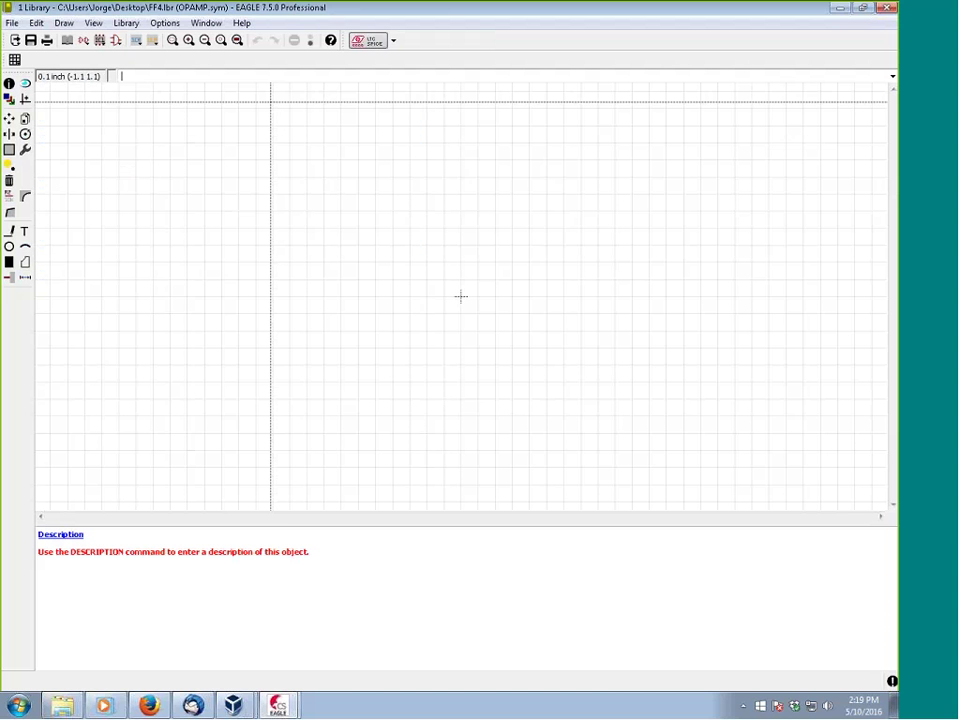
Examine the op-amp connection diagram in the LM1458 datasheet in Firefox and return to the EAGLE symbol editor
scroll(460, 296, up, 5)
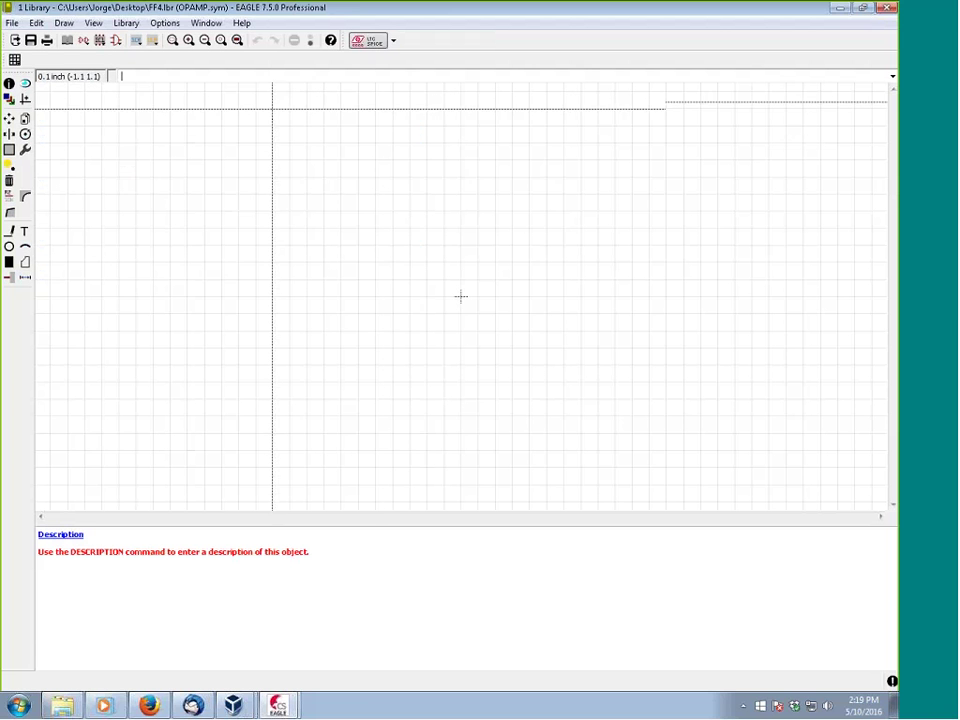
key(alt+Tab)
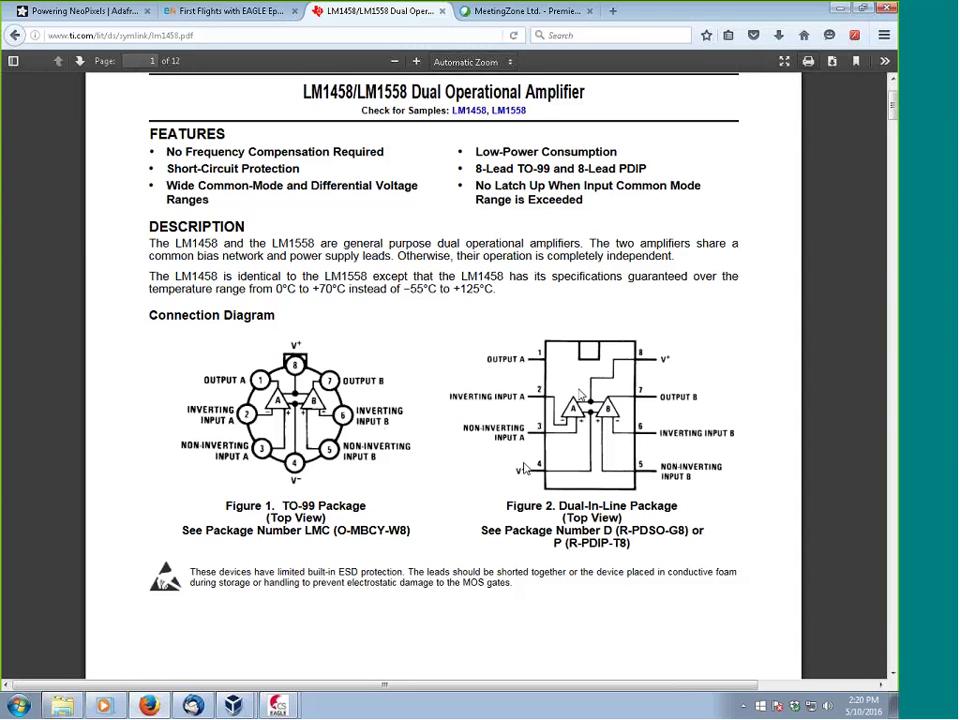
click(277, 700)
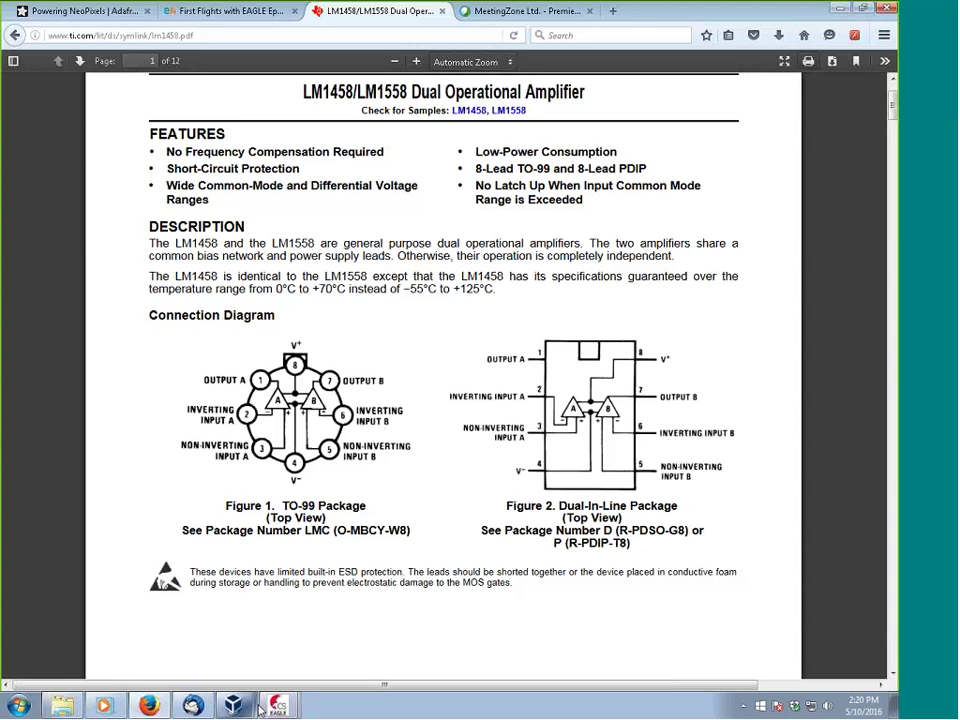
click(212, 681)
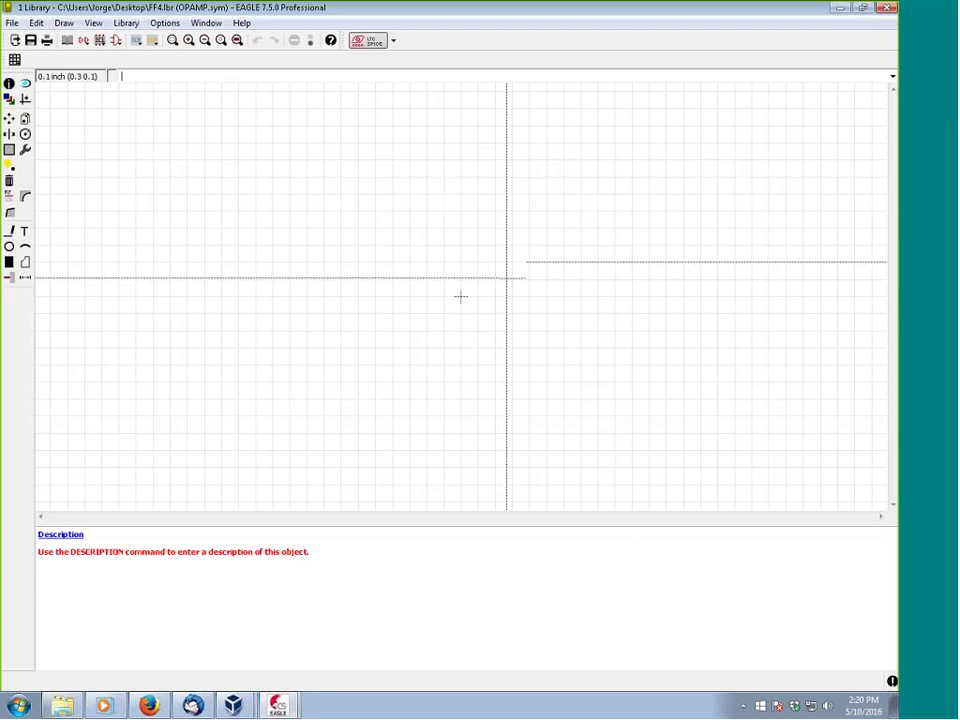
Draw the op-amp triangle's vertical edge from (-0.2 0.2) to (-0.2 -0.2) and its lower slanted edge to (0.2 0.0) on layer 94 Symbols
key(F8)
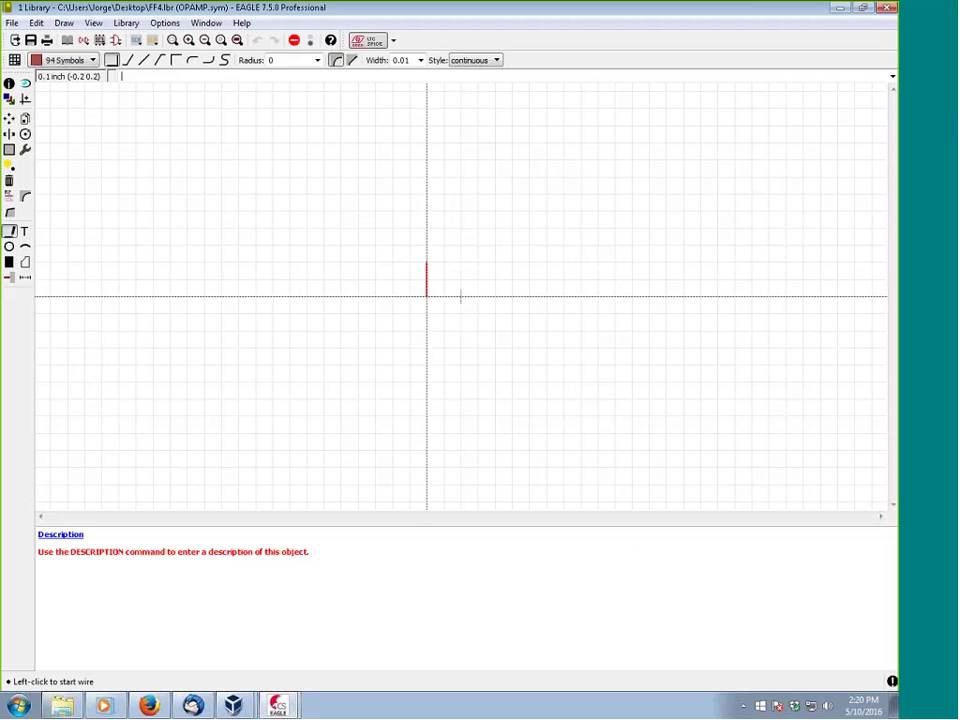
click(426, 328)
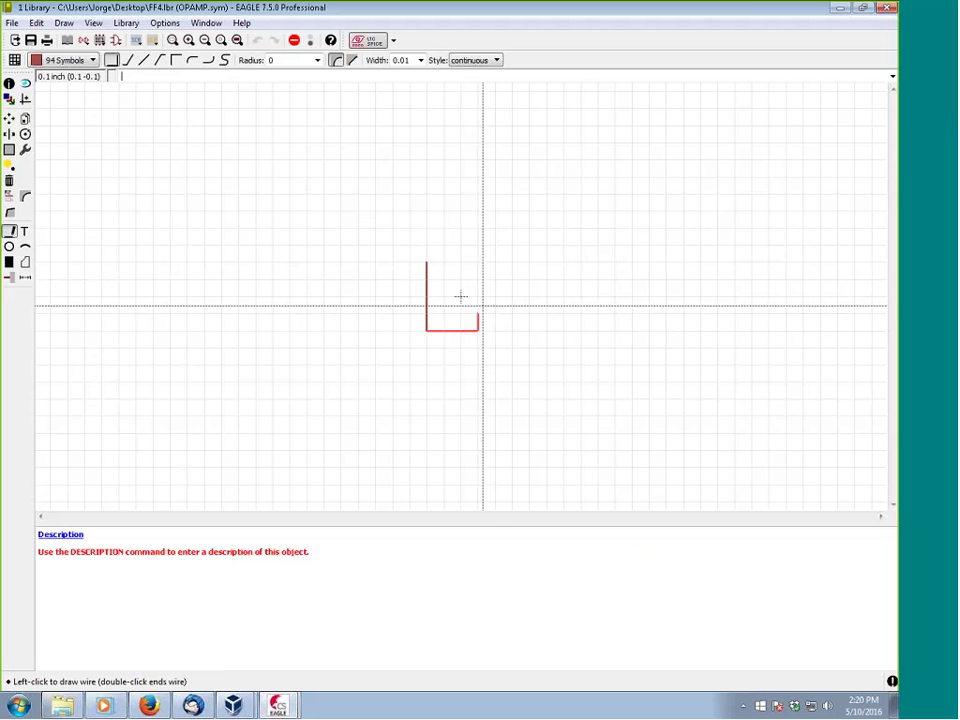
right_click(491, 300)
right_click(491, 300)
right_click(491, 300)
right_click(491, 300)
right_click(491, 300)
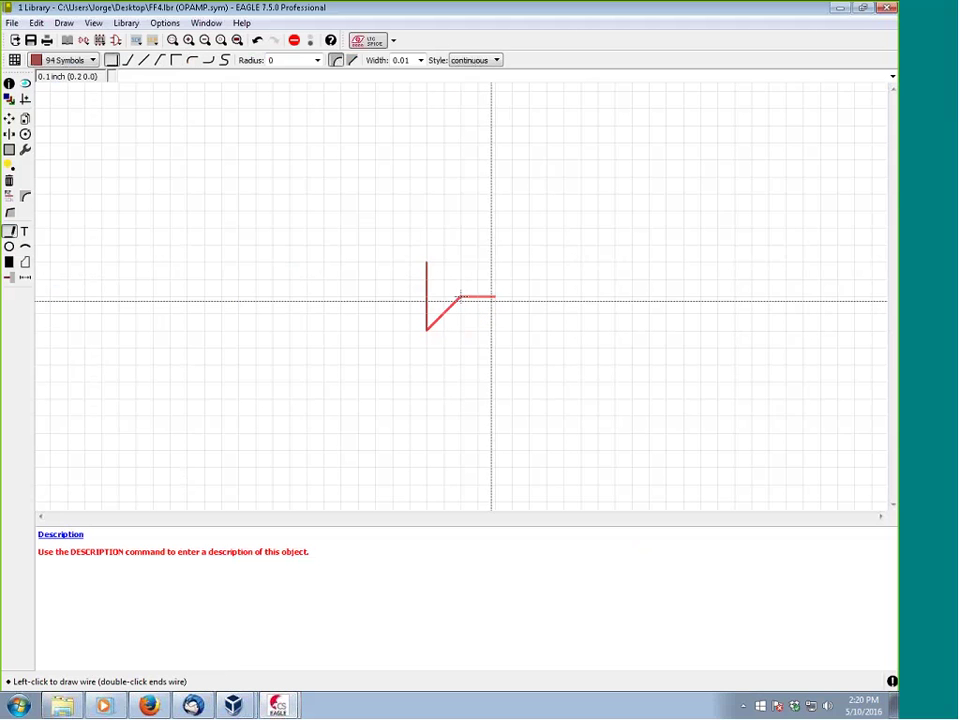
right_click(491, 300)
right_click(491, 300)
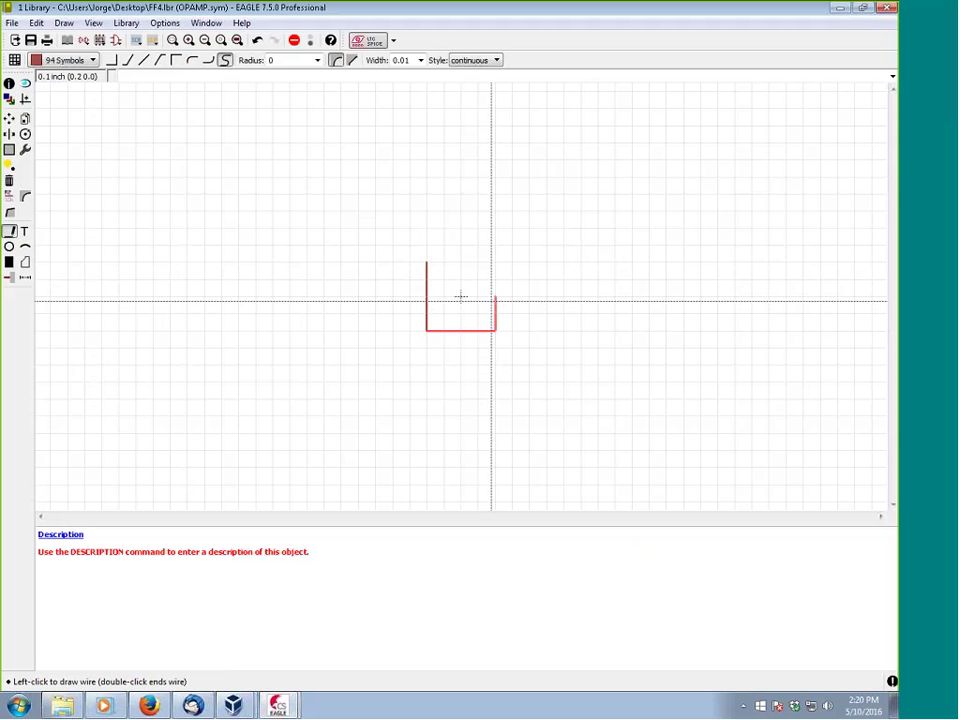
right_click(491, 300)
right_click(491, 300)
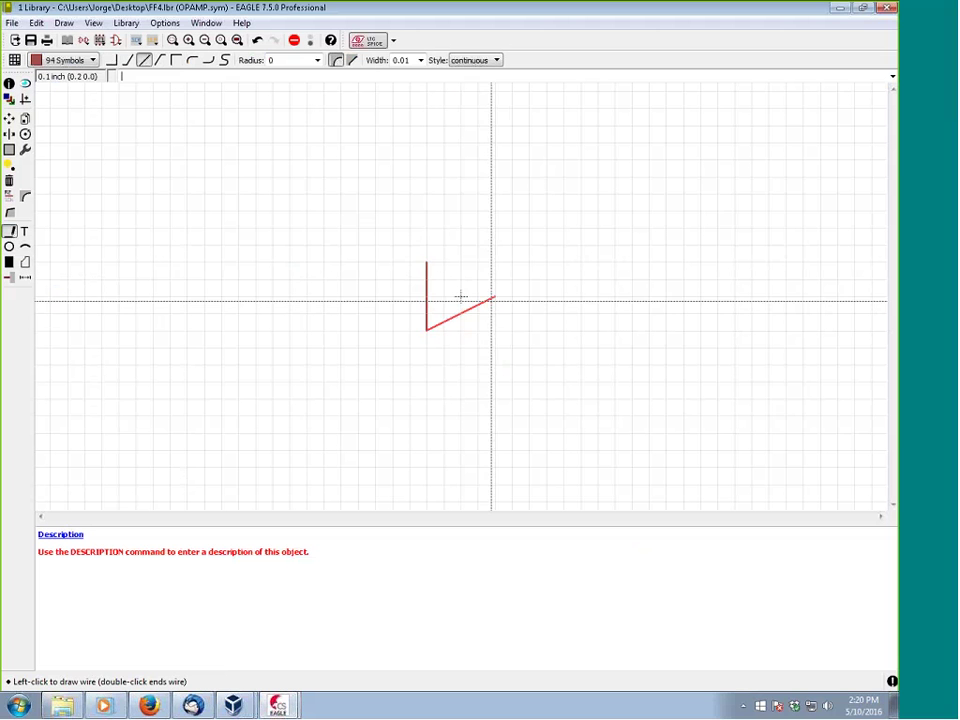
double_click(494, 298)
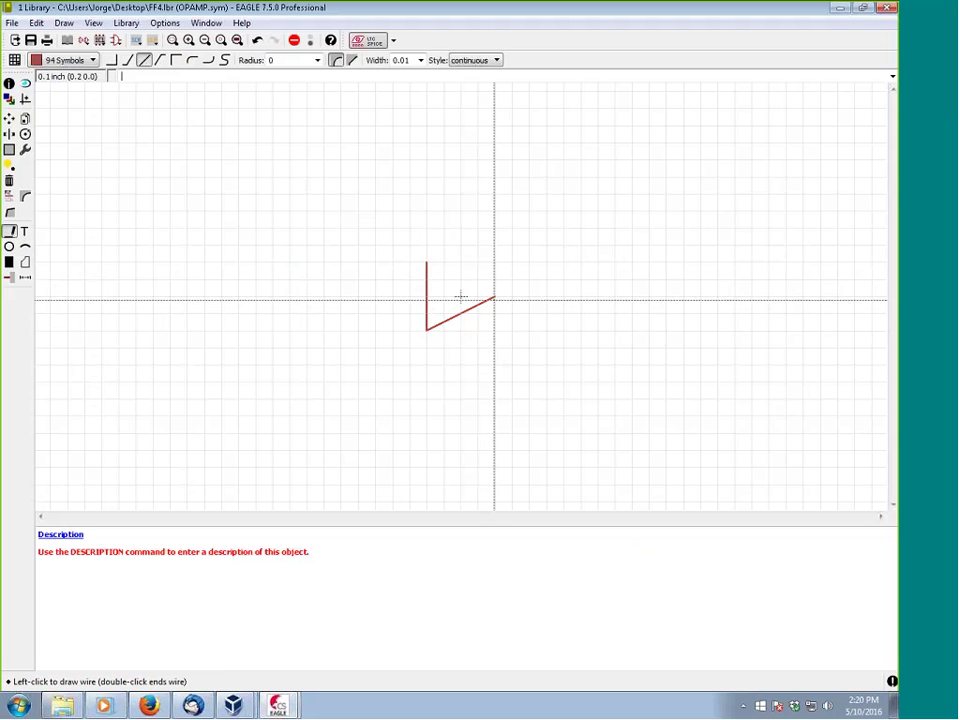
Close the triangle with a straight wire from its tip at (0.2 0.0) to the upper corner at (-0.2 0.2)
click(494, 298)
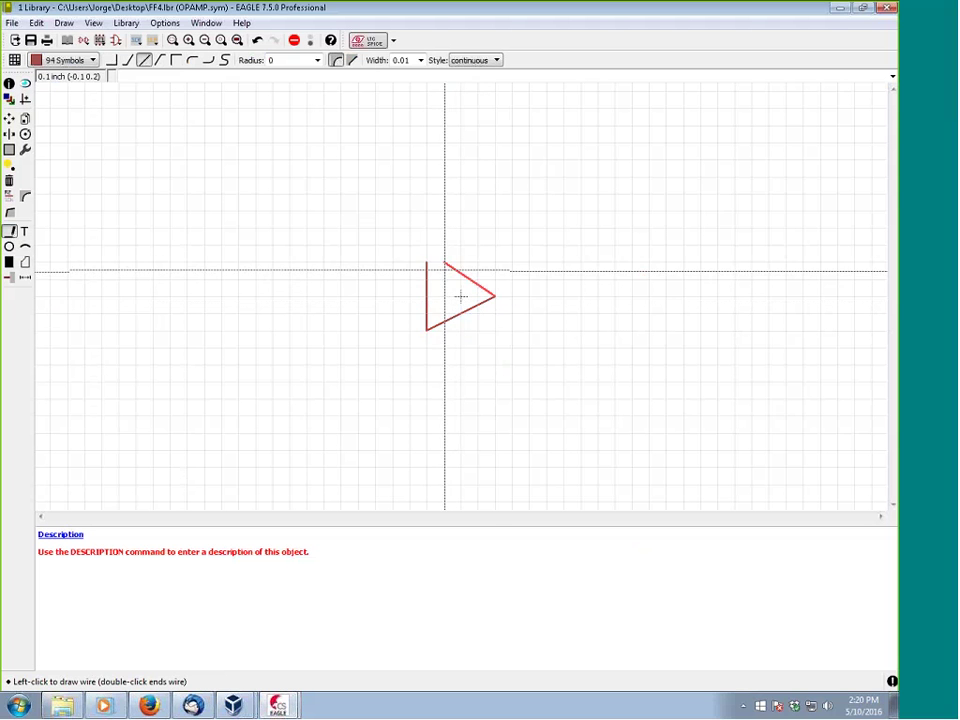
click(428, 267)
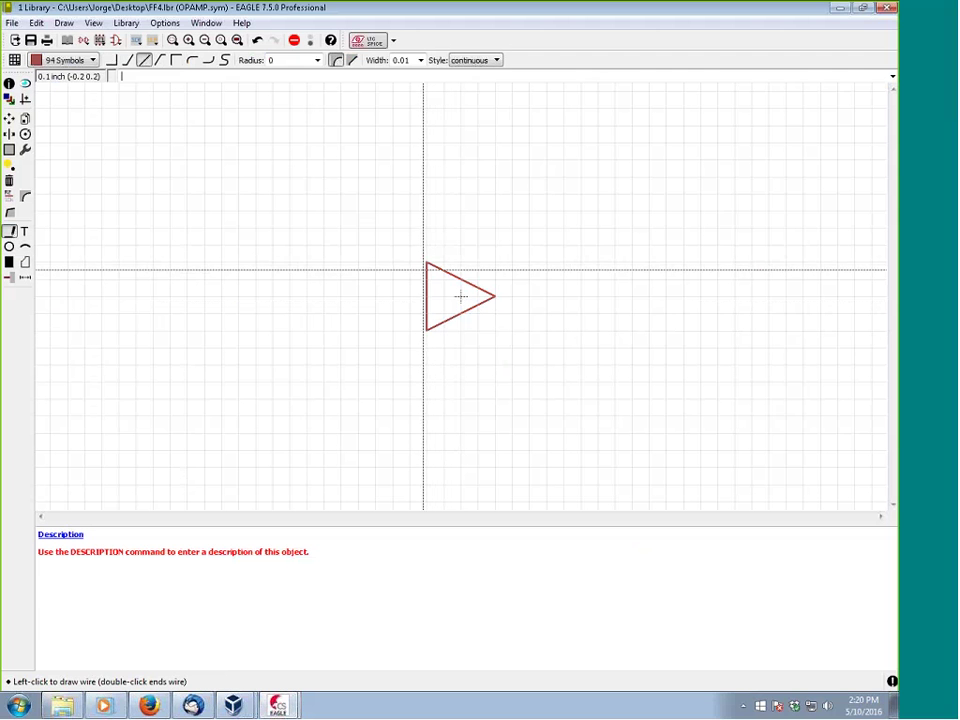
key(Escape)
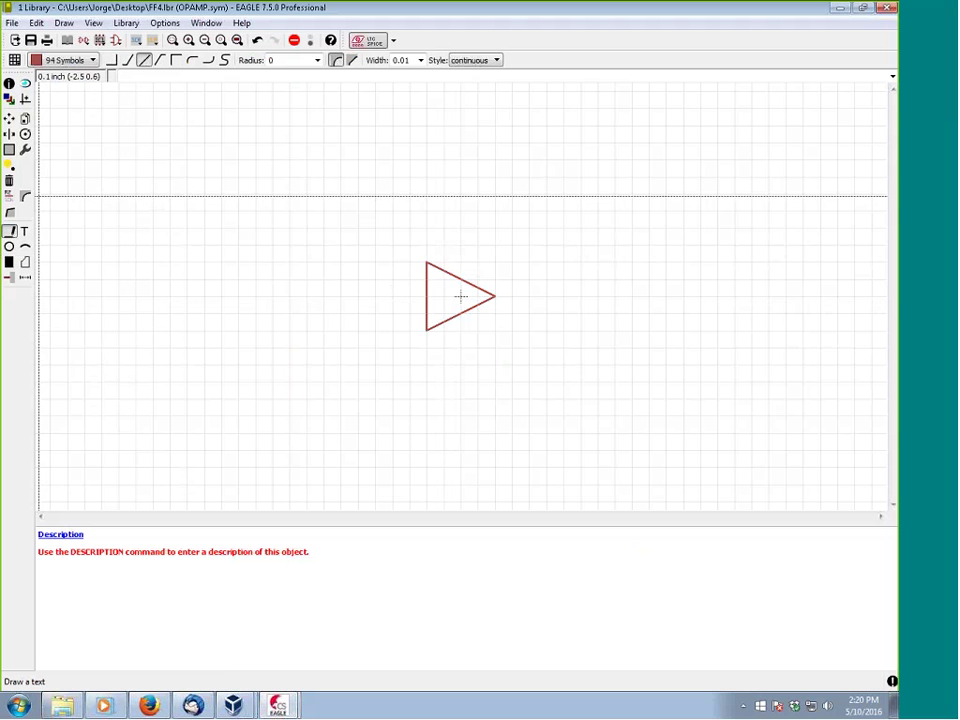
Place two input pins against the triangle's vertical edge at (-0.4 0.1) and (-0.4 -0.1), and a flipped output pin at its tip
click(9, 278)
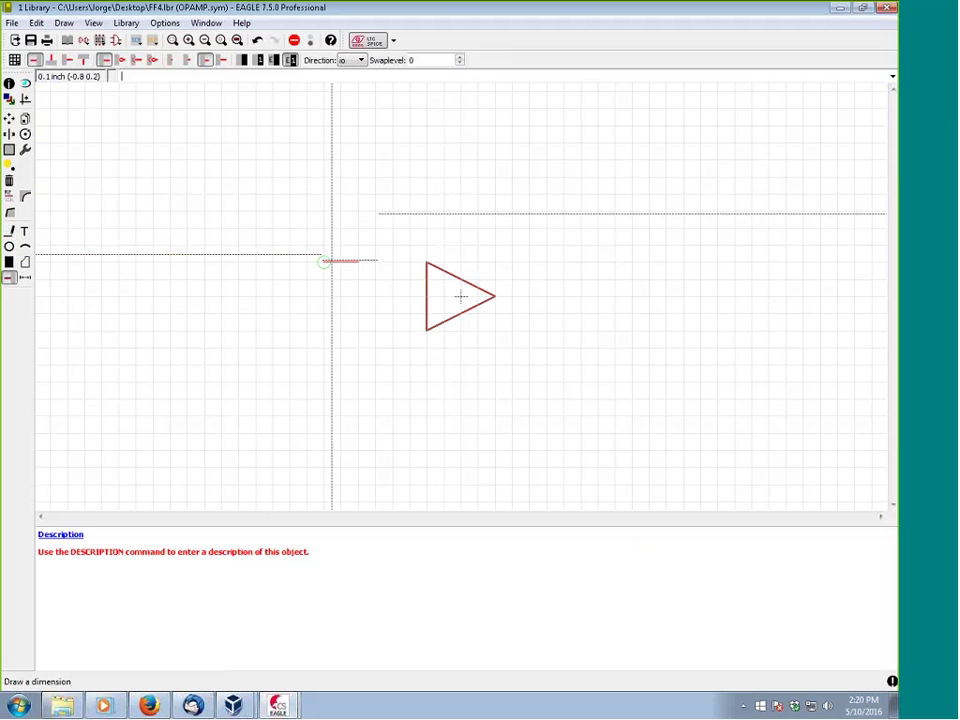
click(396, 280)
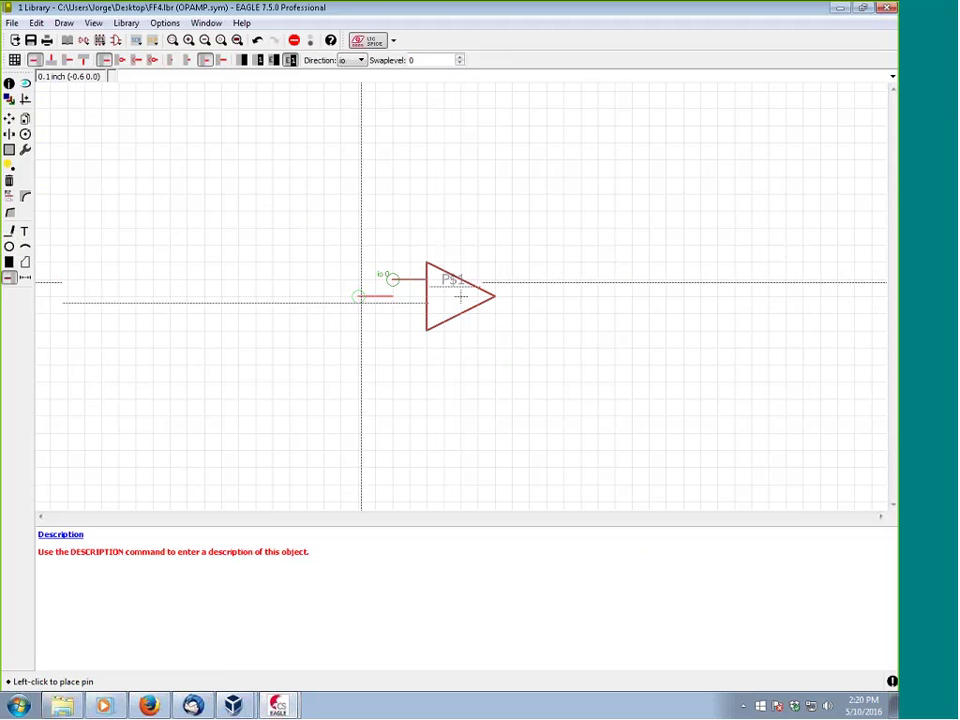
click(392, 313)
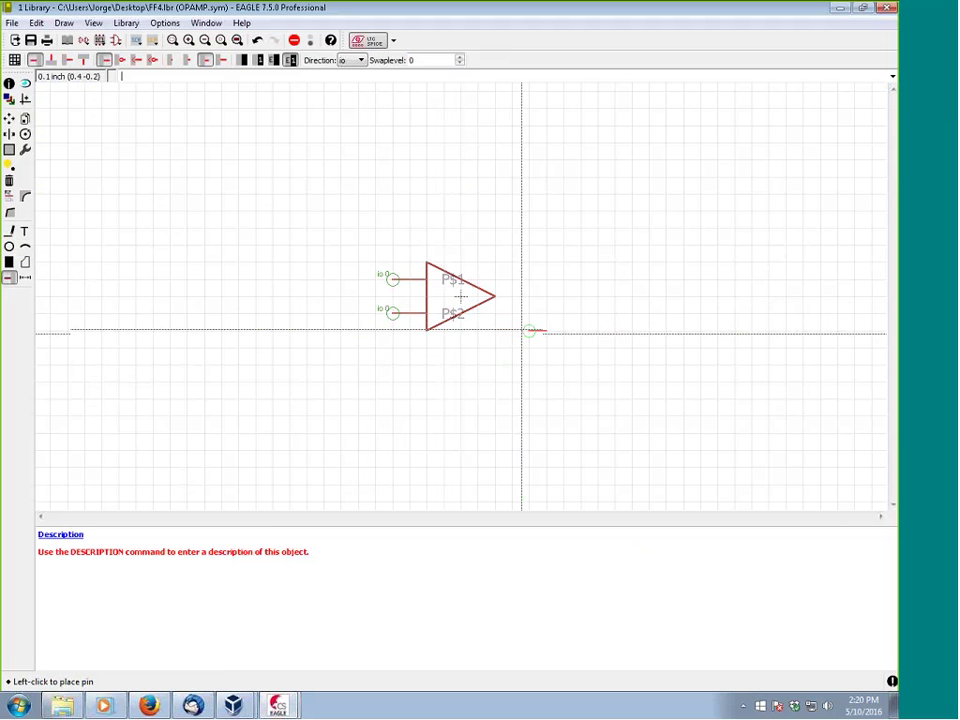
right_click(530, 314)
click(528, 296)
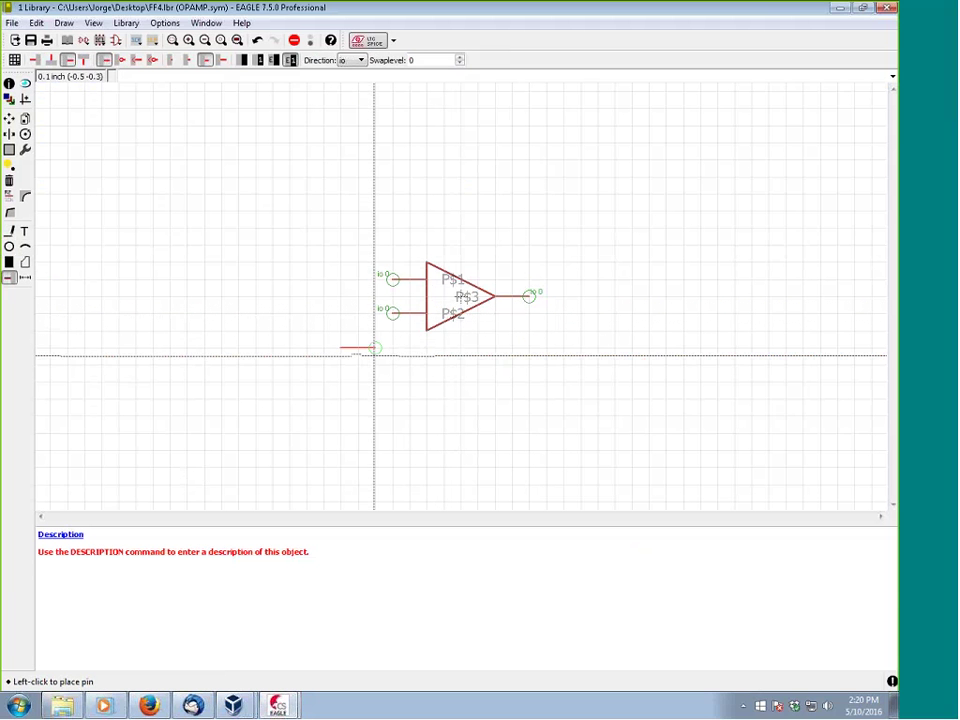
Name the upper input pin "+", the lower input pin "-" and the output pin "OUT"
scroll(440, 325, up, 5)
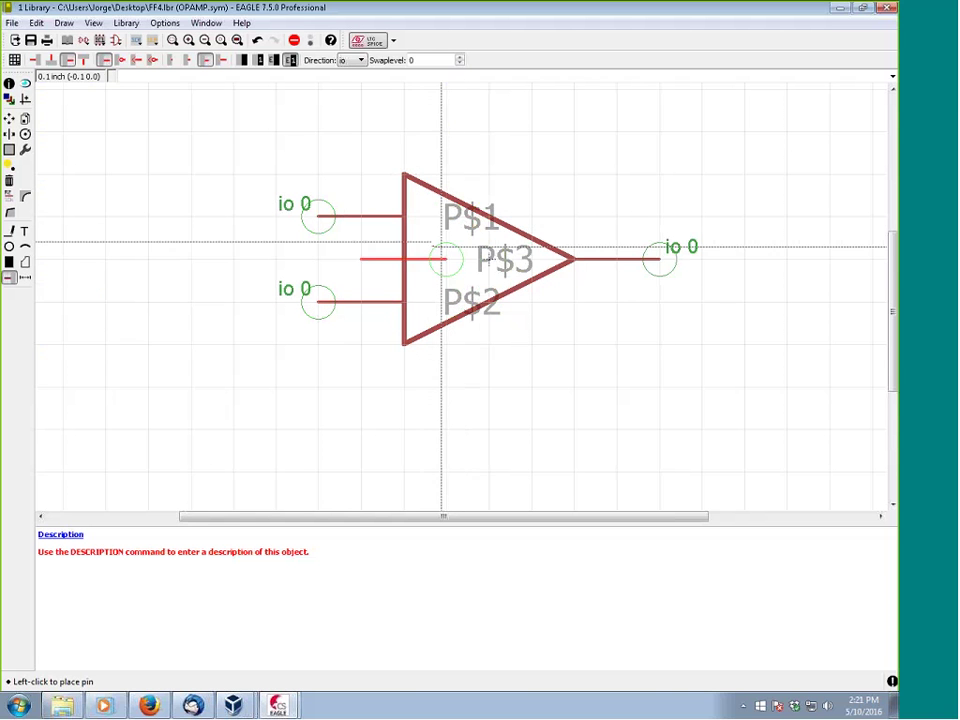
click(9, 197)
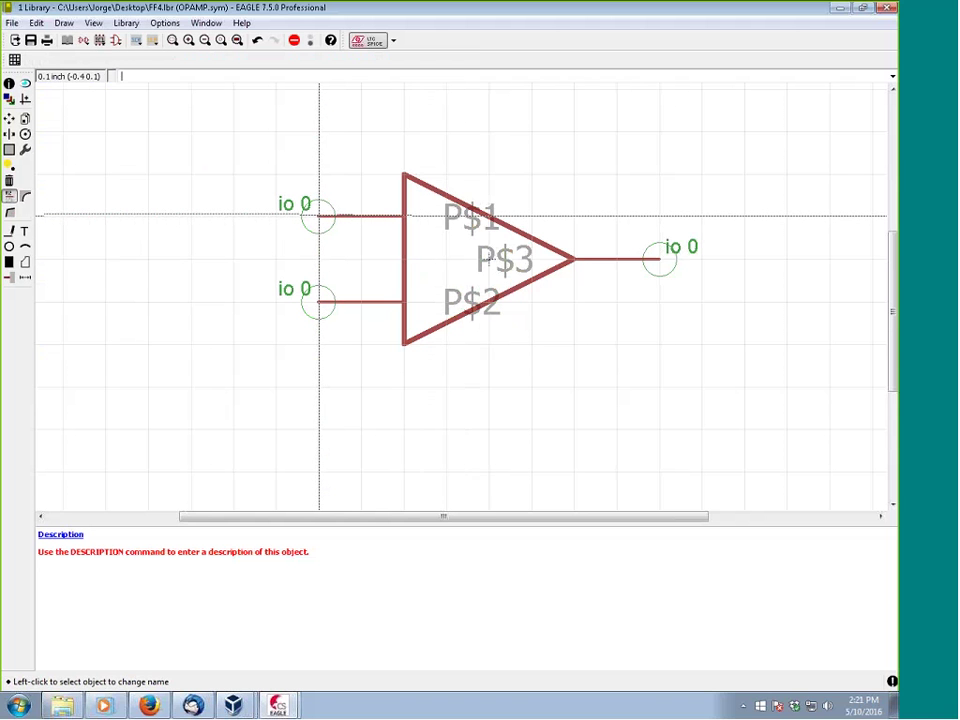
click(319, 215)
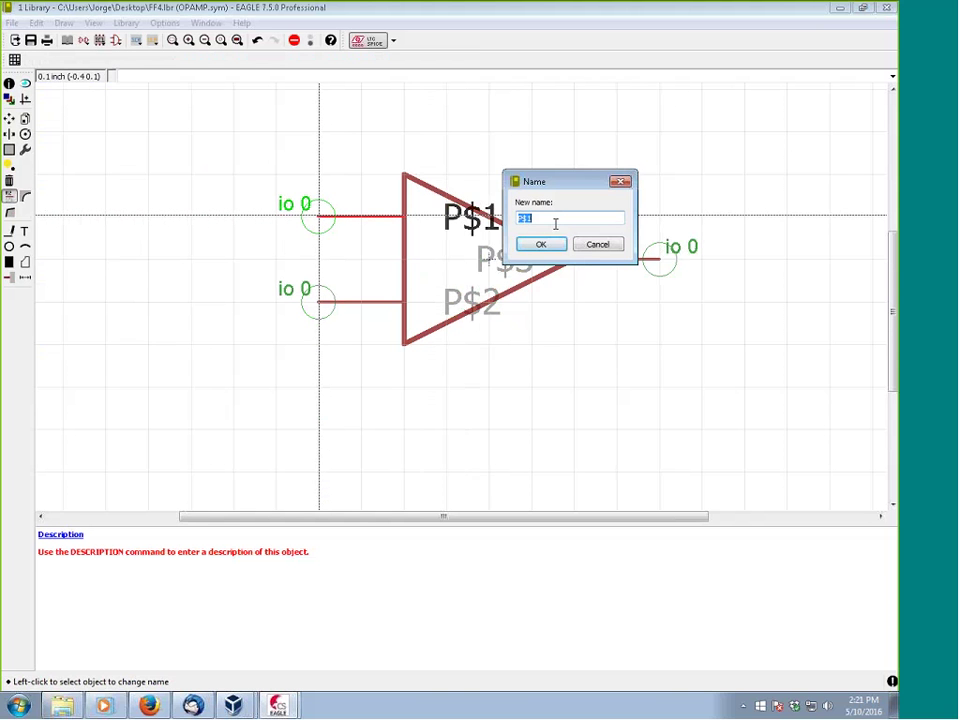
text(+)
click(553, 245)
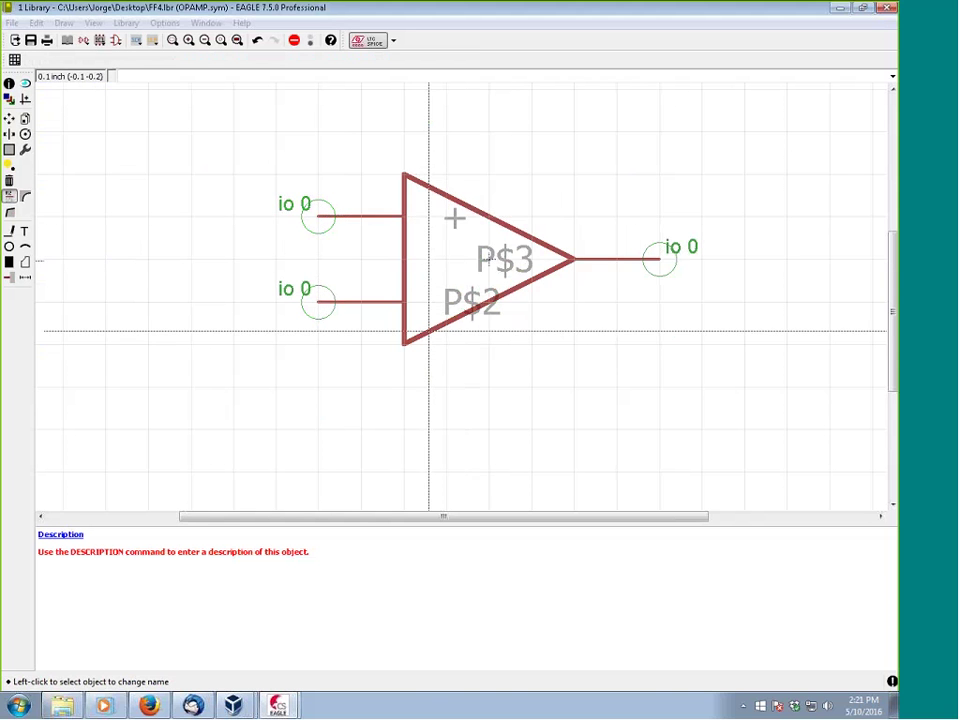
click(318, 300)
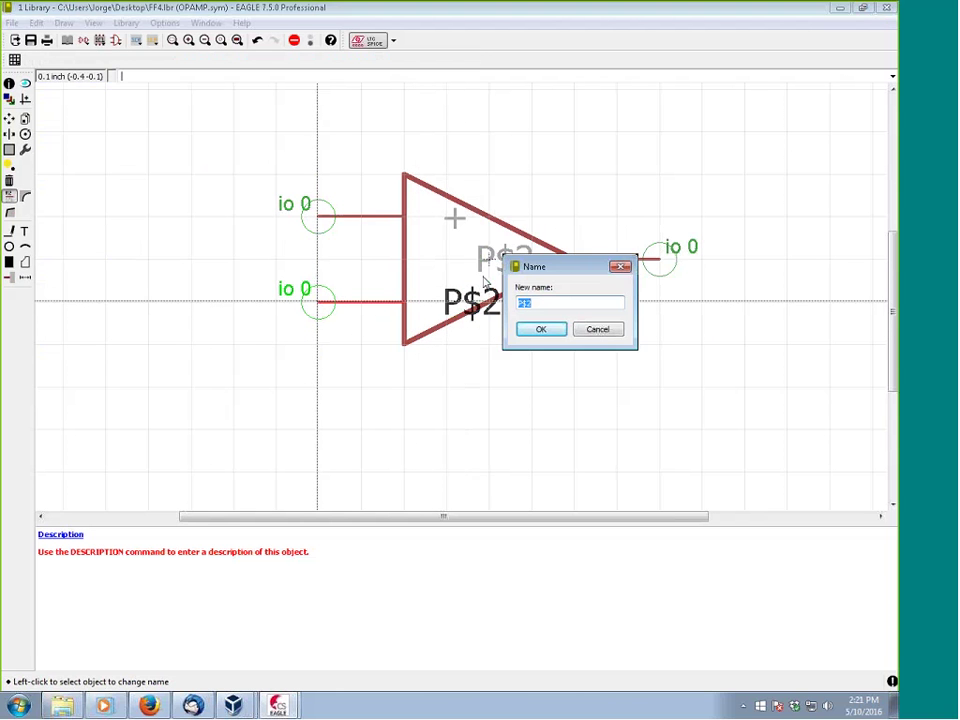
text(-)
key(Return)
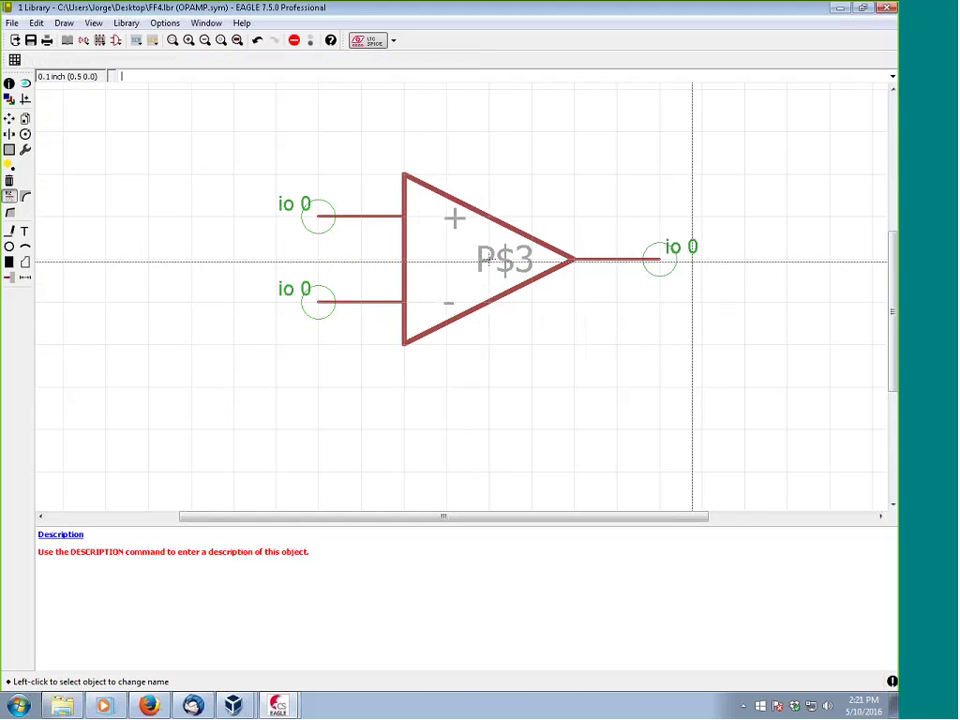
click(664, 259)
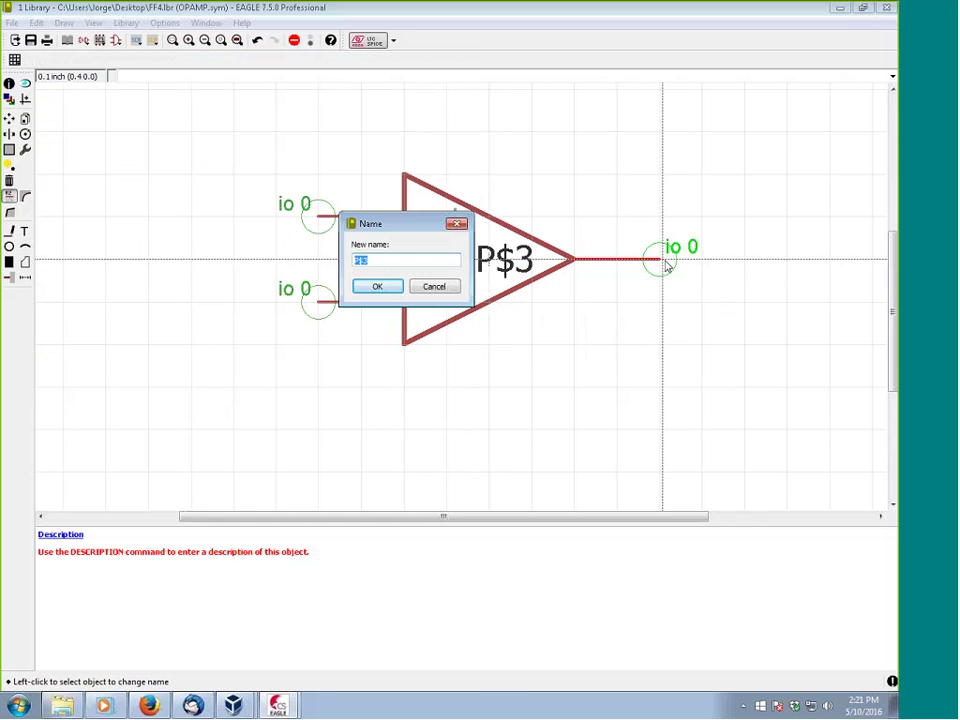
text(OUT)
key(Return)
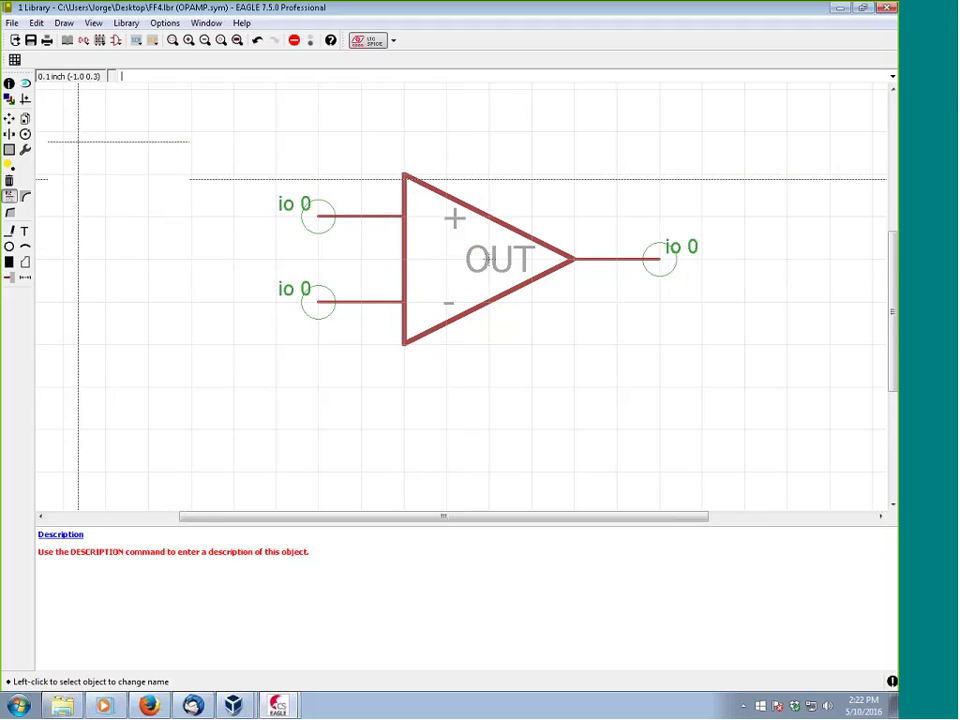
Change the Visible property of all three pins to pad
click(27, 150)
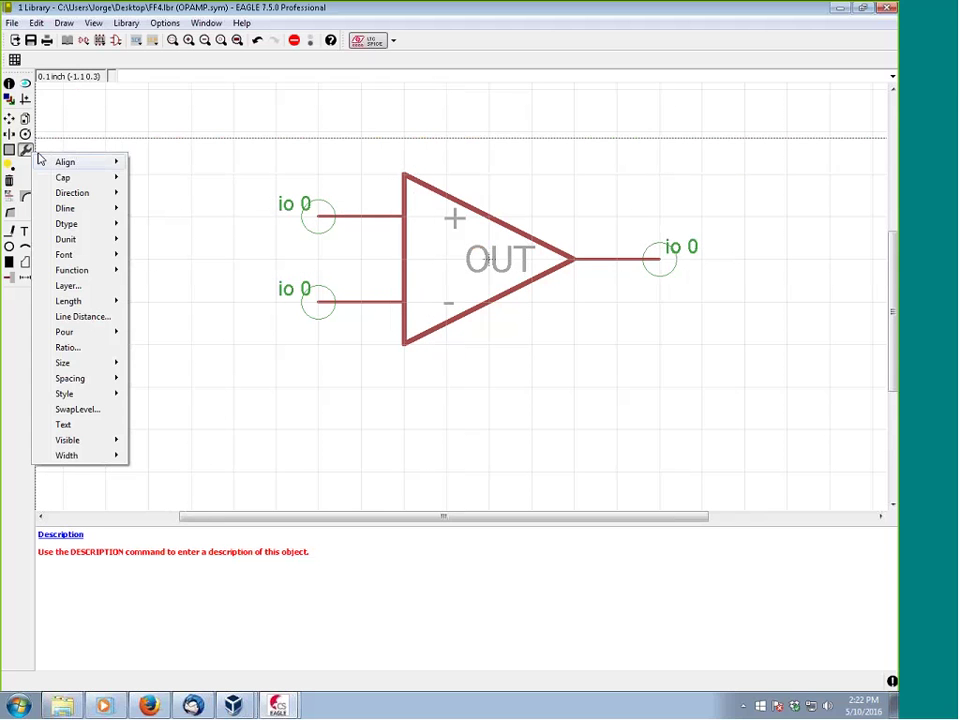
mouse_move(92, 444)
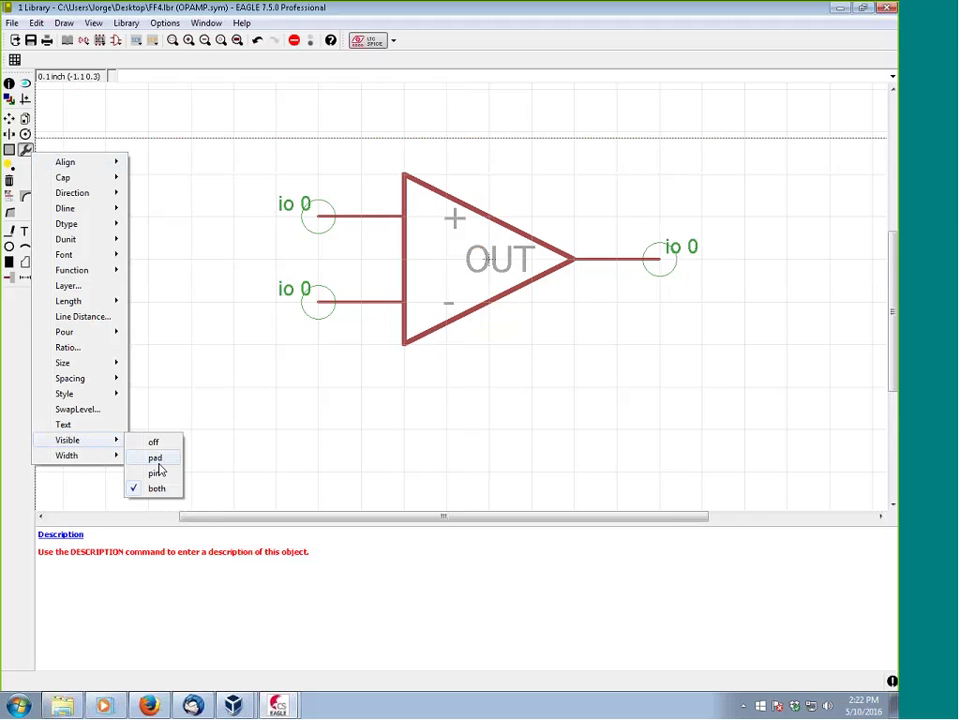
click(159, 460)
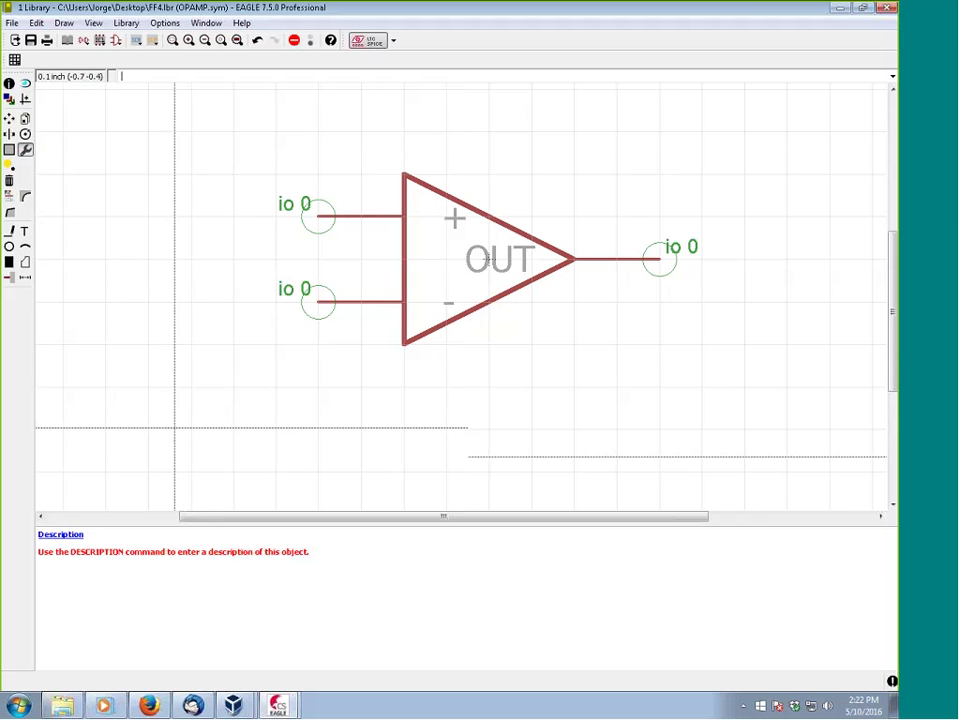
click(319, 215)
click(319, 301)
click(617, 258)
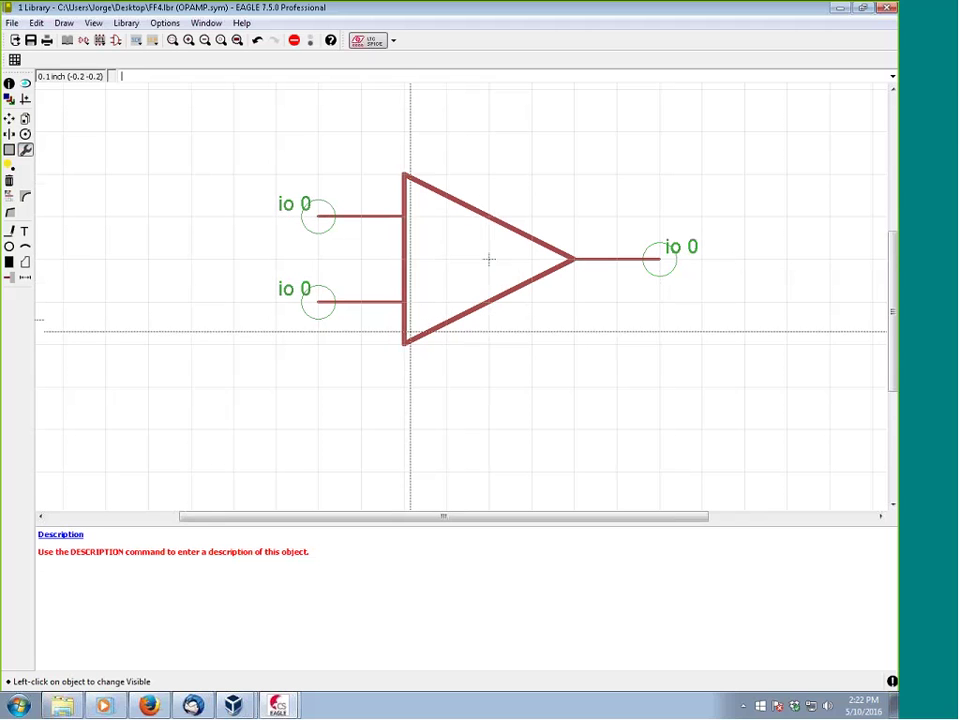
Set the alternate grid to 0.025 inch and place a "+" text inside the triangle beside the upper input pin
click(25, 231)
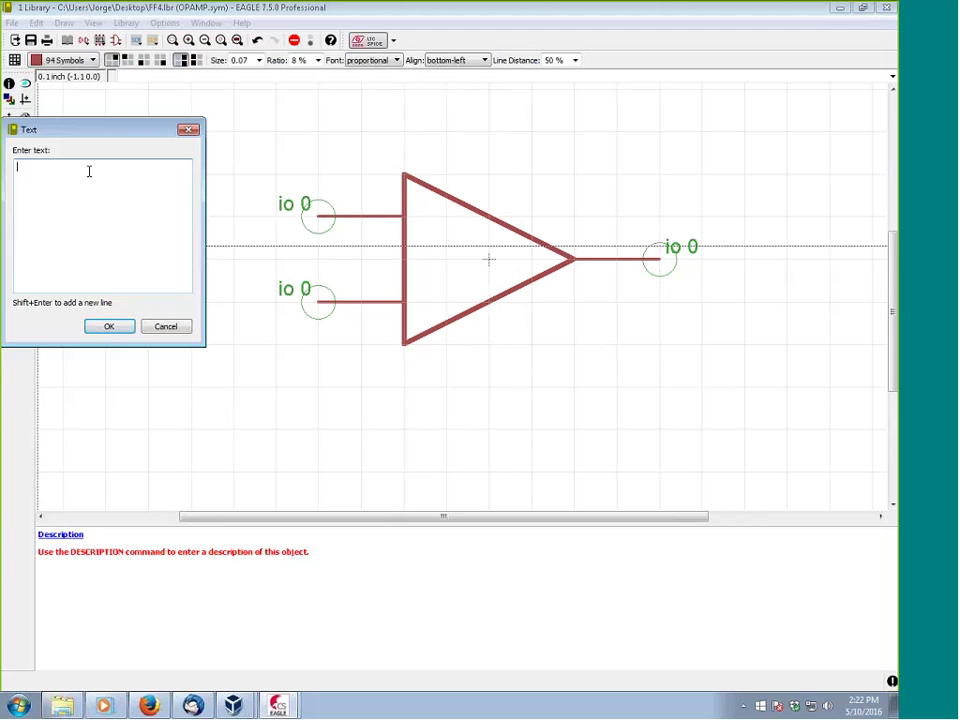
text(+)
click(116, 327)
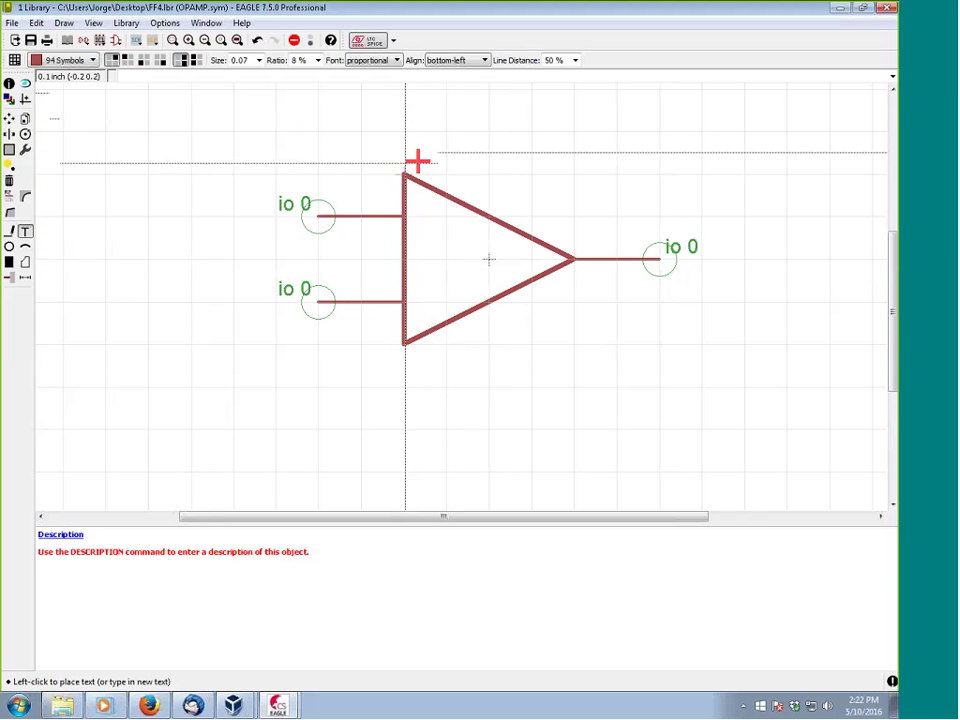
click(16, 62)
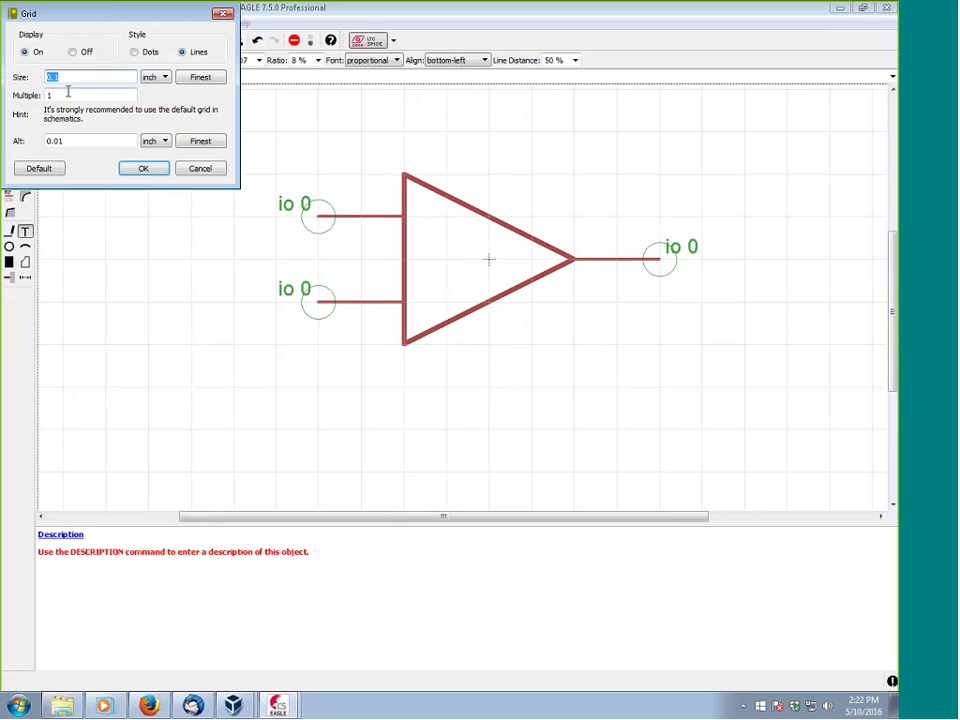
click(68, 140)
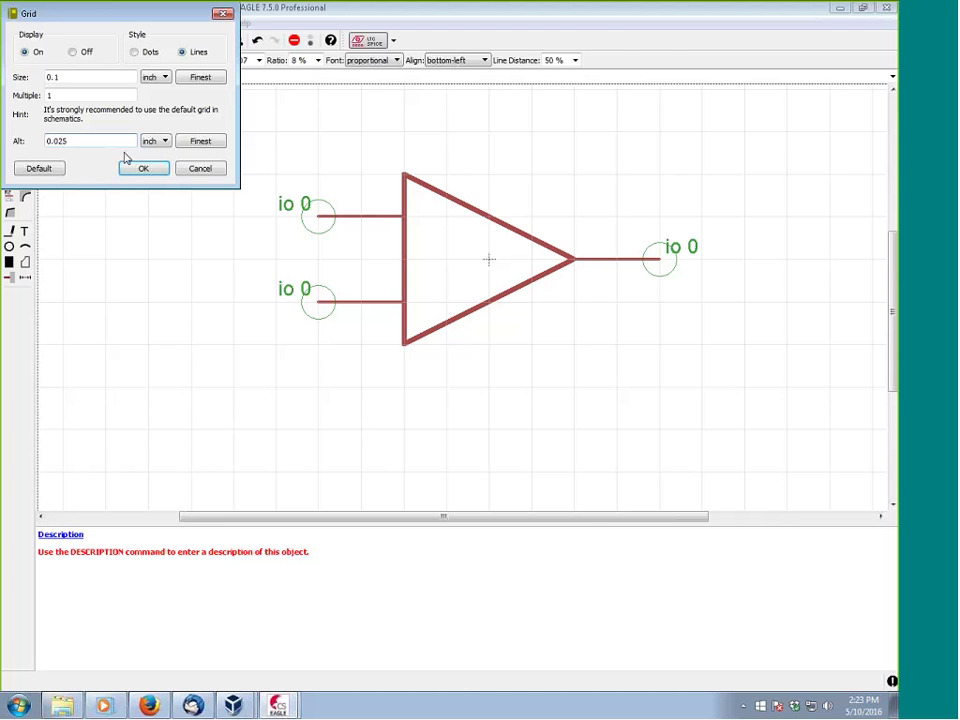
click(134, 168)
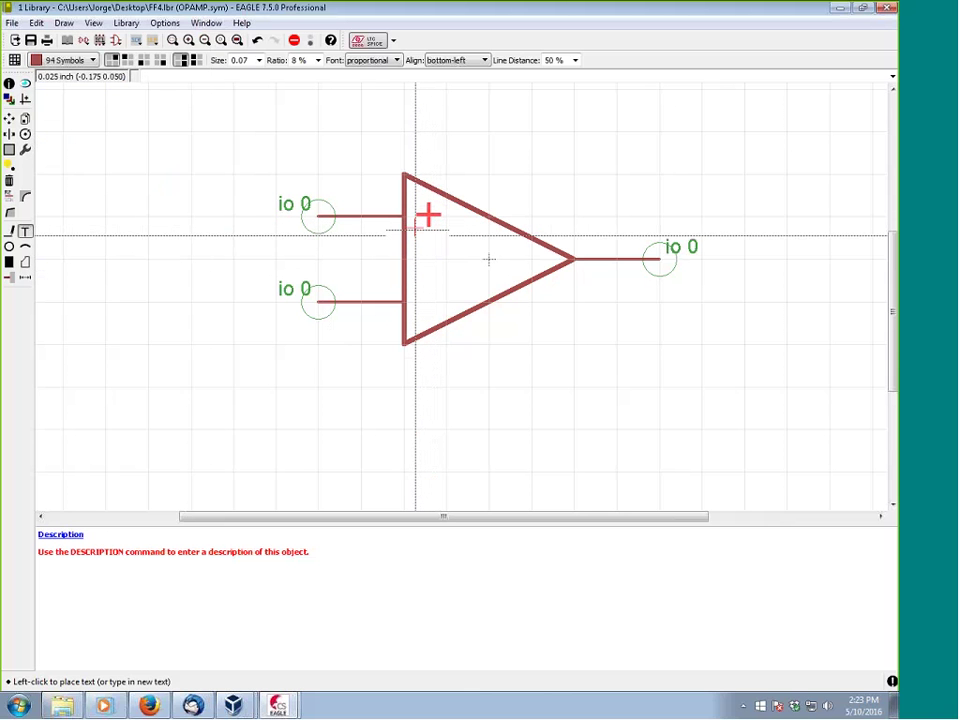
click(416, 233)
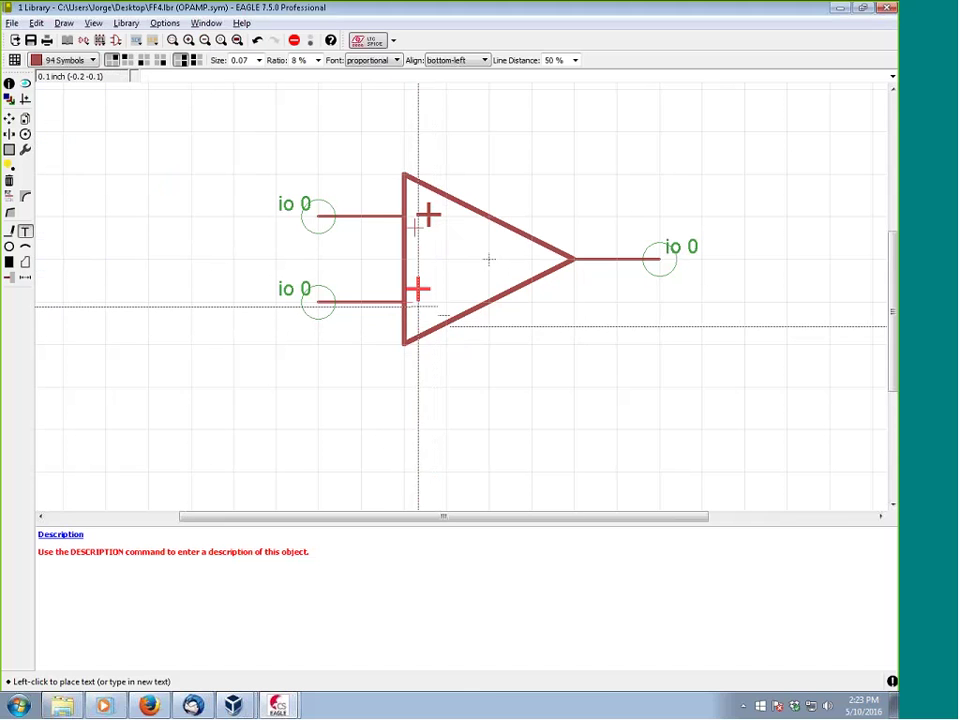
Place a "-" text inside the triangle beside the lower input pin
text(1)
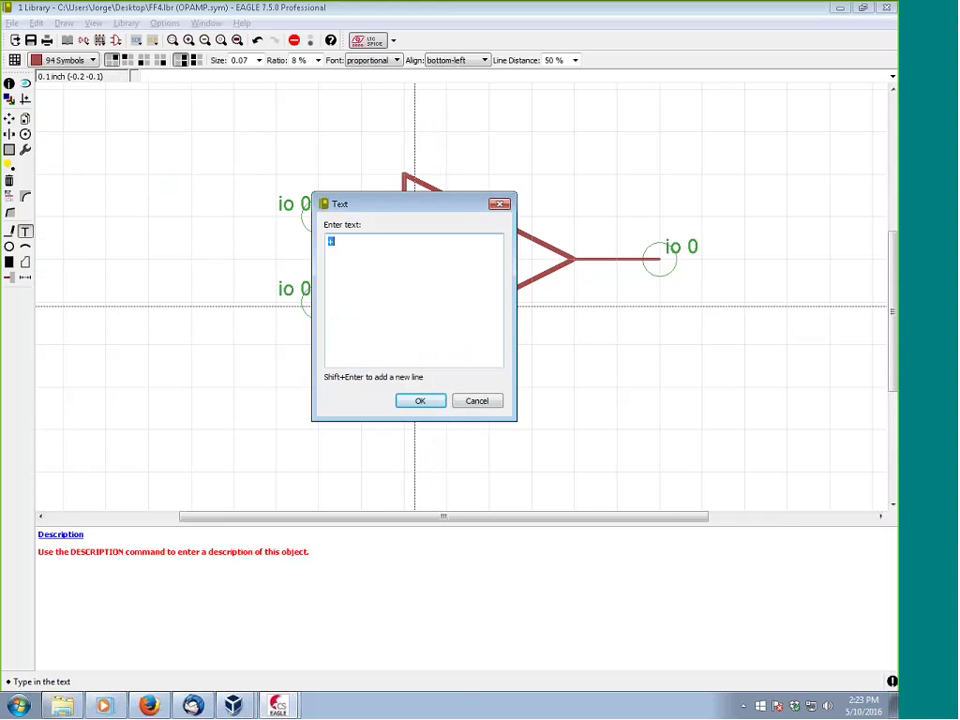
text(-)
key(Return)
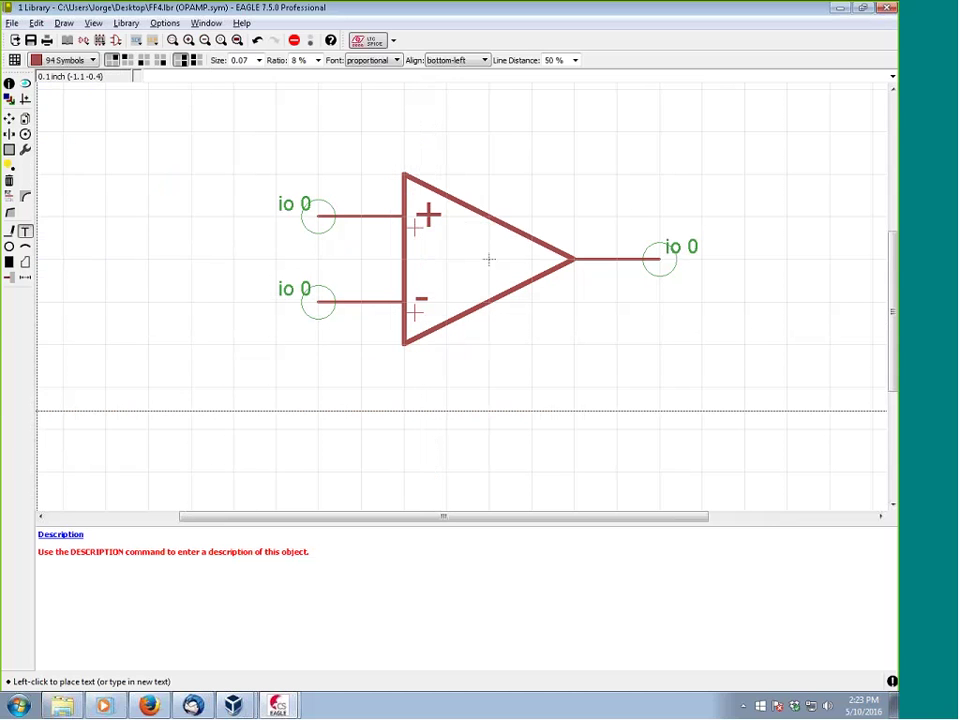
key(Escape)
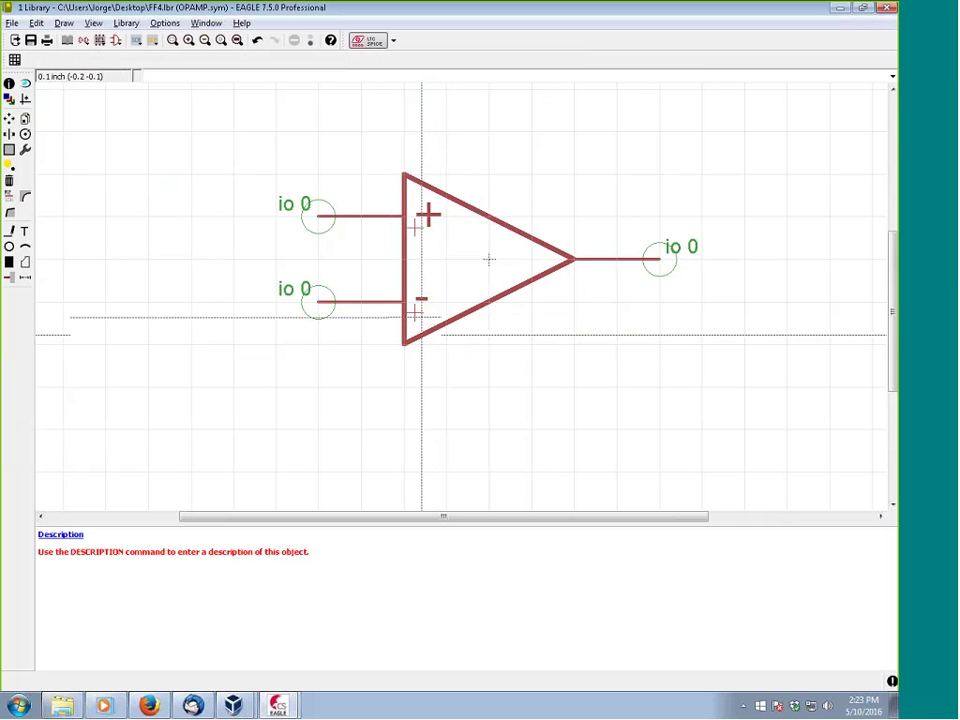
Try to reposition the "-" text beside the lower input pin using the 0.025 inch alternate grid
click(9, 118)
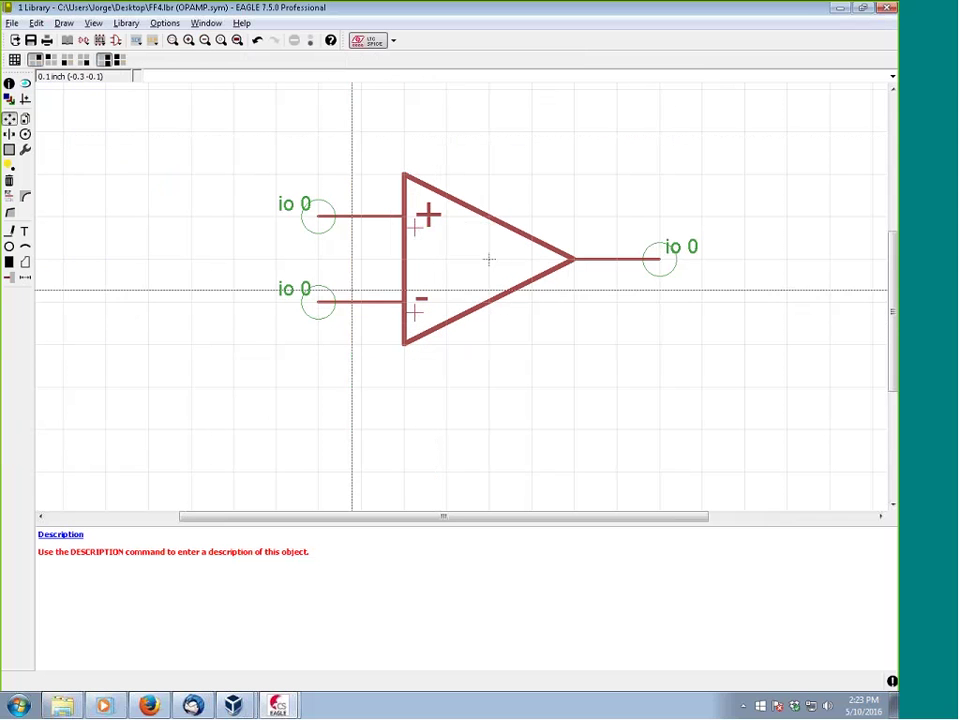
click(414, 310)
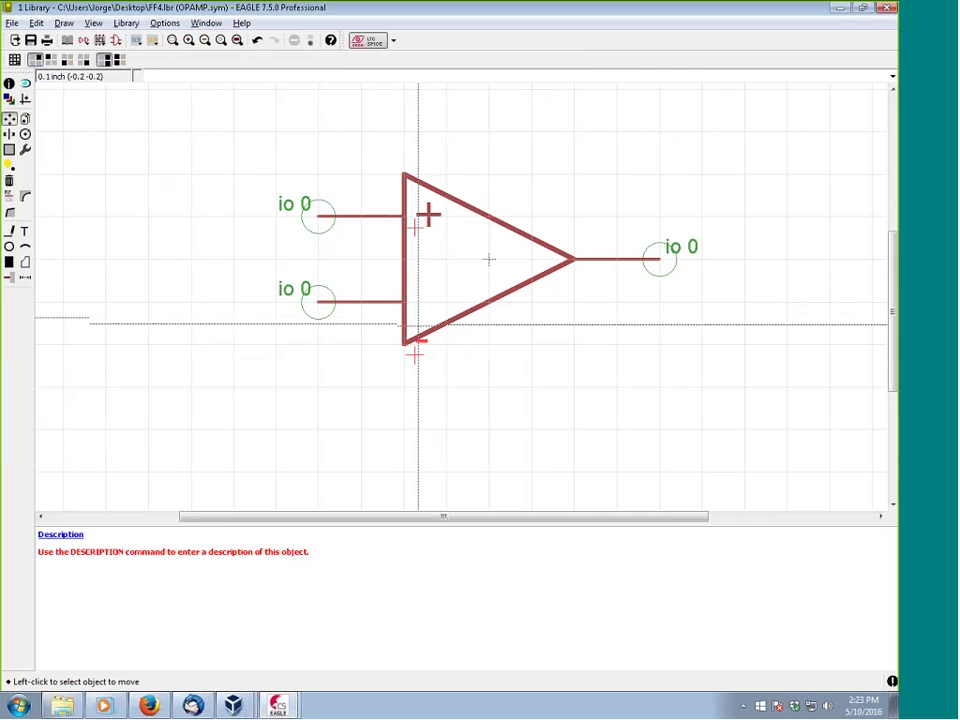
click(418, 323)
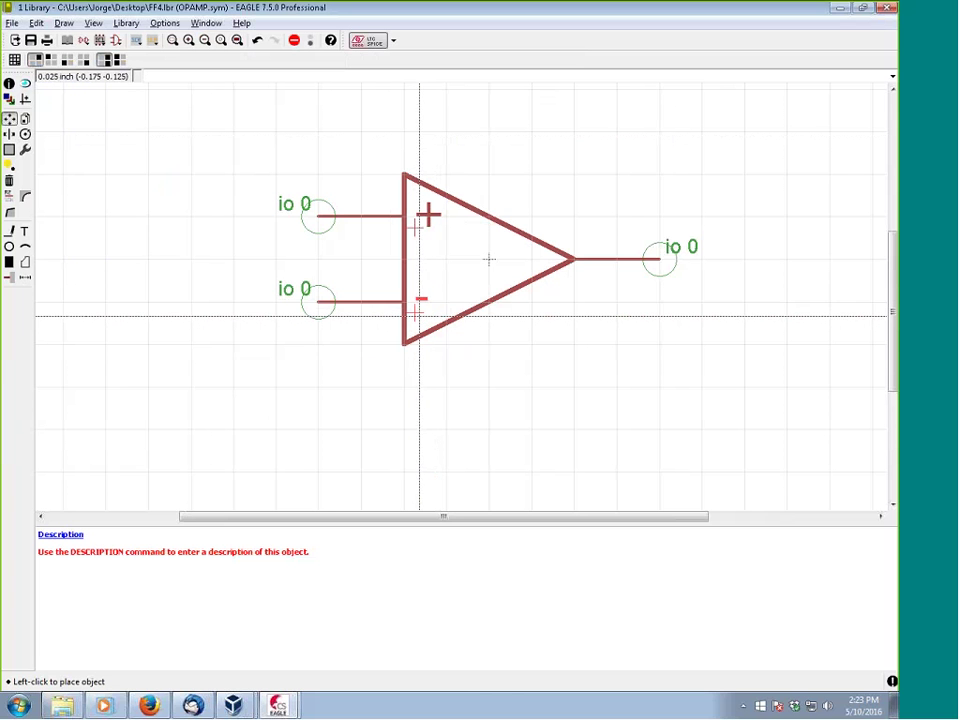
click(420, 316)
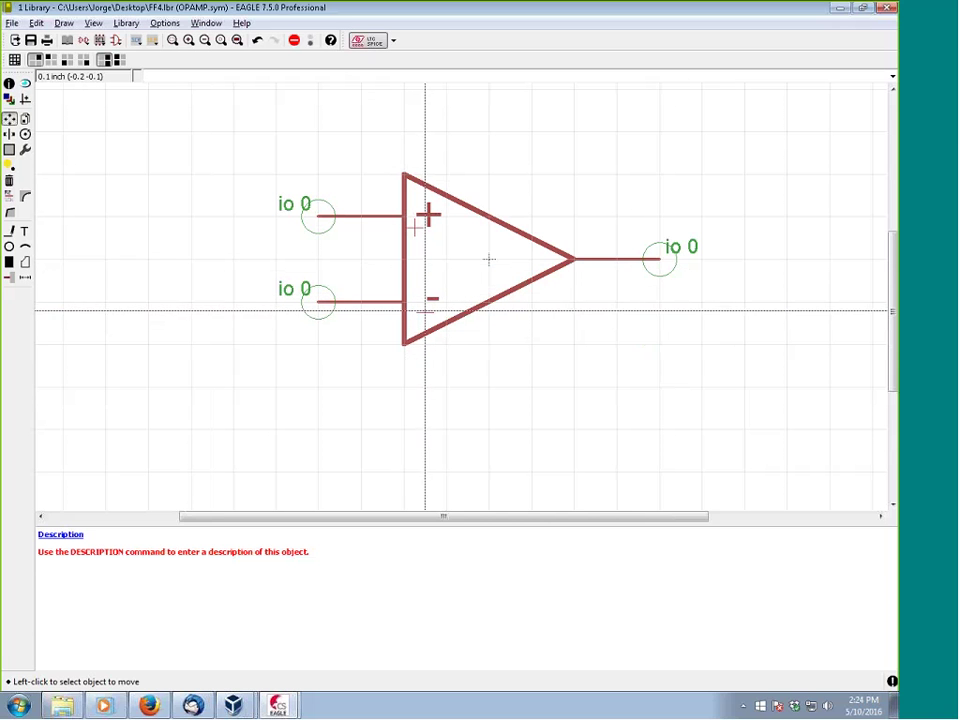
key(alt)
click(426, 310)
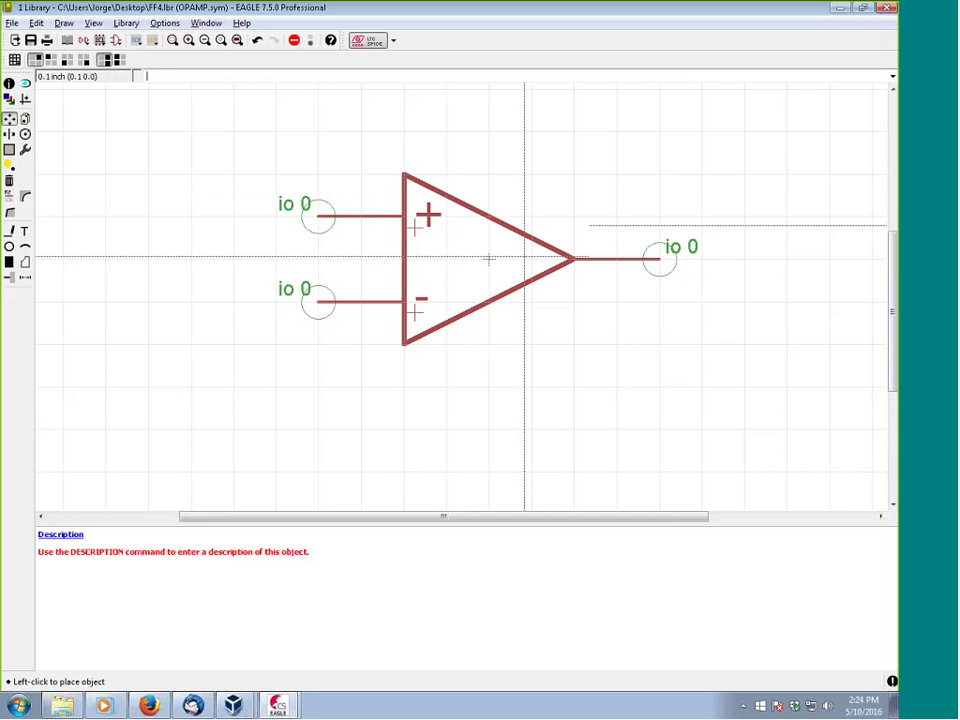
key(Escape)
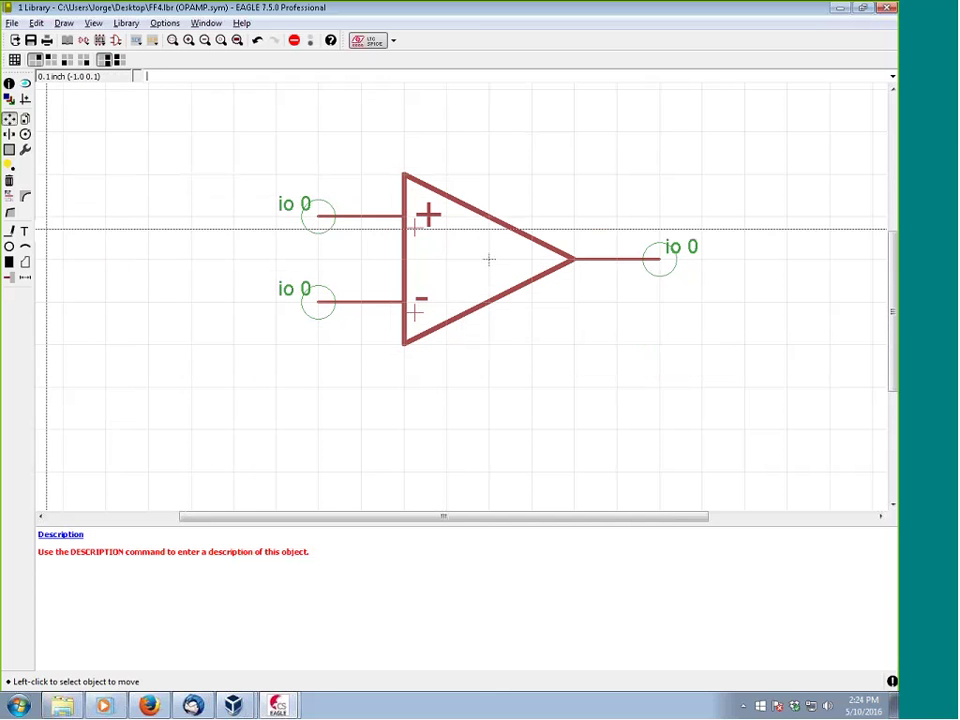
Run set_name_value.ulp to add the >NAME and >VALUE placeholders to the symbol
click(152, 46)
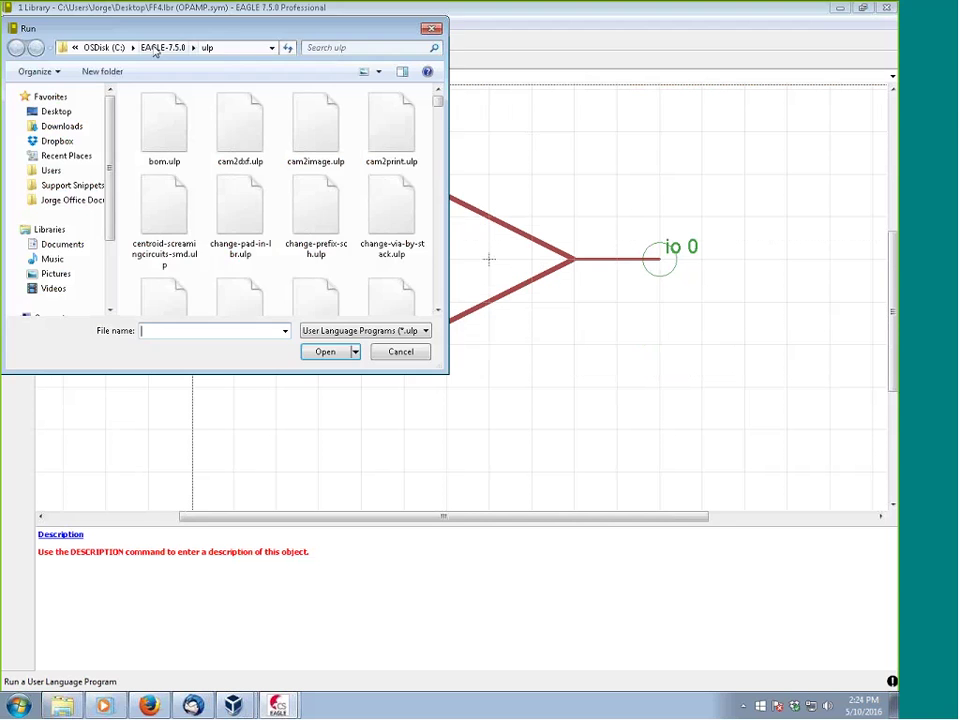
click(244, 208)
key(s)
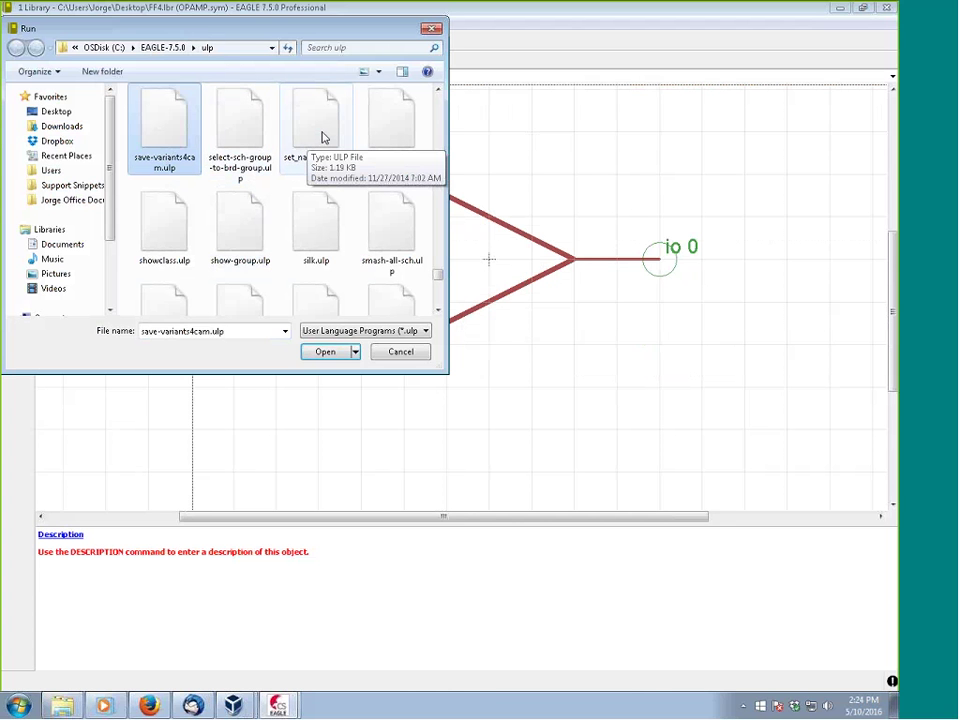
click(295, 146)
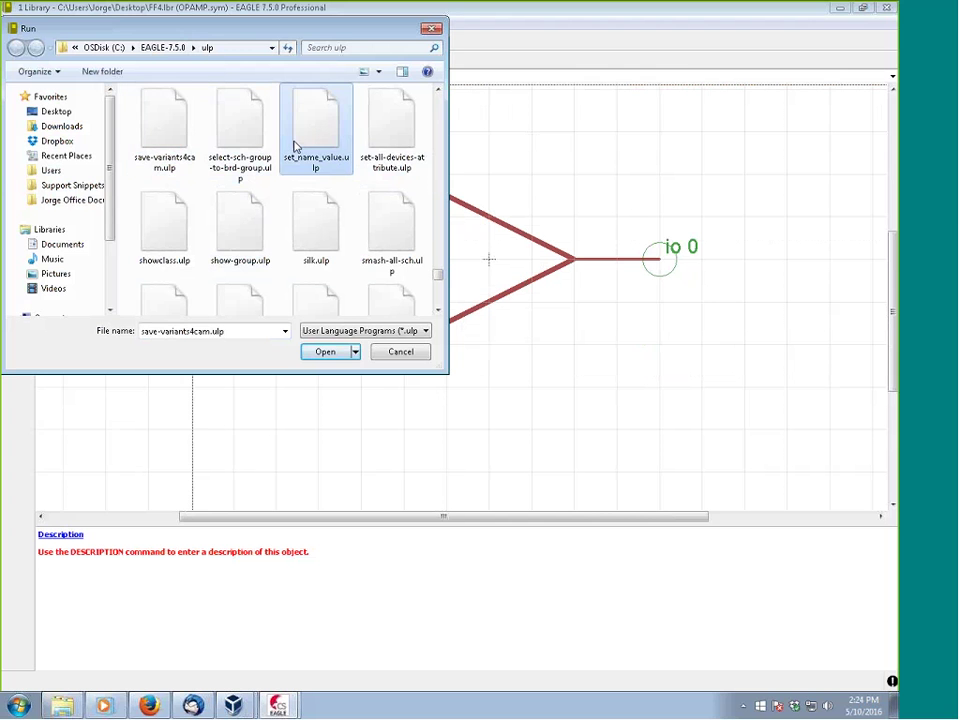
double_click(295, 146)
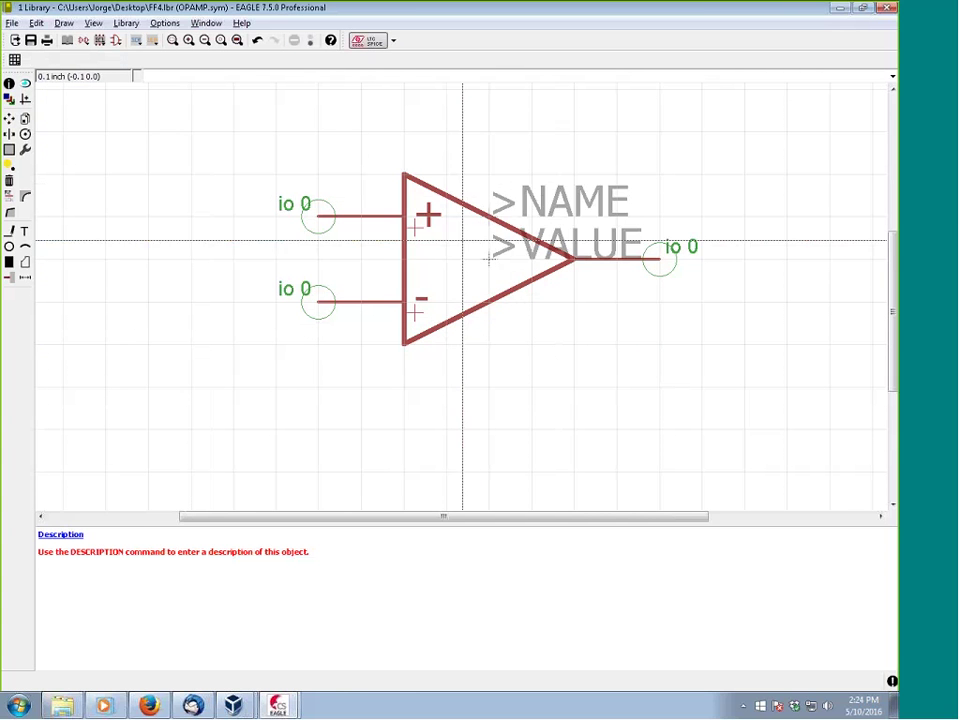
Move the >VALUE and >NAME texts below the output pin, outside the triangle, with >NAME directly above >VALUE
click(9, 118)
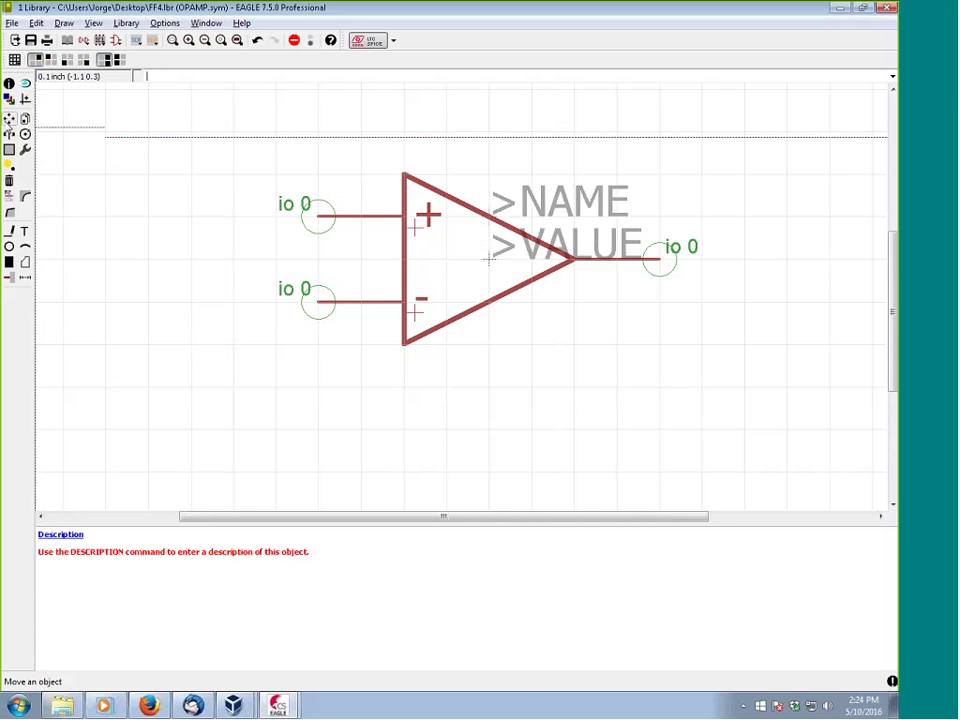
click(490, 260)
click(518, 383)
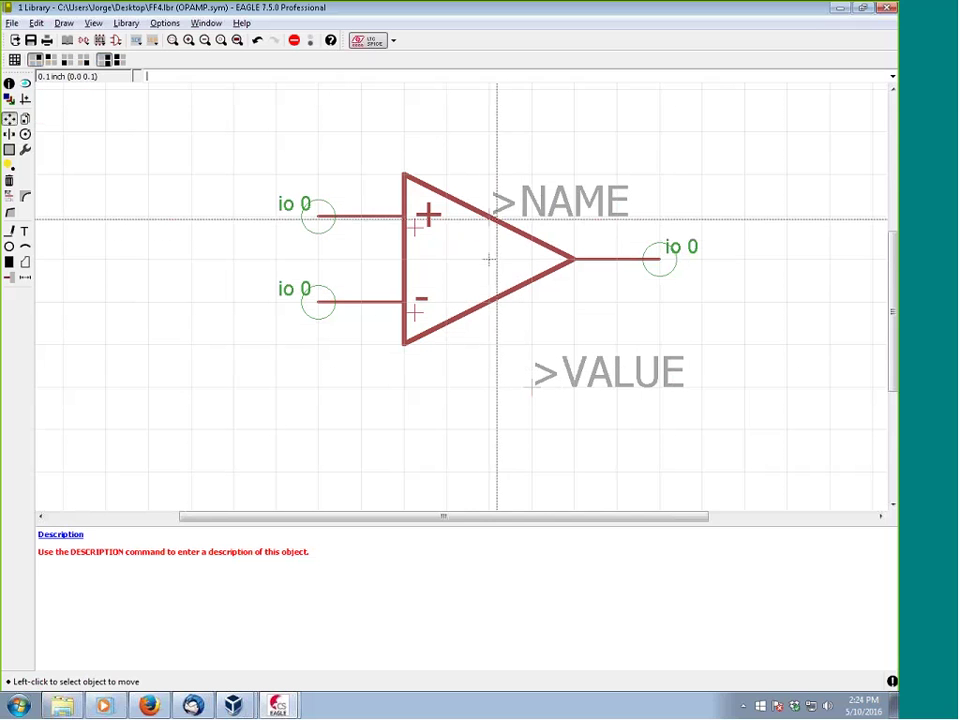
click(488, 214)
click(531, 345)
key(Escape)
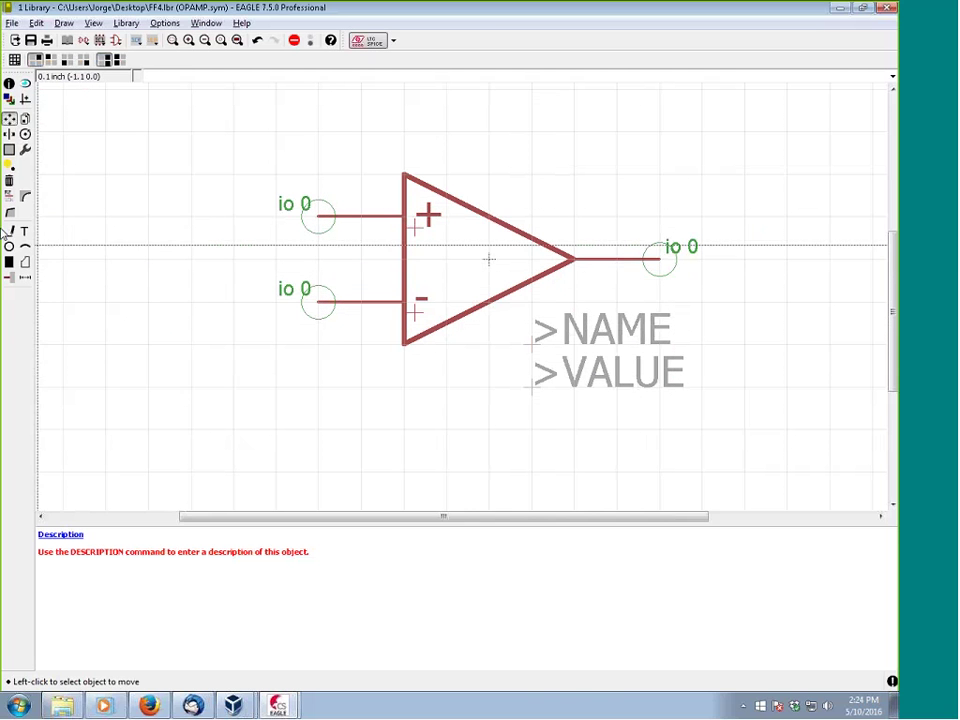
Set the Direction property of the "+" and "-" input pins to in
click(9, 83)
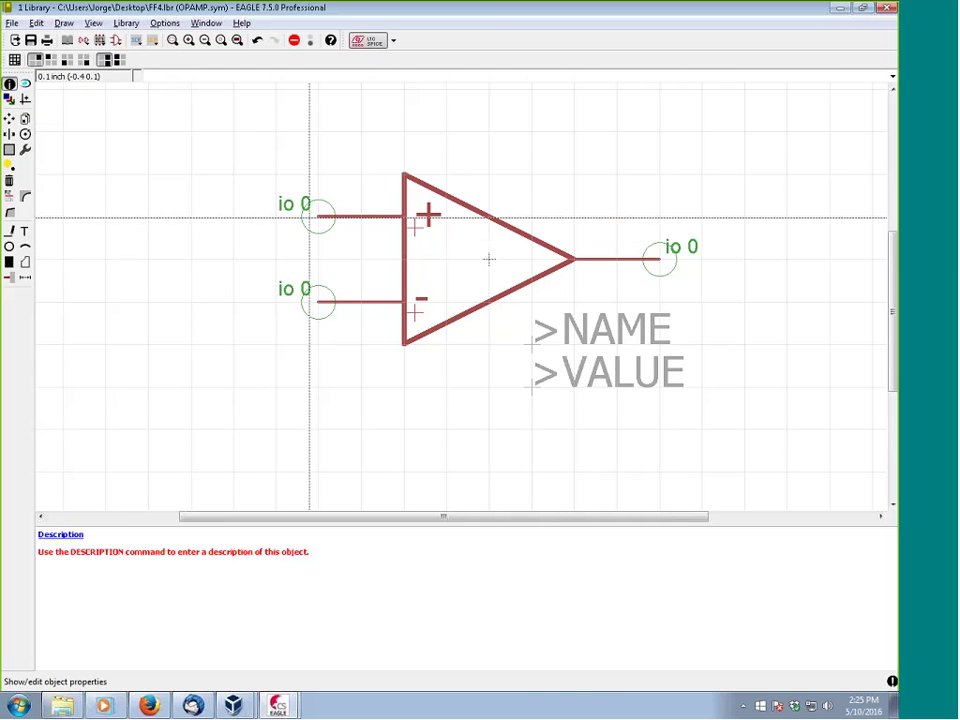
click(318, 216)
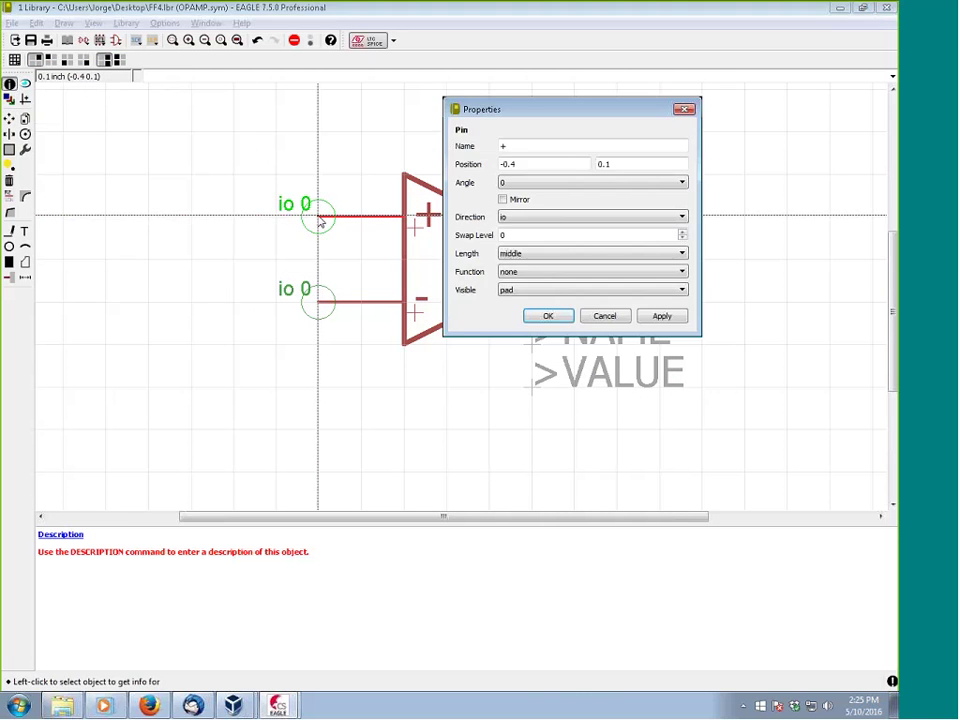
click(619, 217)
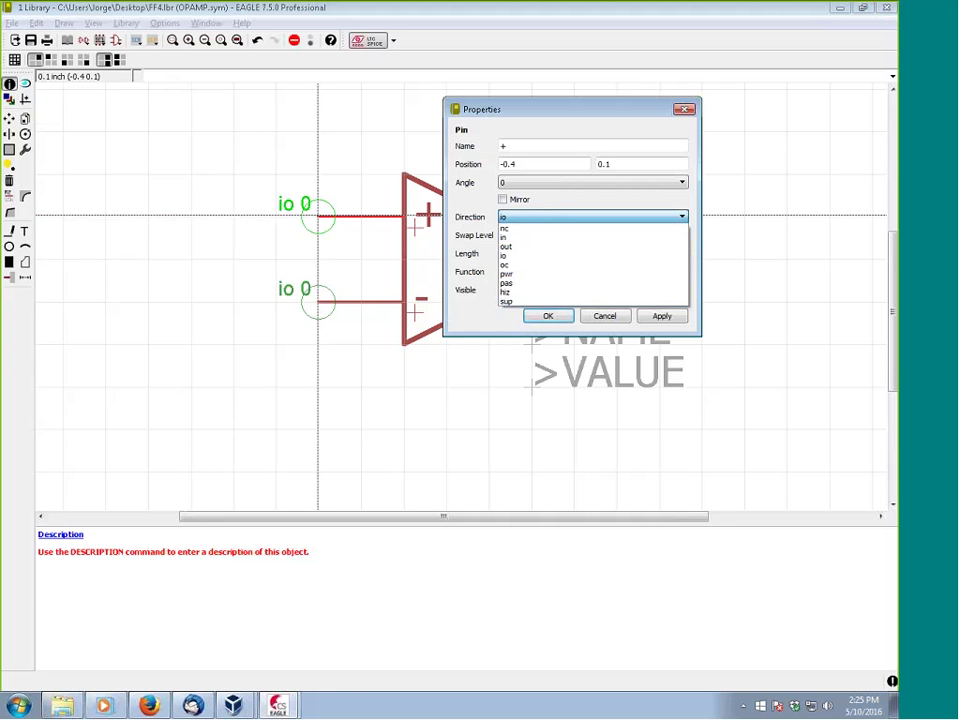
click(508, 240)
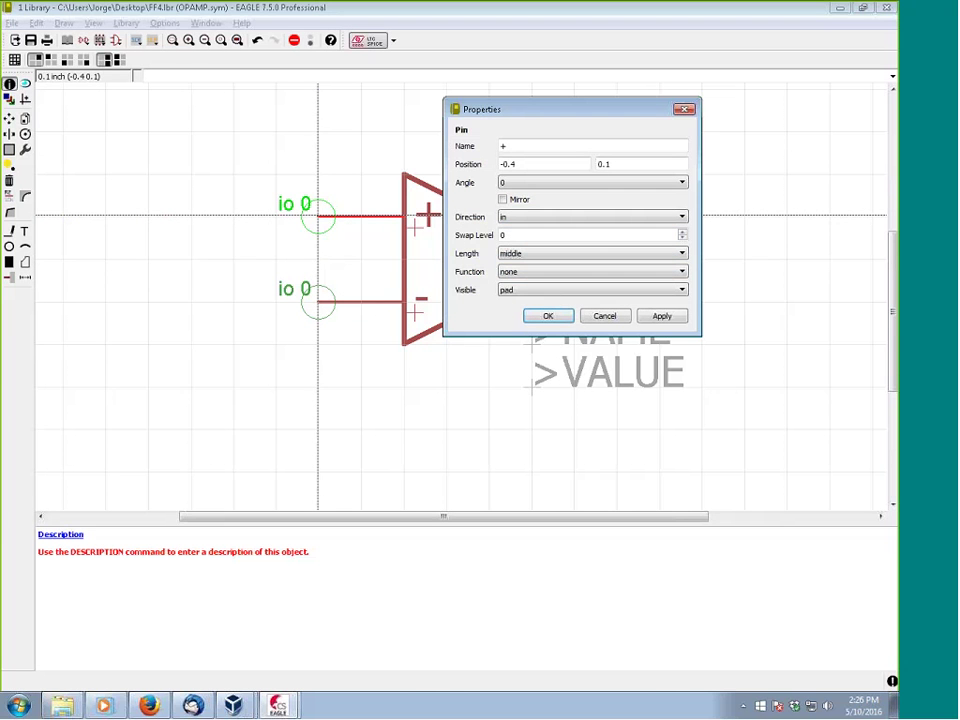
click(551, 316)
click(318, 302)
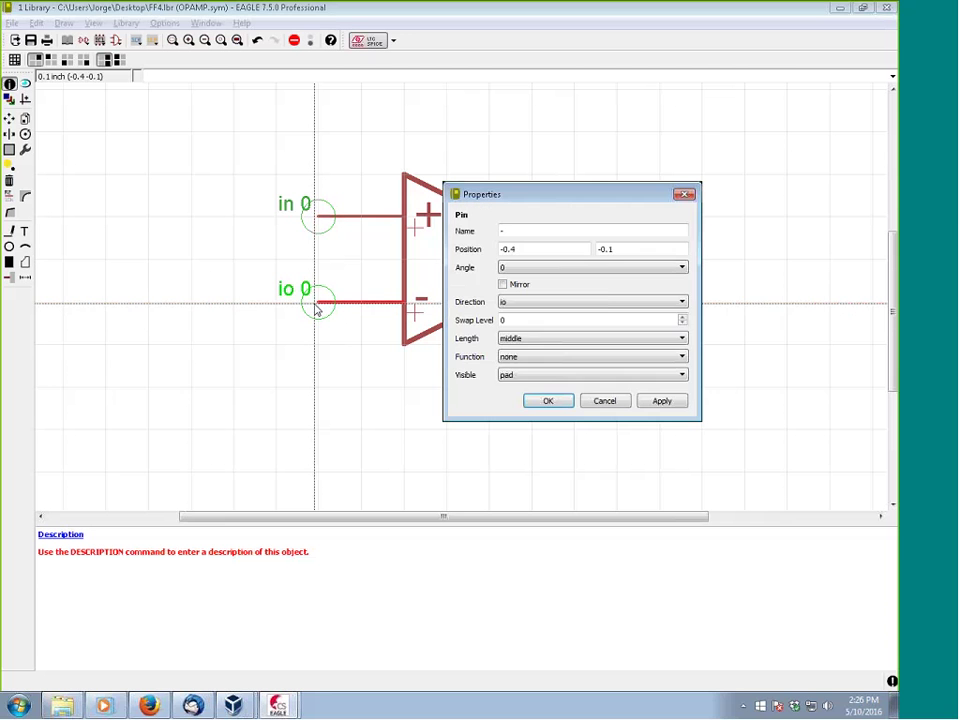
click(604, 302)
click(565, 319)
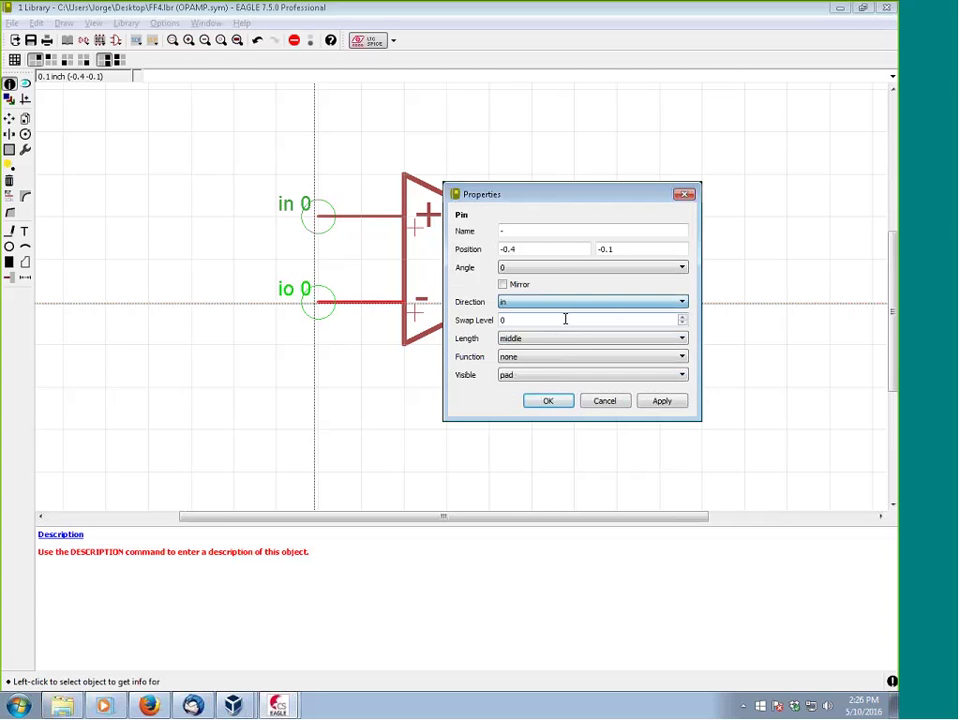
click(548, 401)
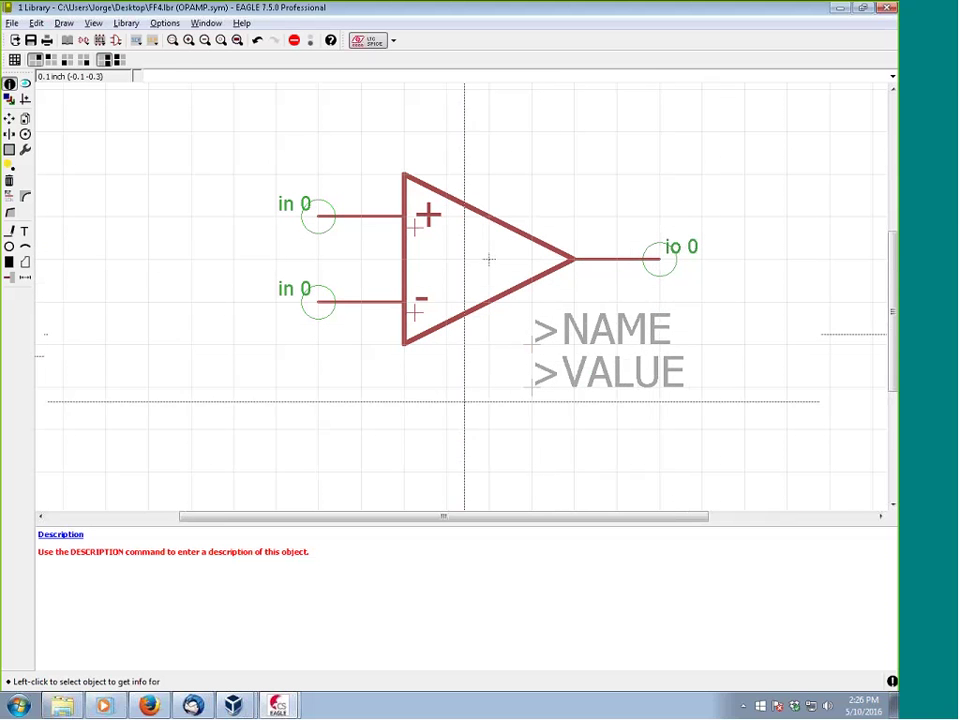
Enter "Basic OpAmp Symbol" as the symbol's description
click(60, 534)
key(Return)
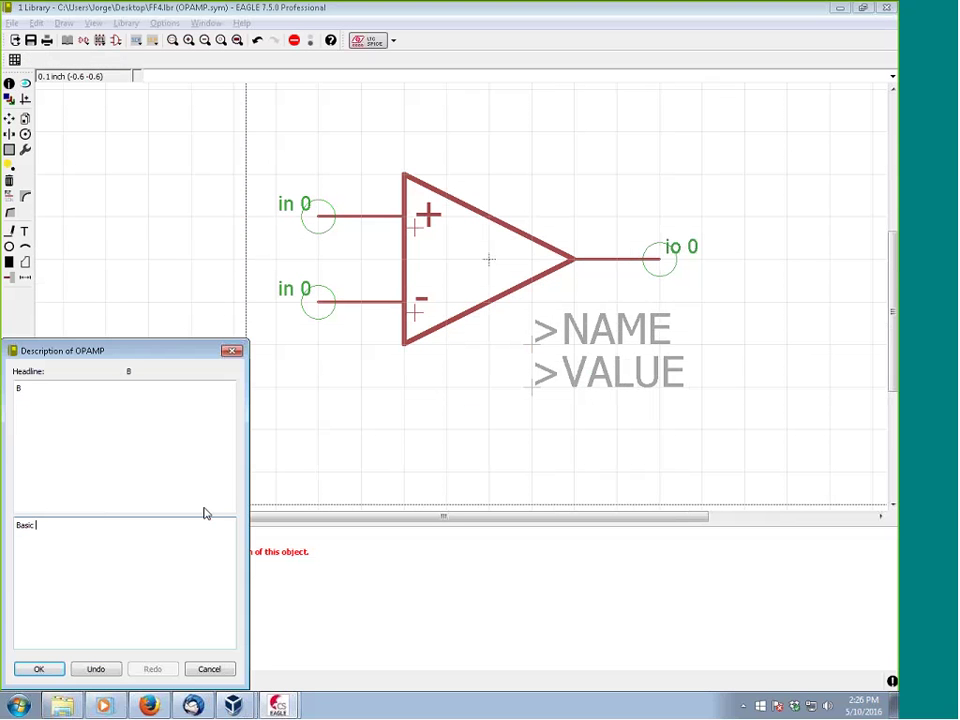
text(Basic OpAmp Symbol)
key(Return)
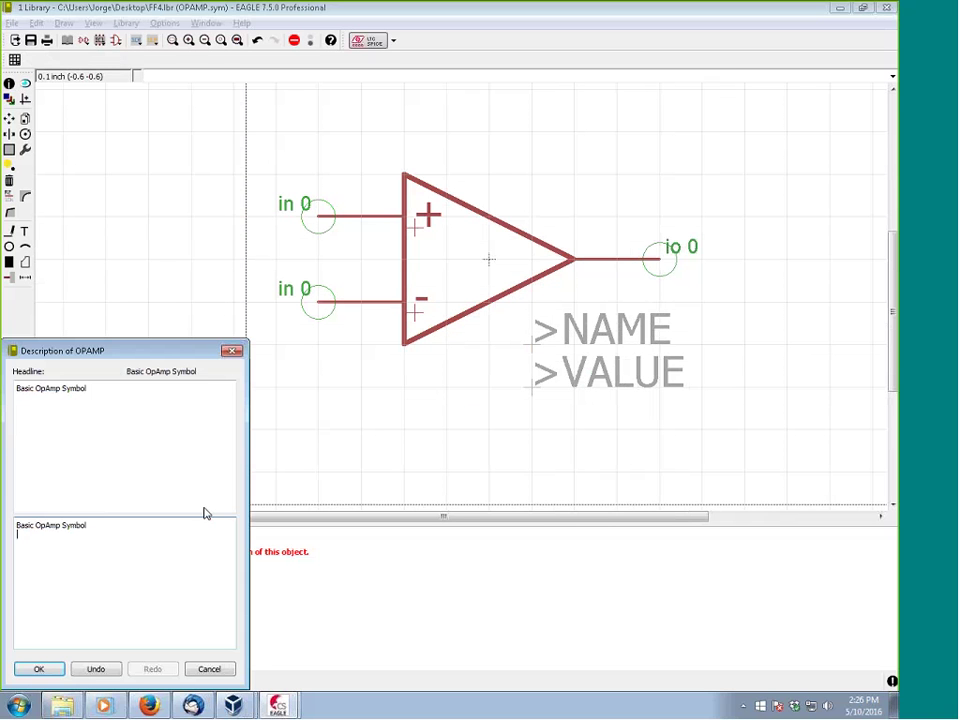
click(26, 678)
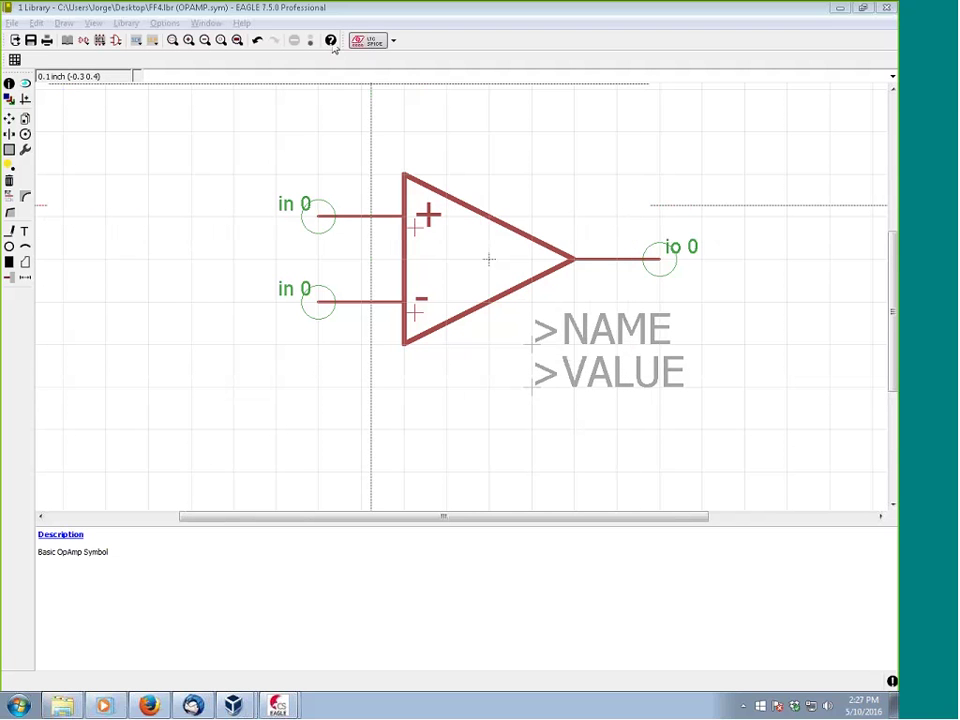
Change the alignment of the "+" and "-" texts inside the triangle to center
click(569, 64)
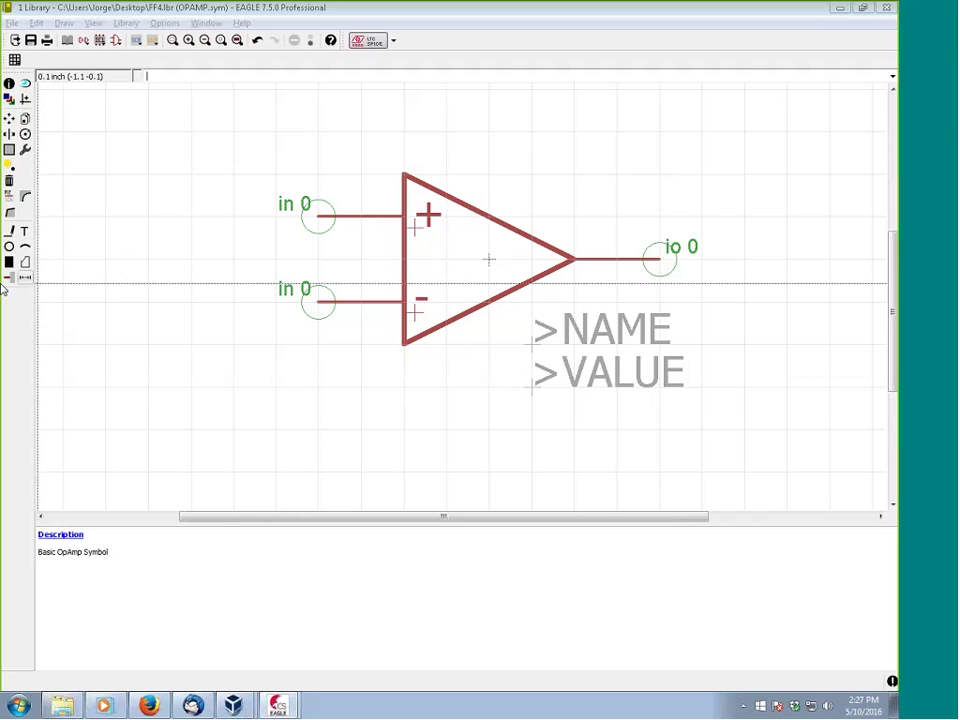
click(25, 149)
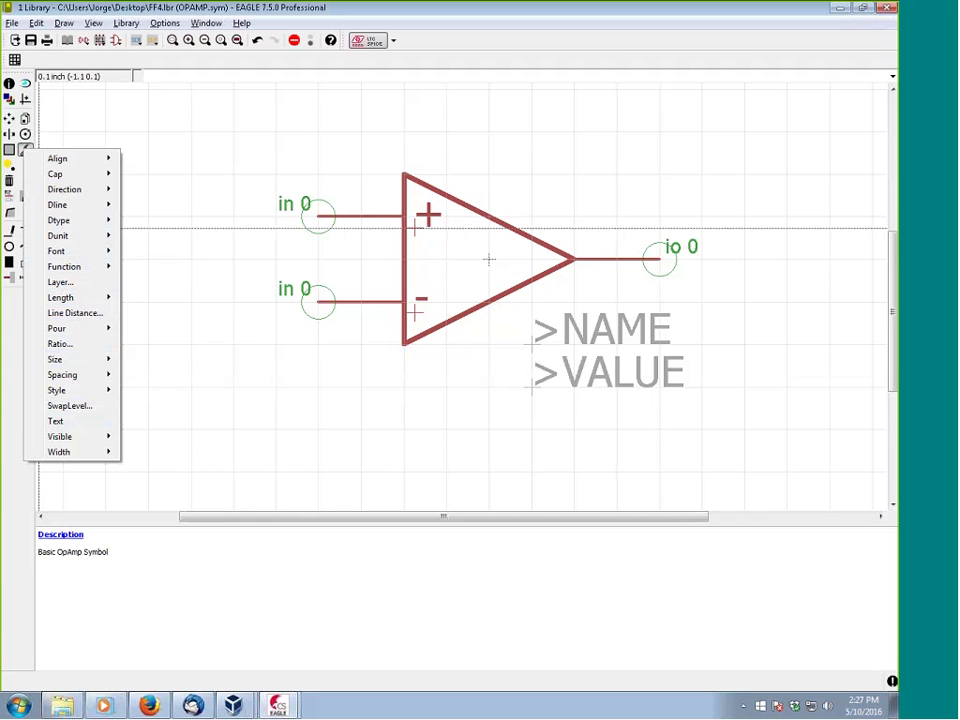
mouse_move(90, 219)
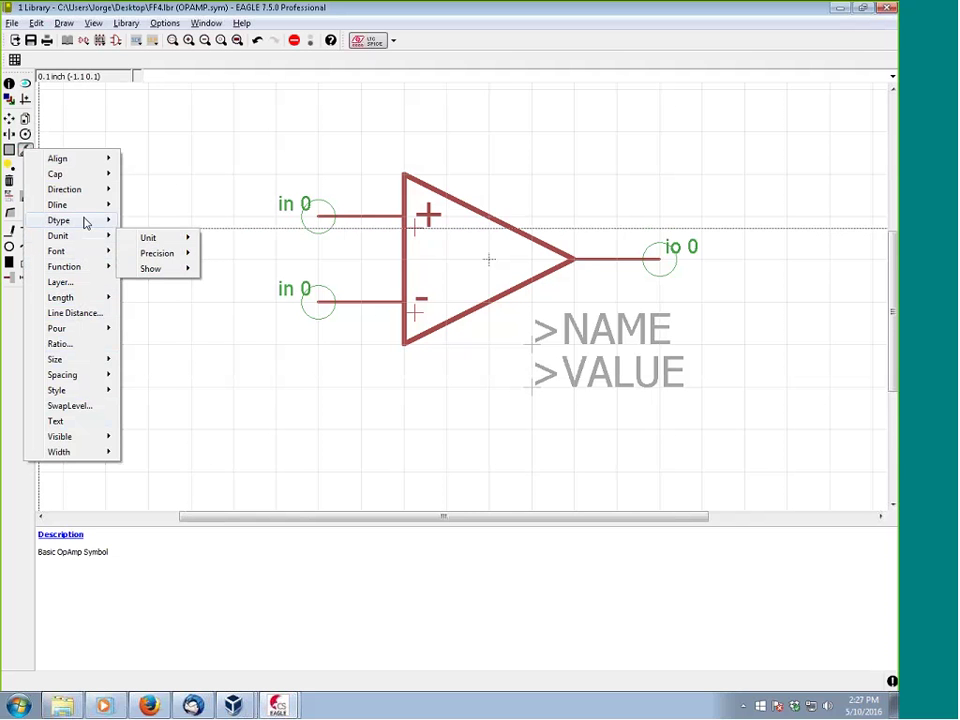
mouse_move(94, 159)
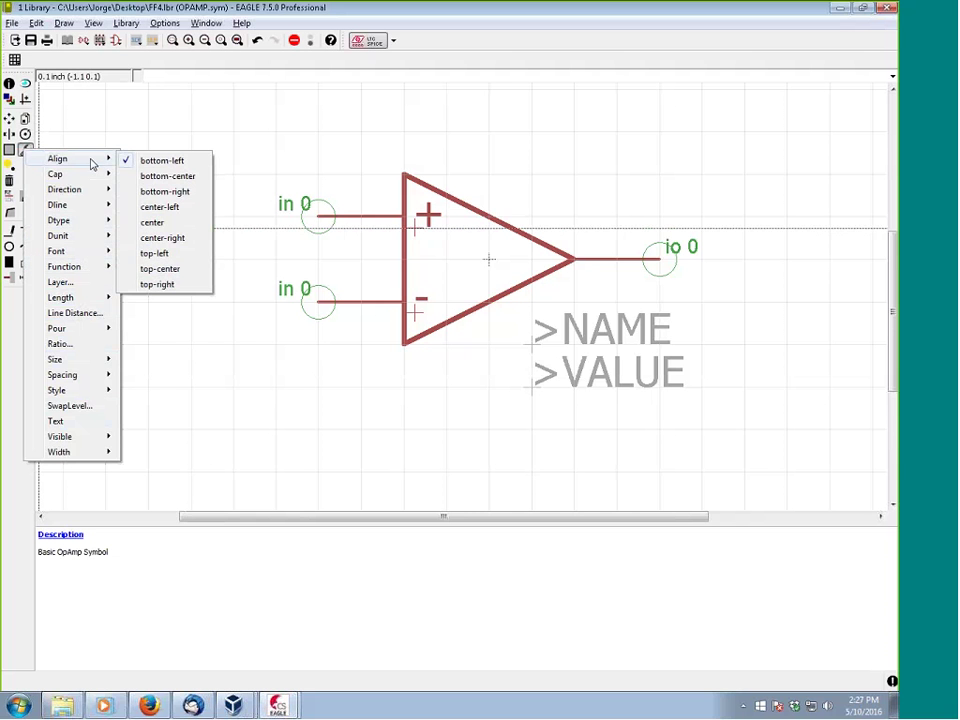
click(152, 222)
click(428, 216)
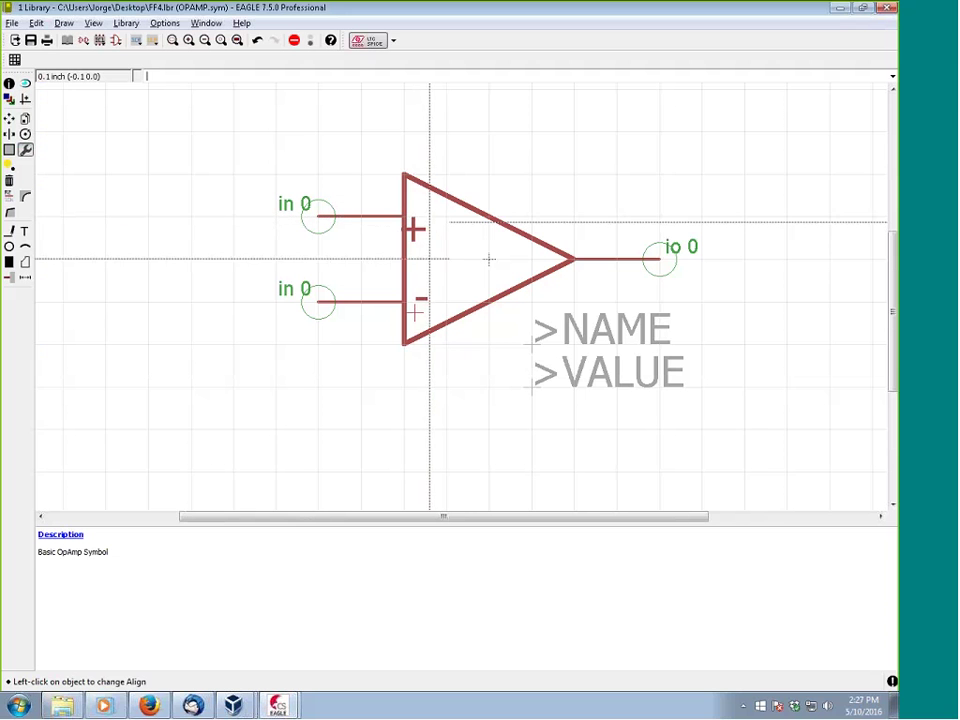
click(418, 312)
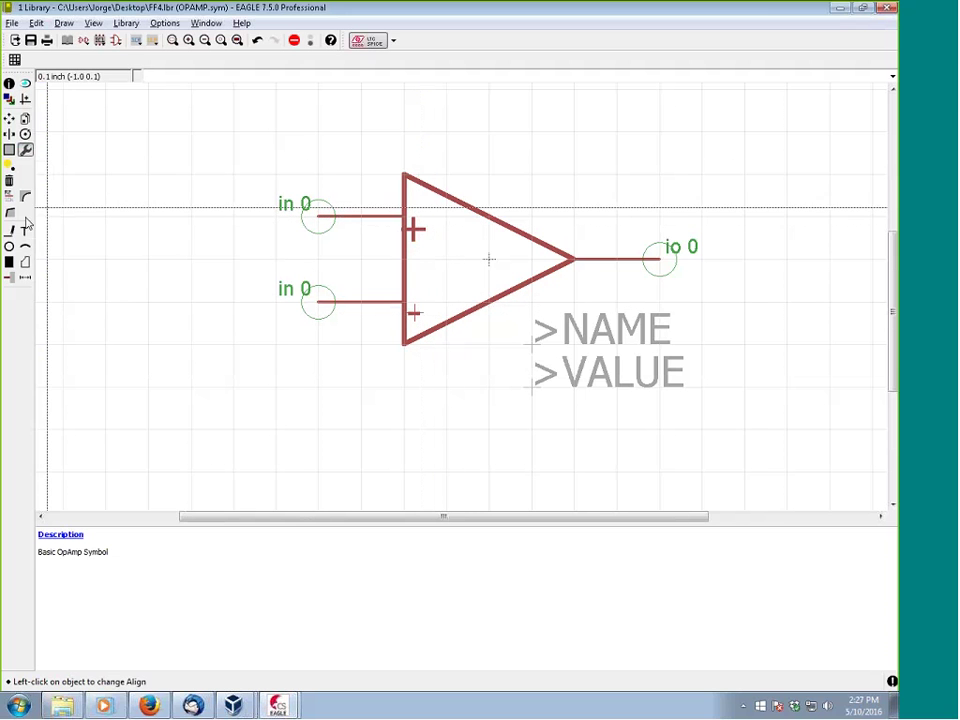
Move the "+" and "-" texts on the 0.025 inch grid so each lines up with its input pin inside the triangle
key(F7)
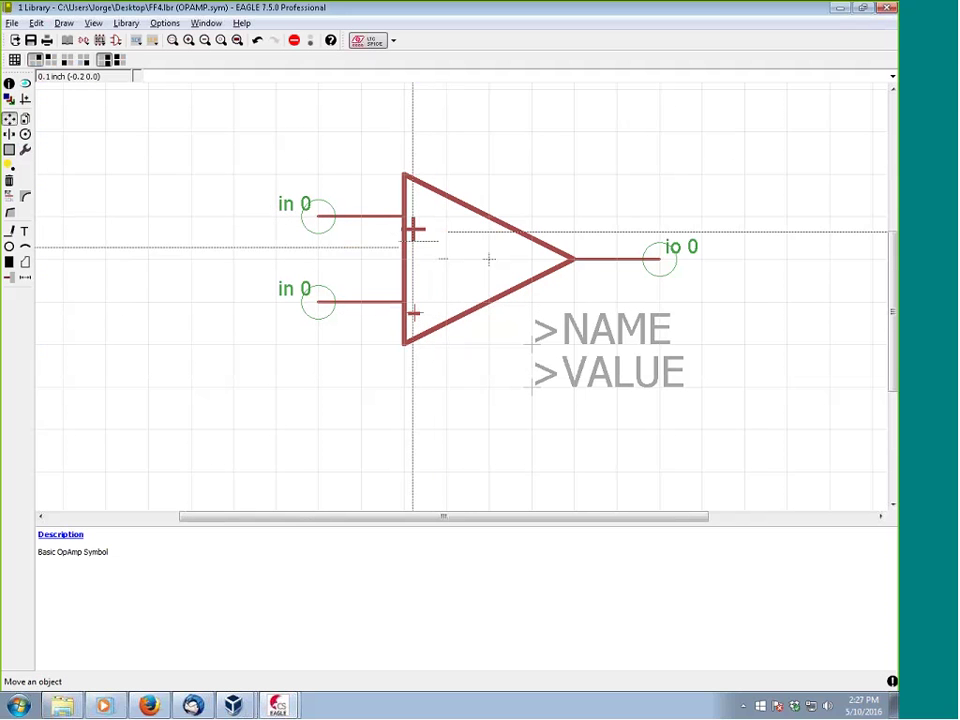
click(415, 229)
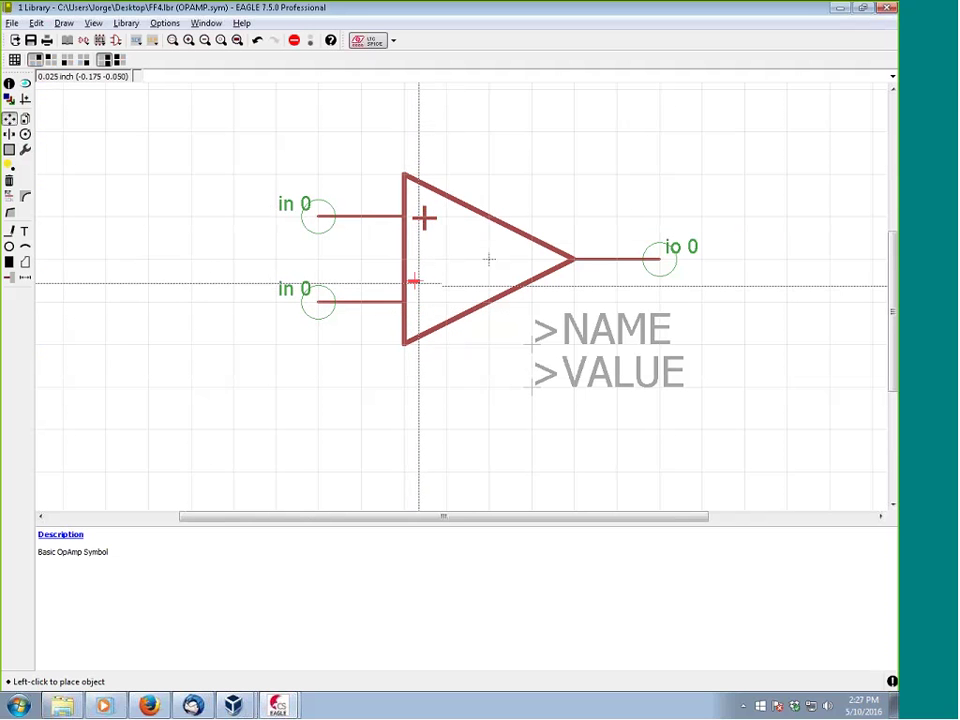
click(424, 302)
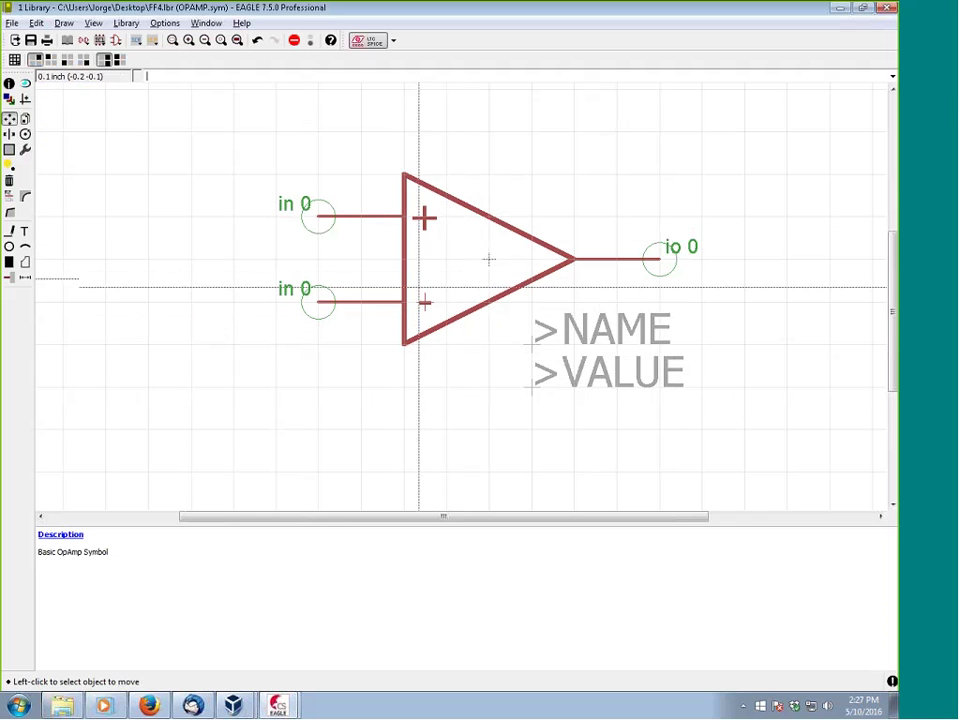
click(26, 150)
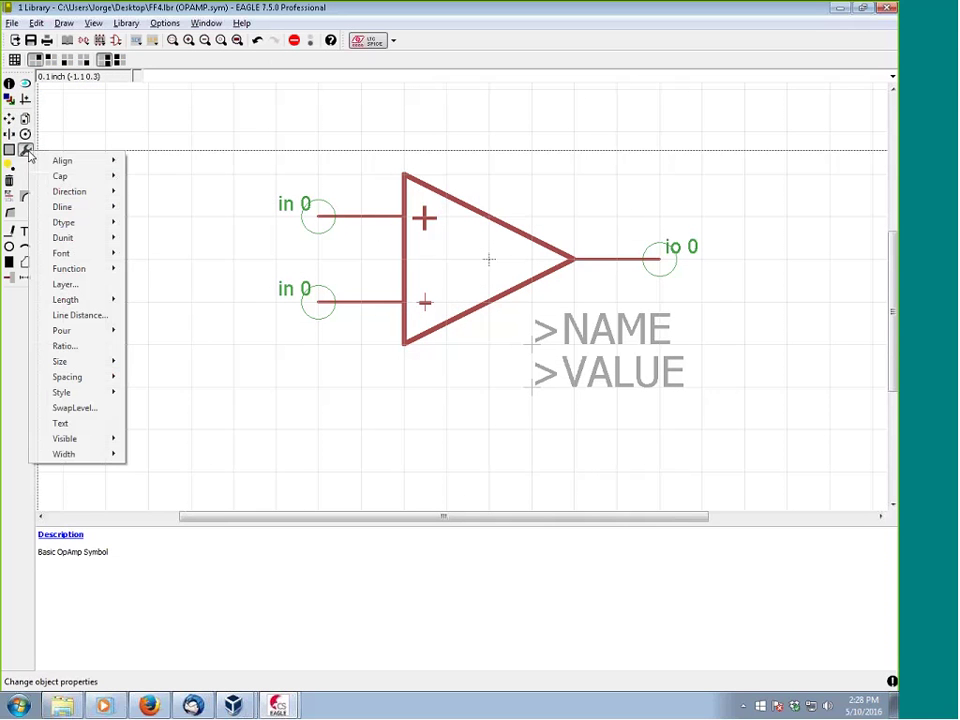
mouse_move(79, 161)
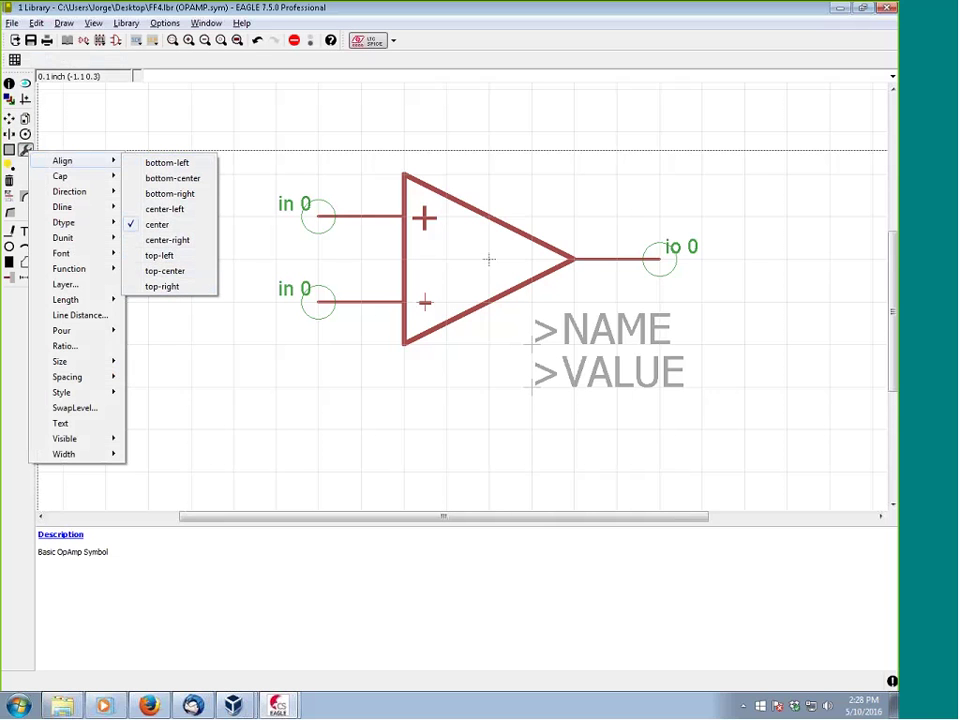
click(153, 258)
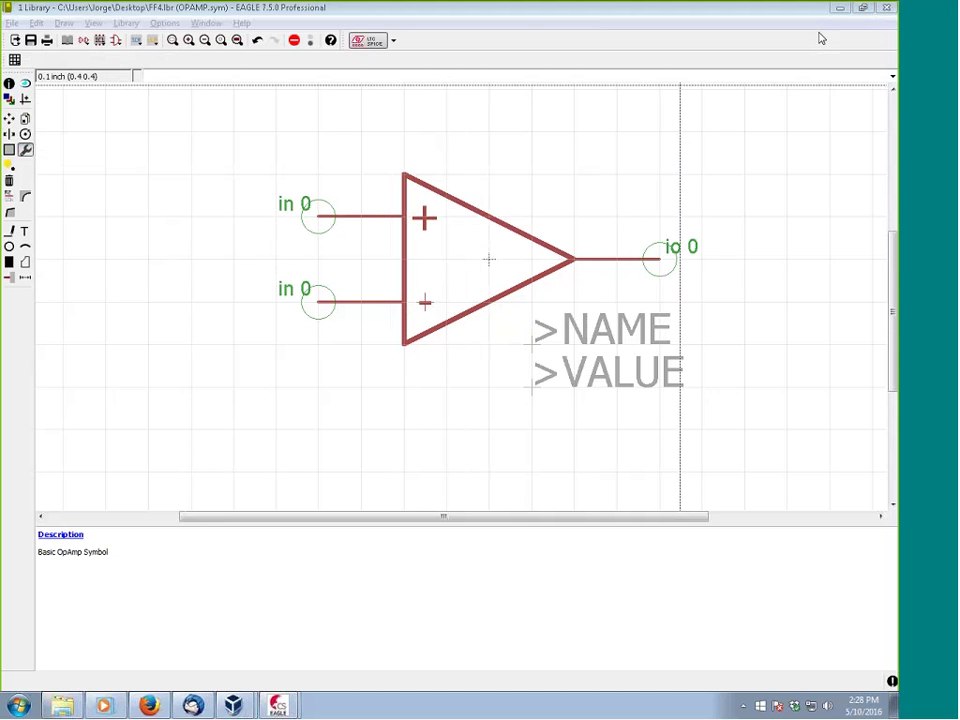
Restore the FF4 library window to a smaller size, switch to the Control Panel and expand its Libraries branch
click(864, 8)
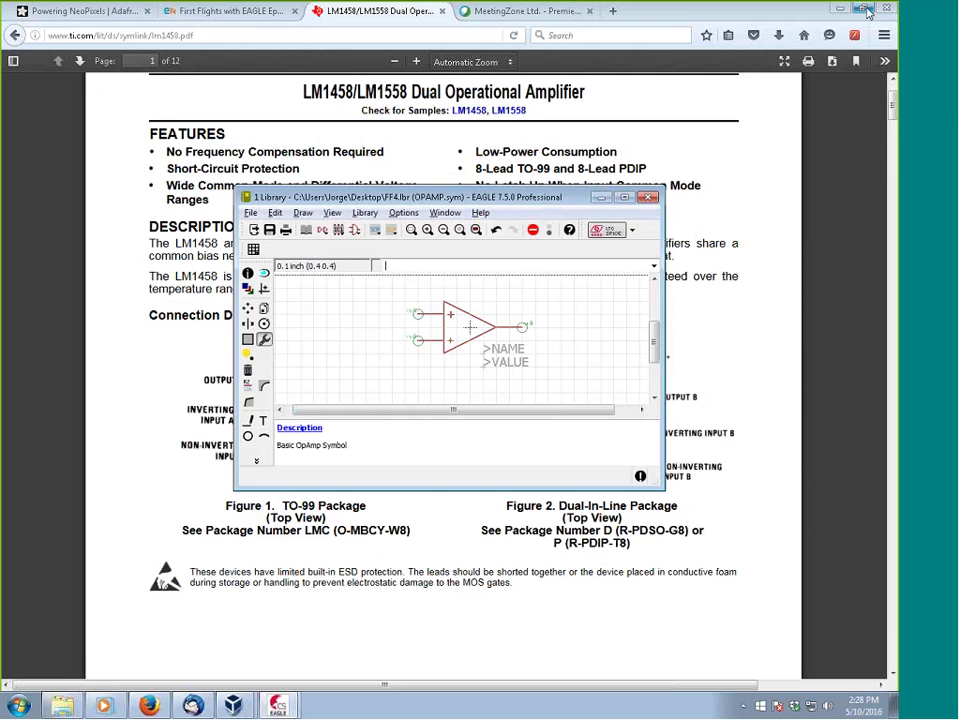
click(281, 706)
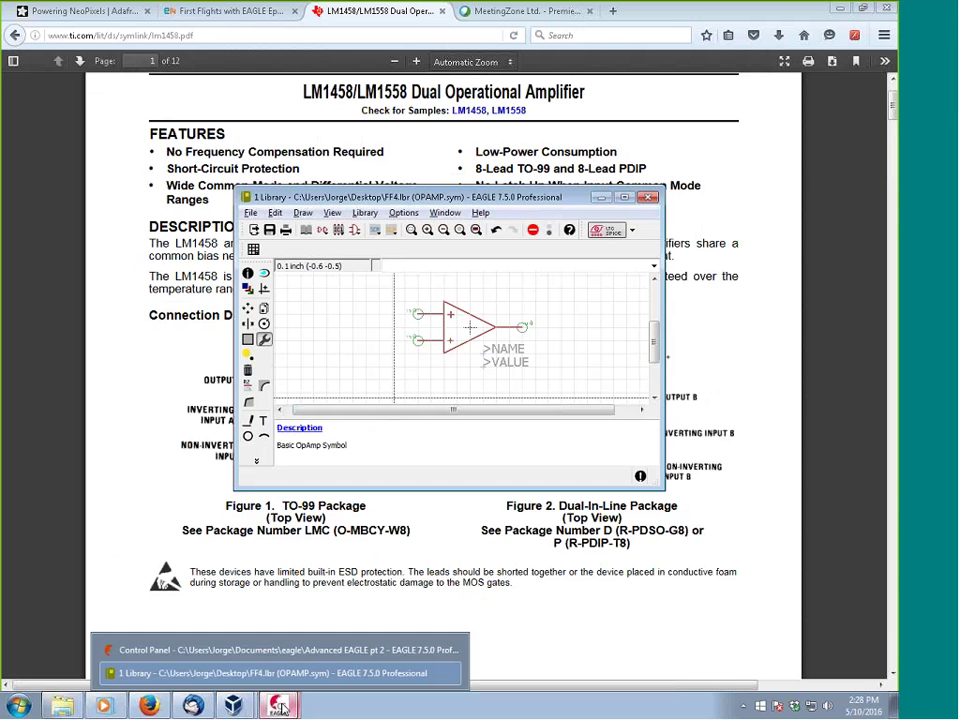
click(238, 652)
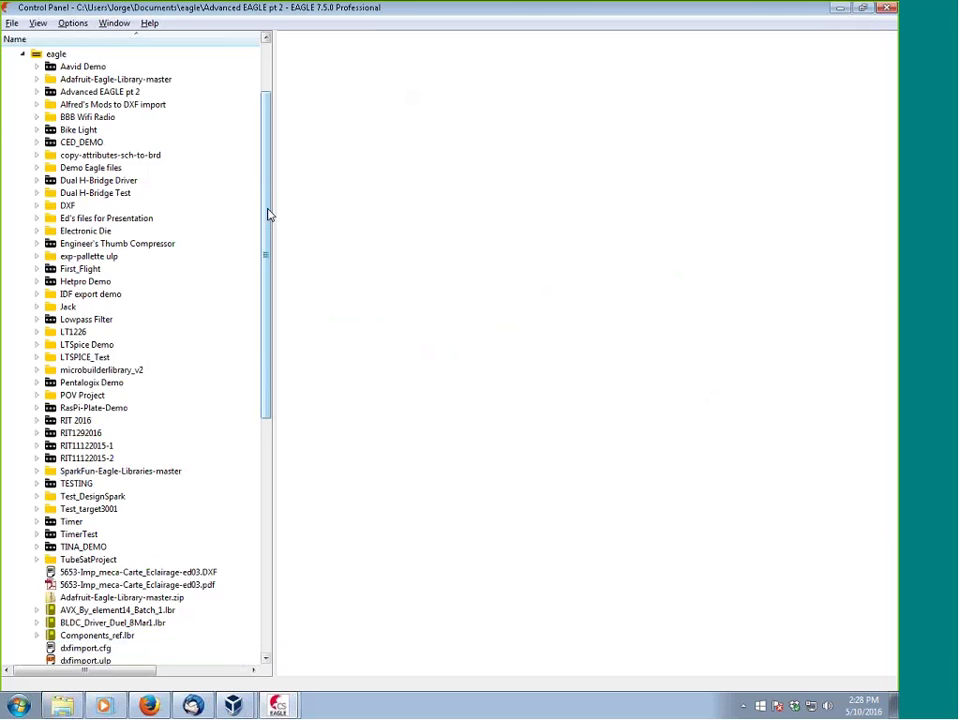
scroll(260, 122, up, 3)
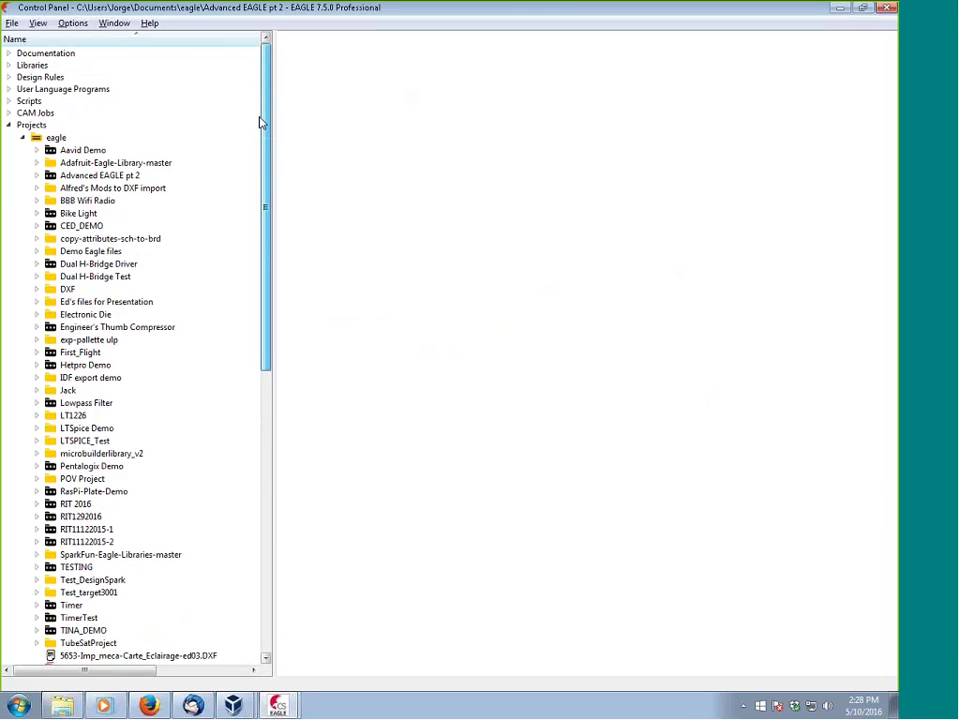
click(8, 65)
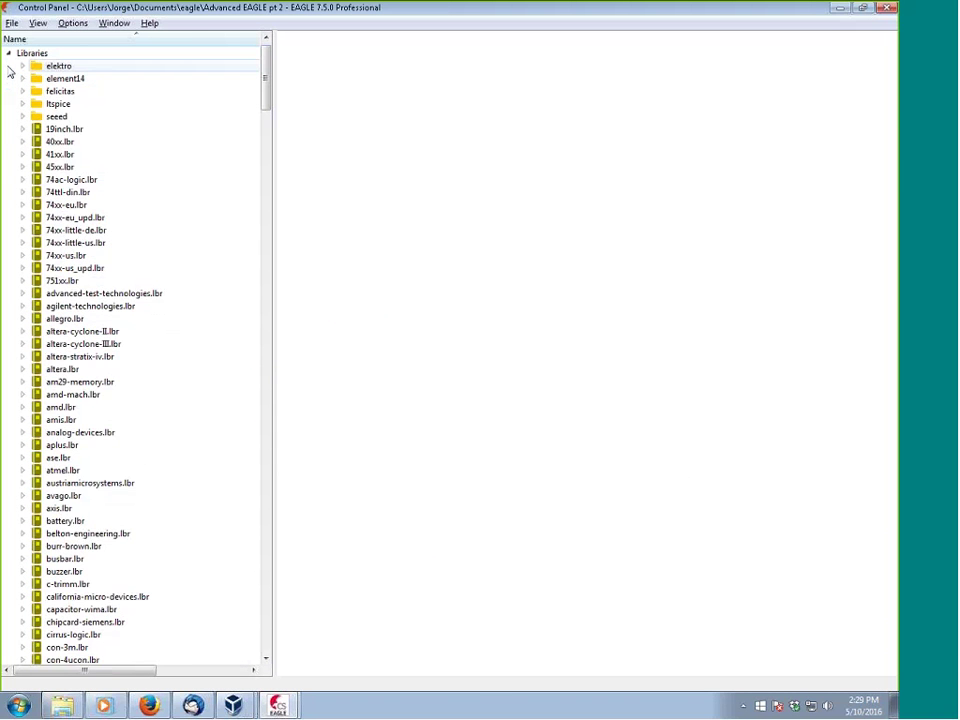
Bring the FF4 library window to the front and minimize it so only the Control Panel shows
click(280, 710)
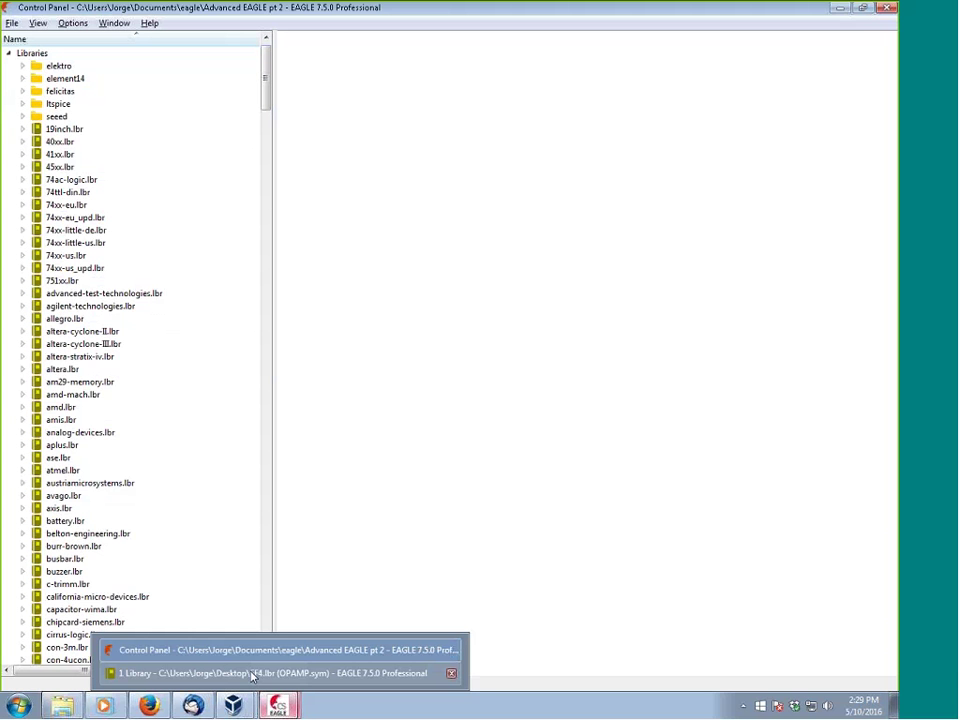
click(252, 677)
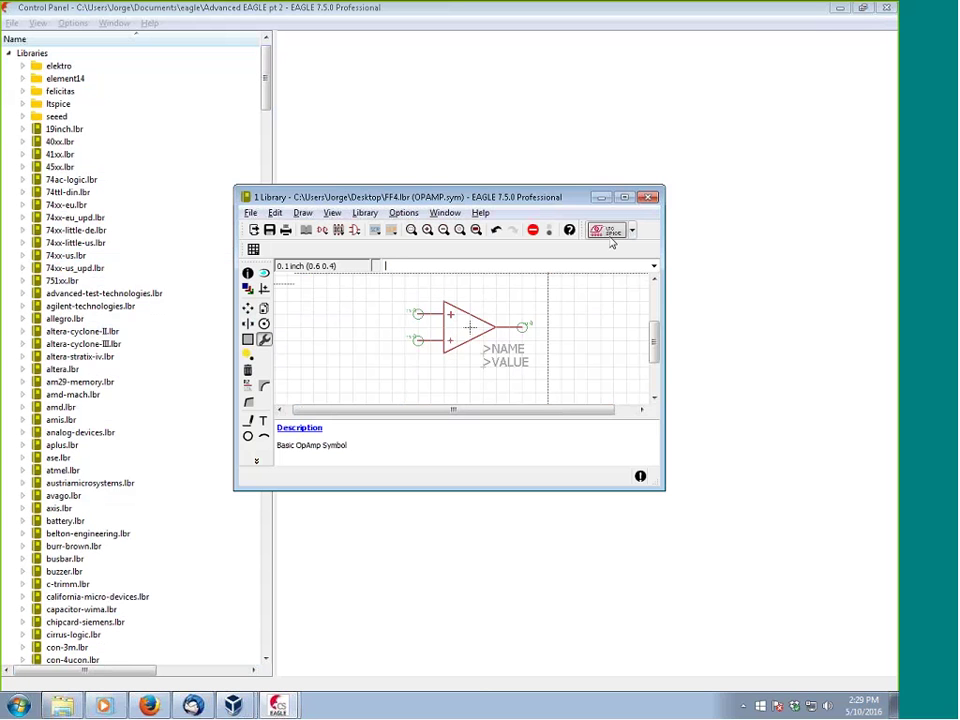
click(603, 198)
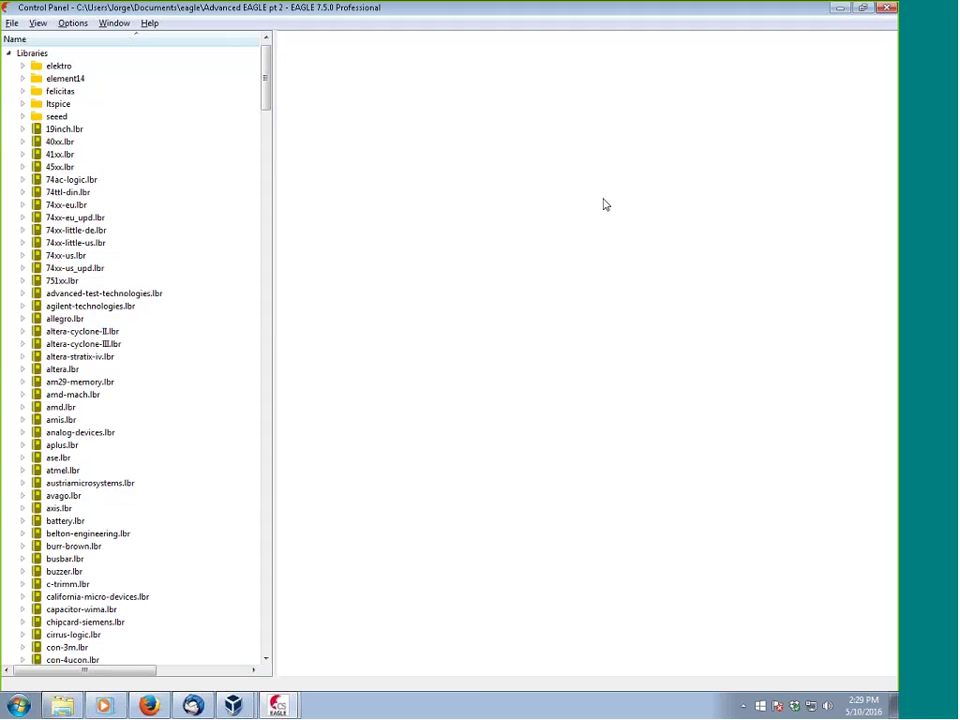
Find ref-packages.lbr among the libraries and expand its Packages list
drag(267, 64, 182, 396)
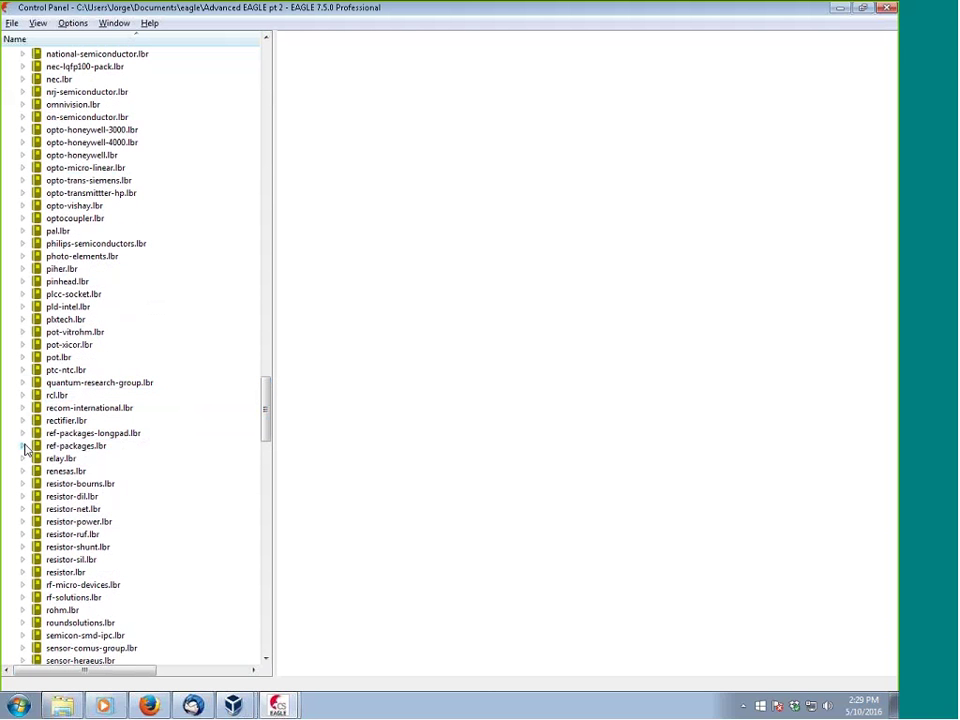
click(23, 446)
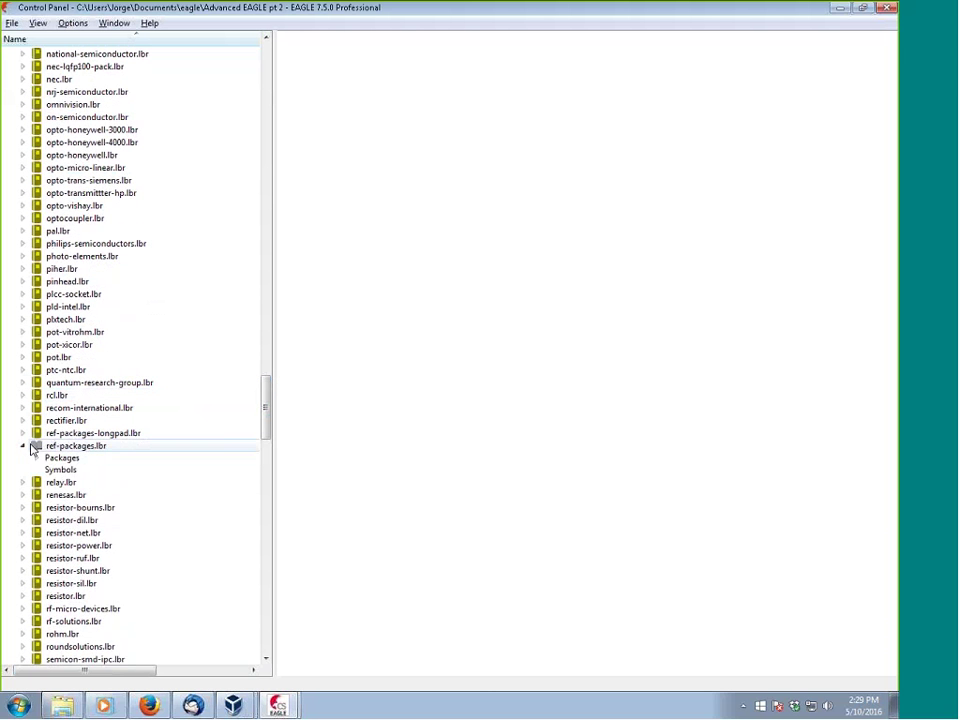
click(36, 458)
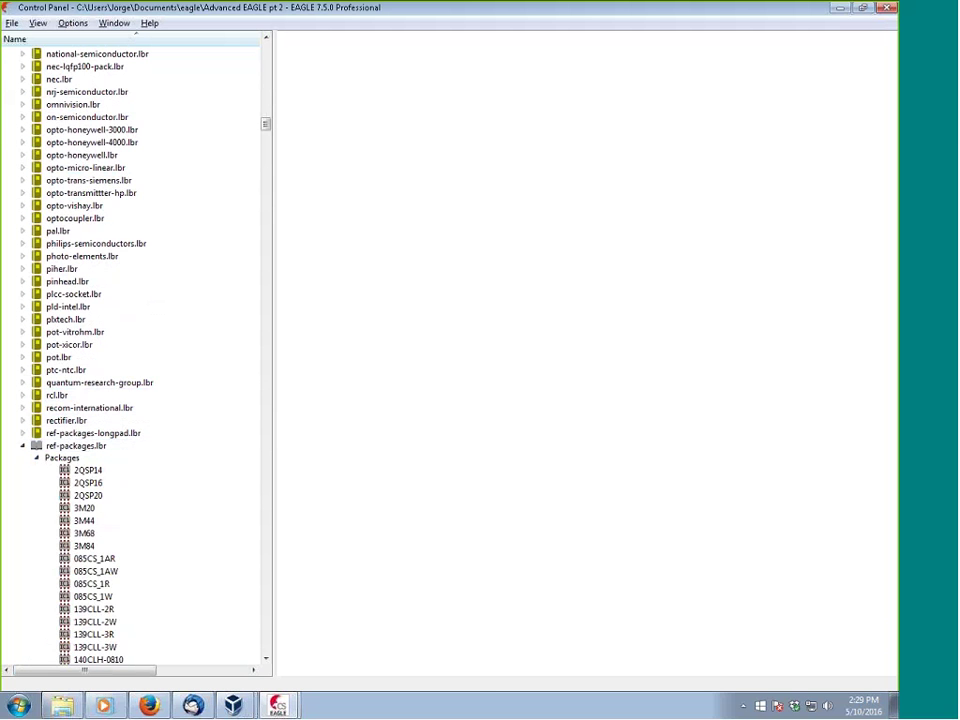
Copy the DIL08 package from ref-packages.lbr into the FF4 library and maximize the library window
drag(266, 124, 266, 142)
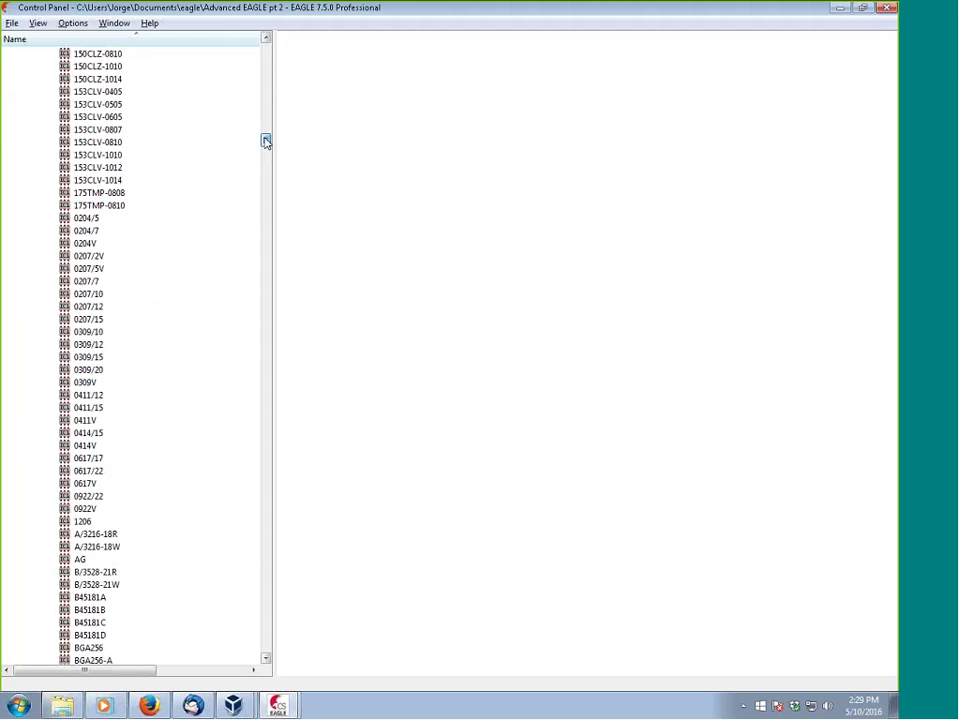
drag(266, 142, 266, 203)
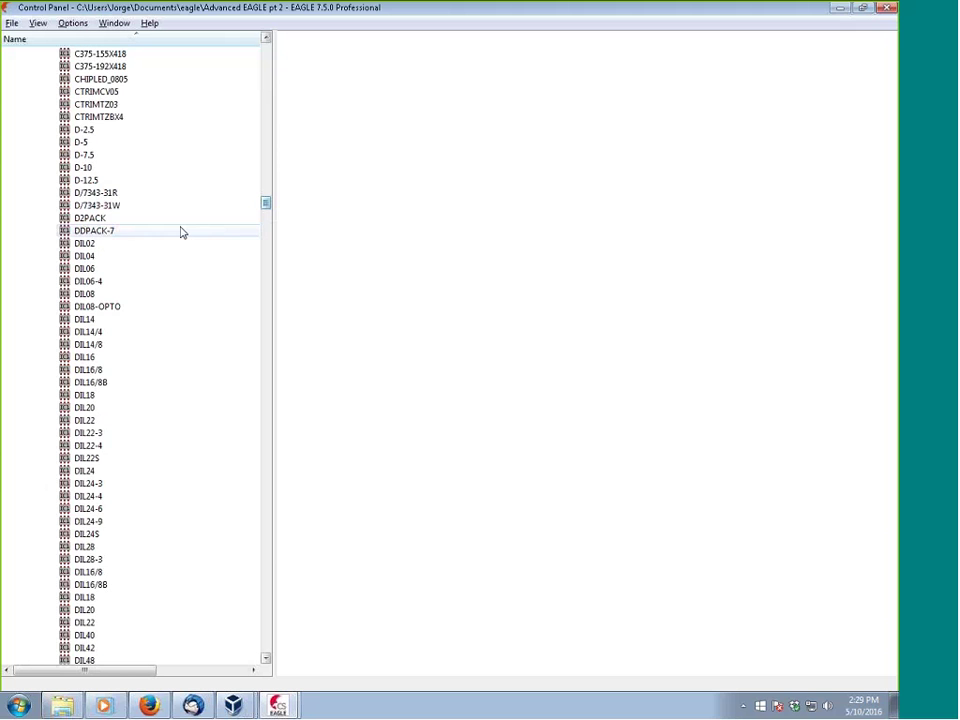
click(100, 295)
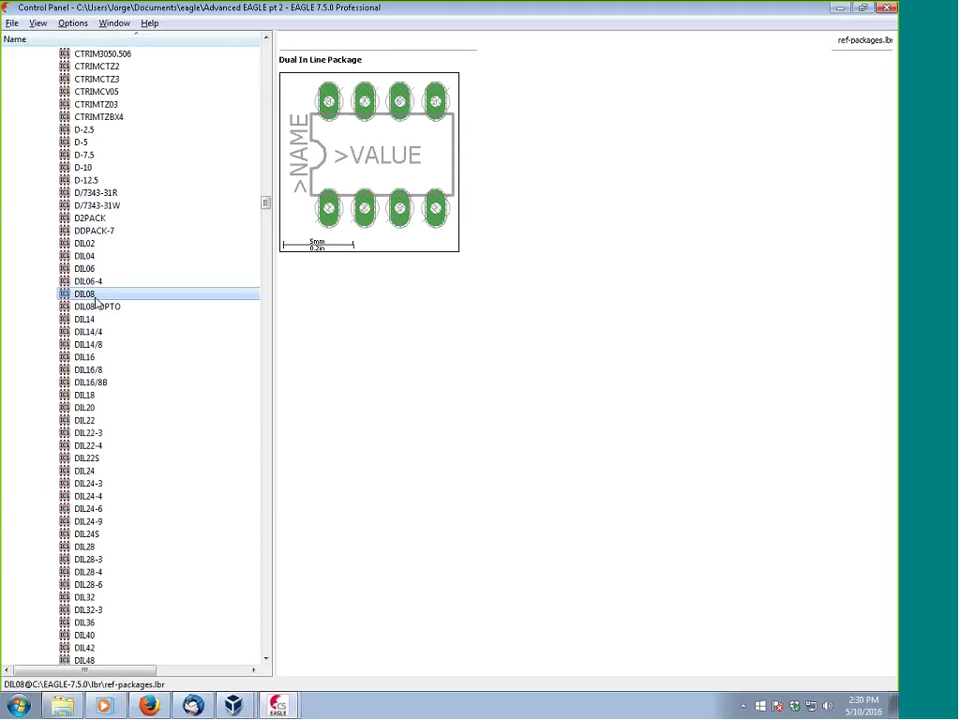
right_click(106, 297)
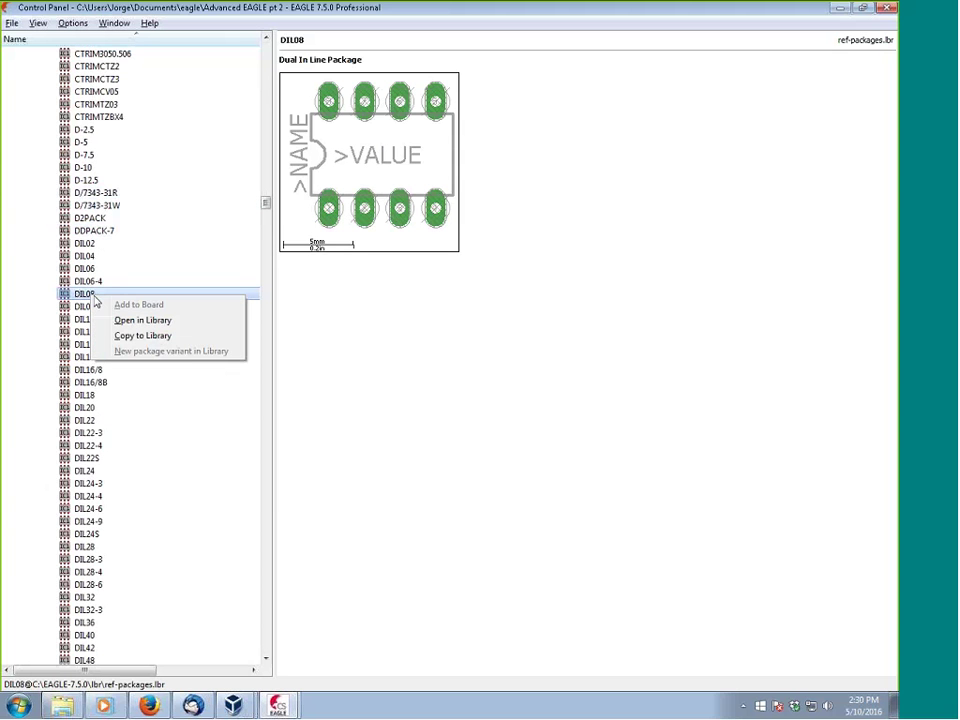
click(141, 336)
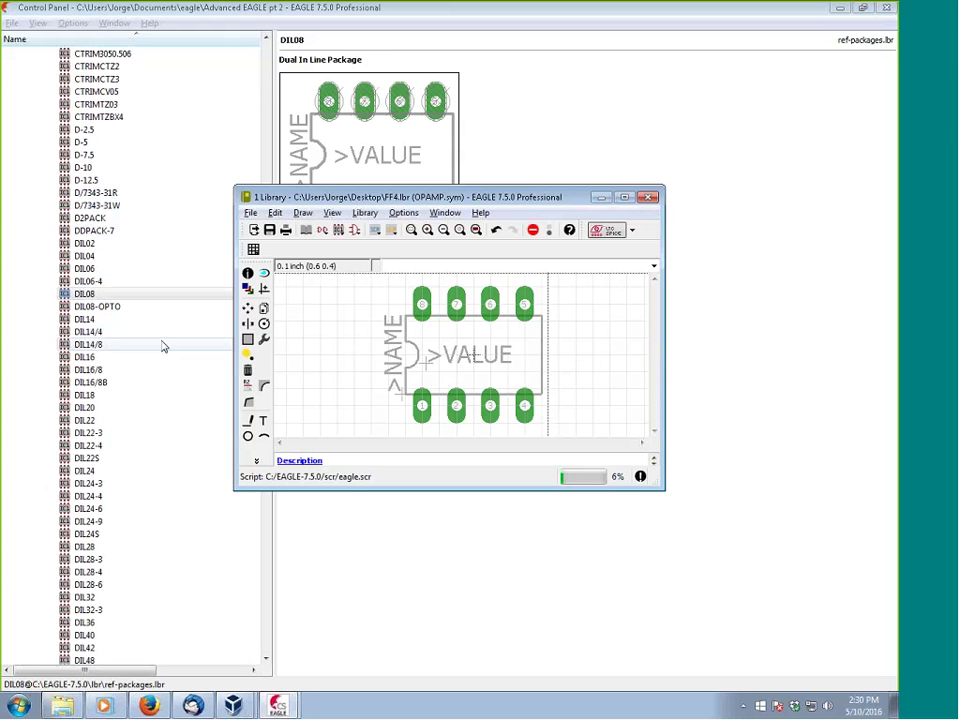
click(624, 197)
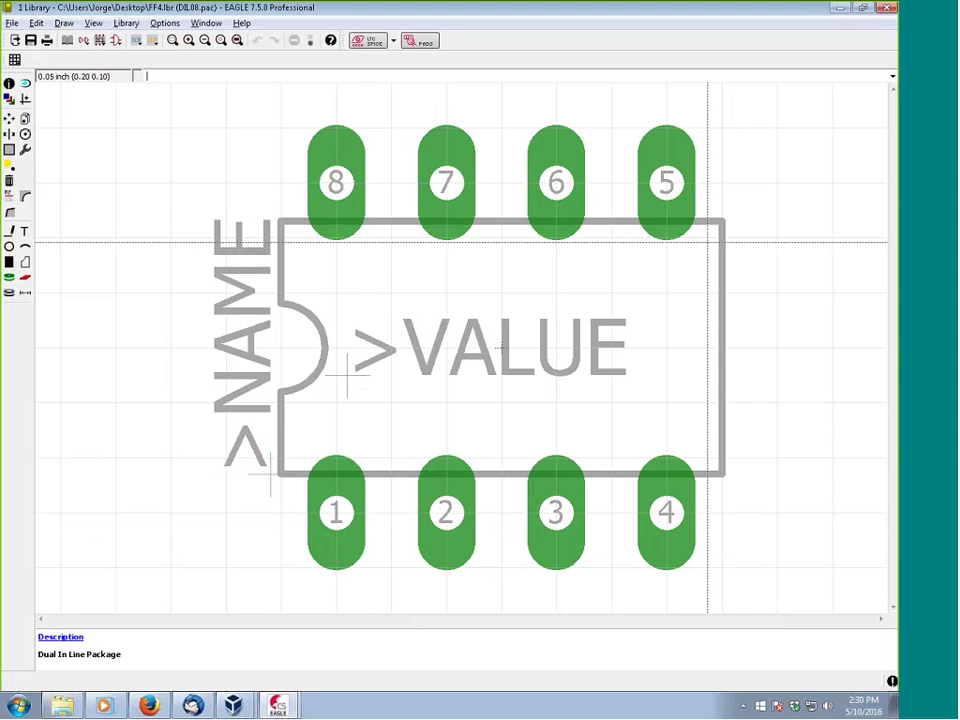
Switch to the LM1458 datasheet in Firefox and examine the 8-pin dual-in-line package drawing on page 10
mouse_move(148, 706)
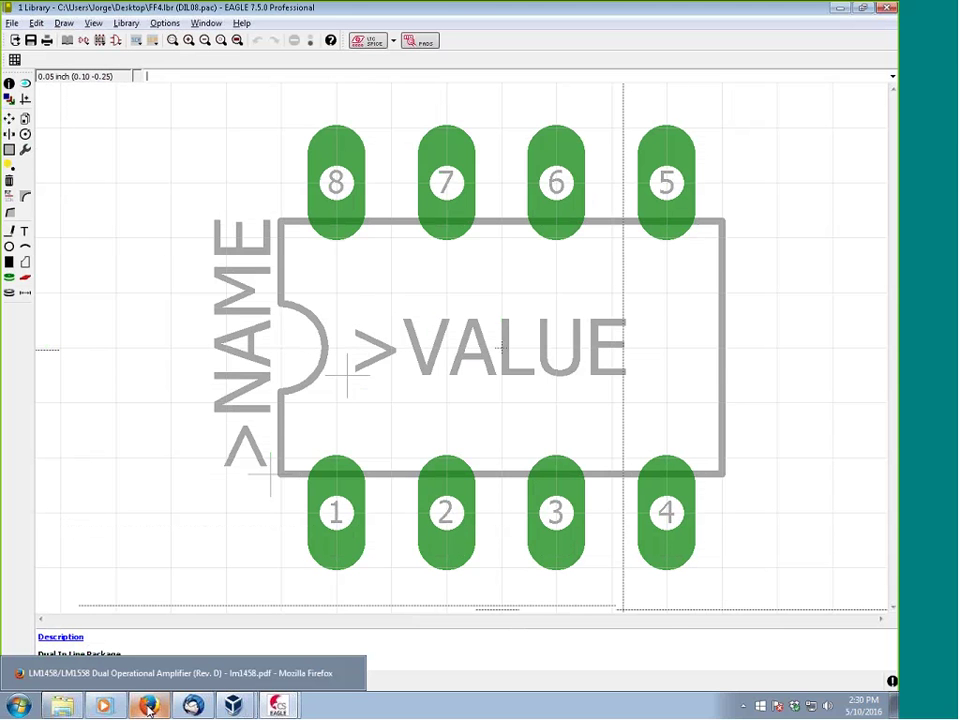
click(197, 675)
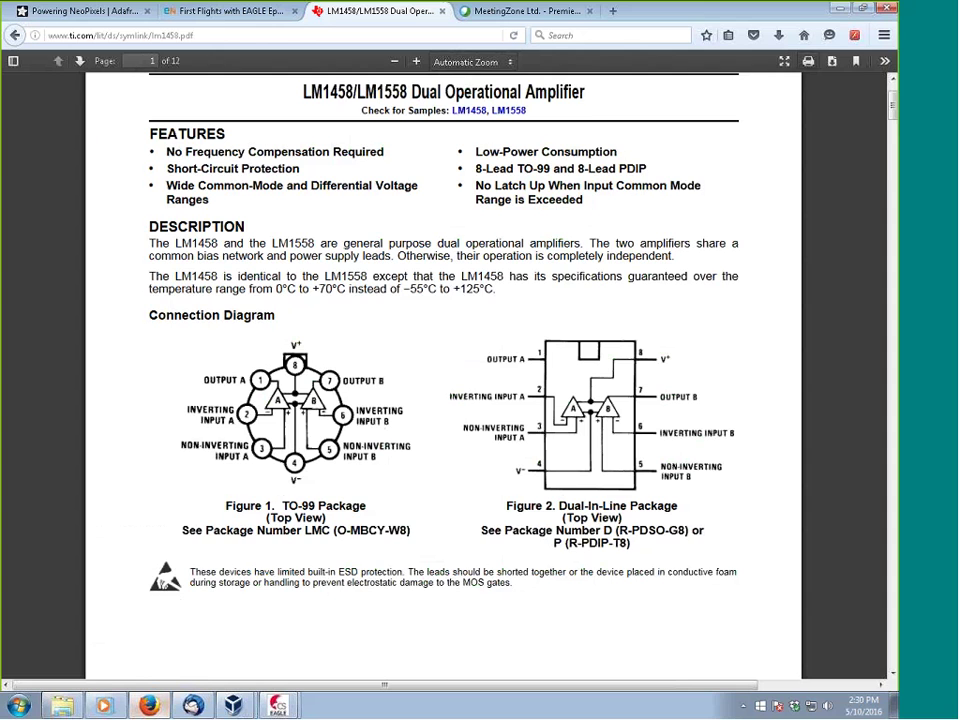
scroll(580, 333, down, 12)
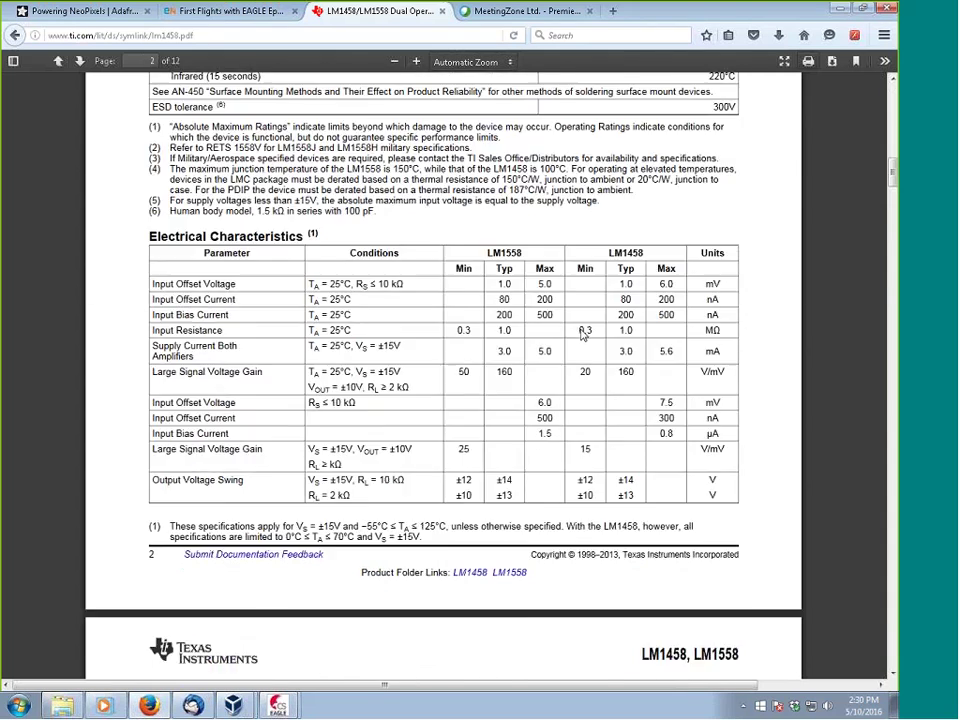
scroll(585, 333, down, 10)
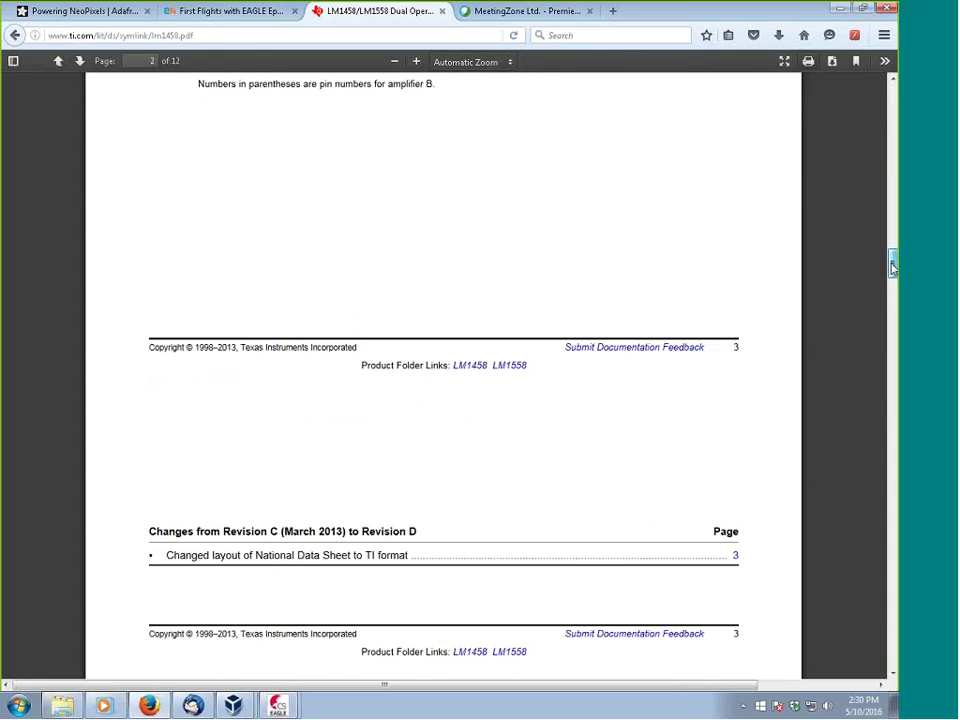
mouse_move(893, 265)
mouse_down()
mouse_move(891, 485)
mouse_move(873, 543)
mouse_up()
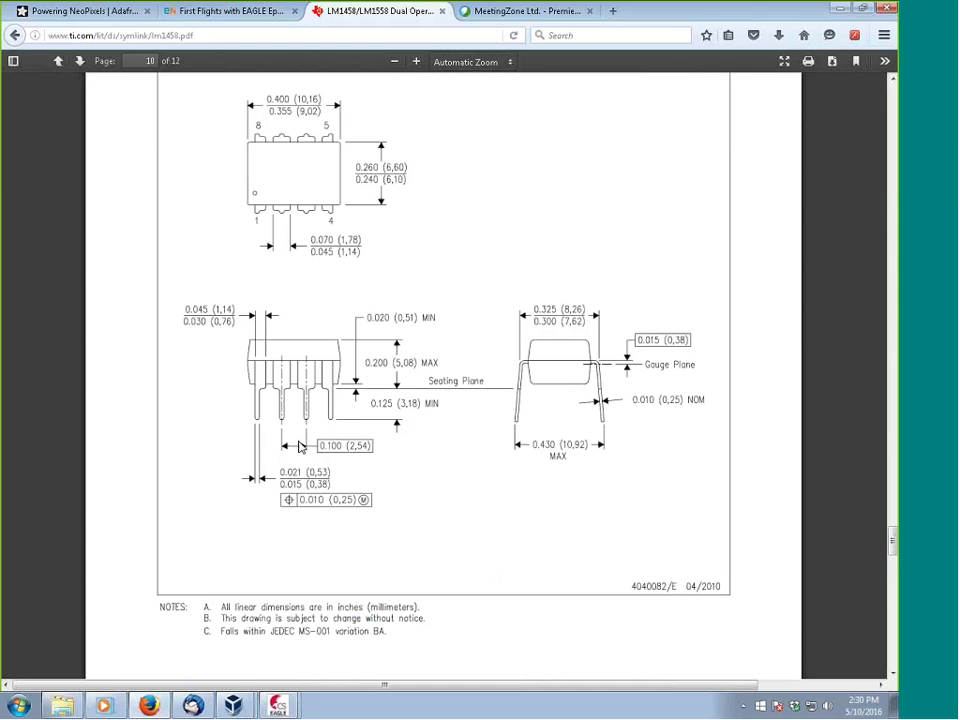
Compare the copied DIL08 footprint in EAGLE with the dimensions in the datasheet's package drawing
mouse_move(278, 706)
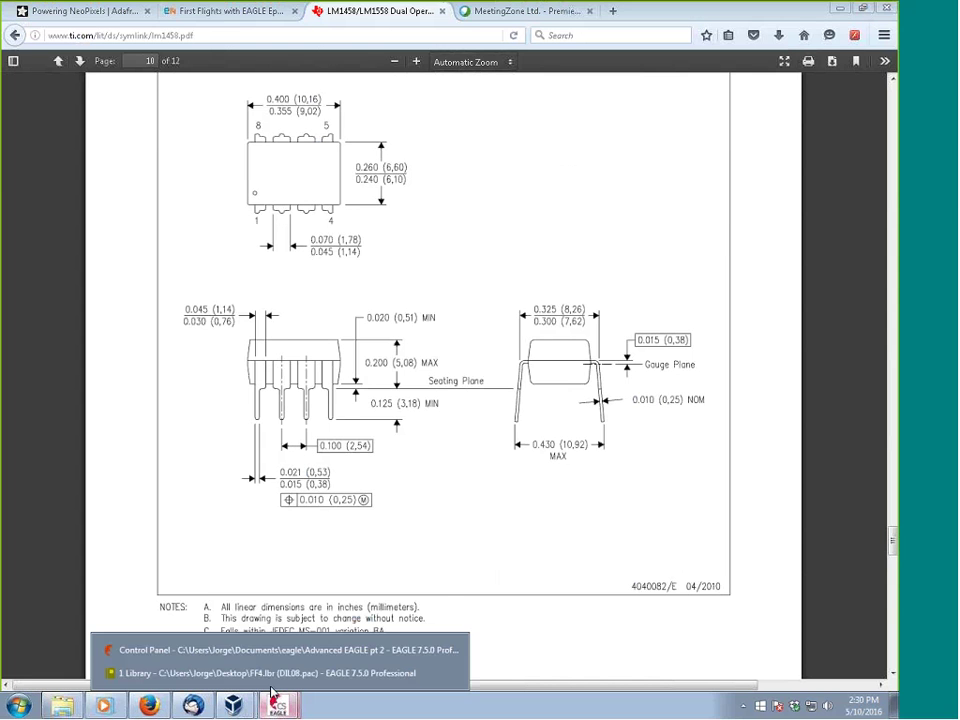
click(270, 672)
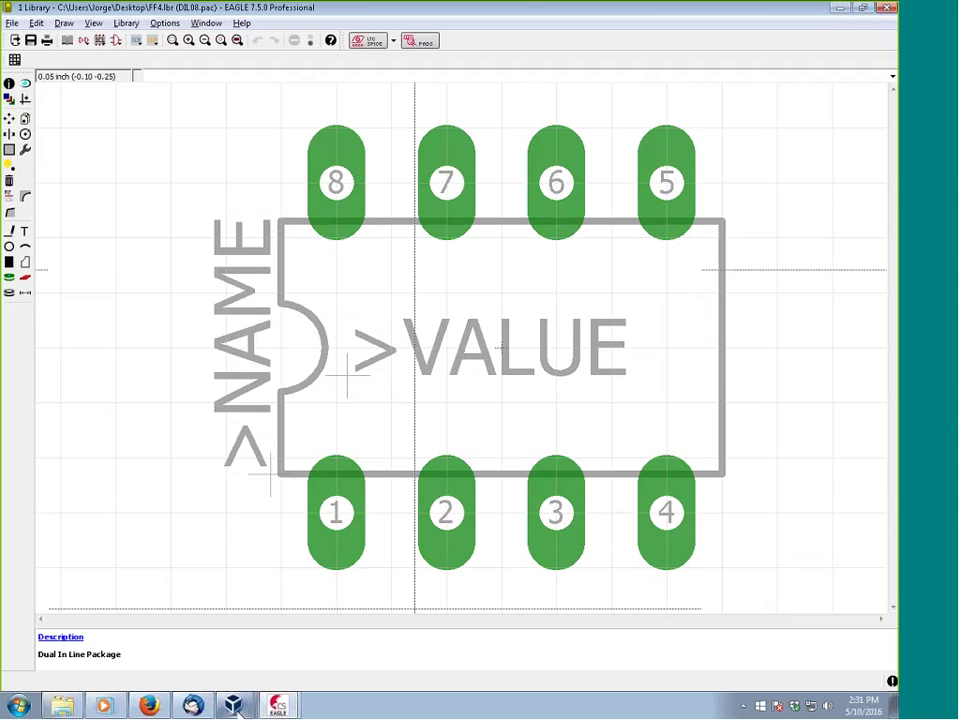
click(148, 706)
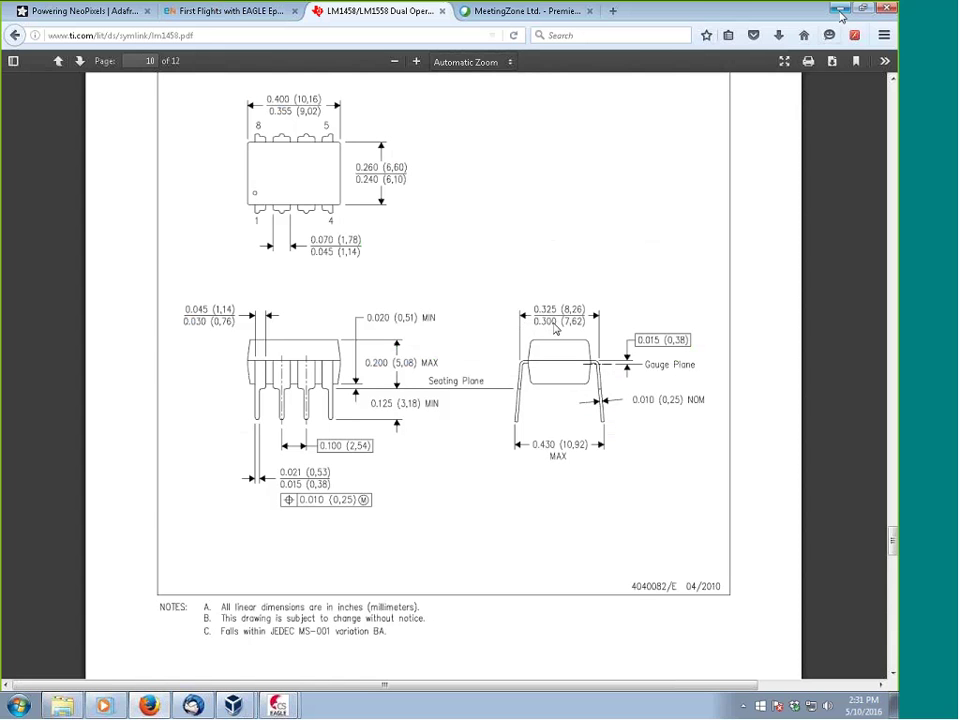
click(279, 706)
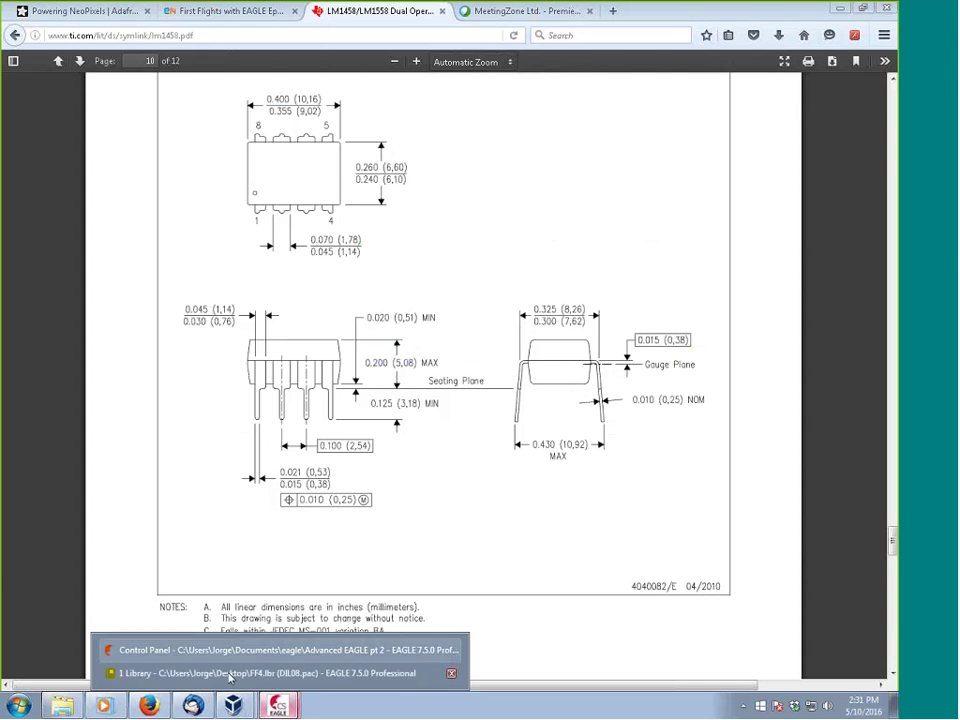
click(231, 680)
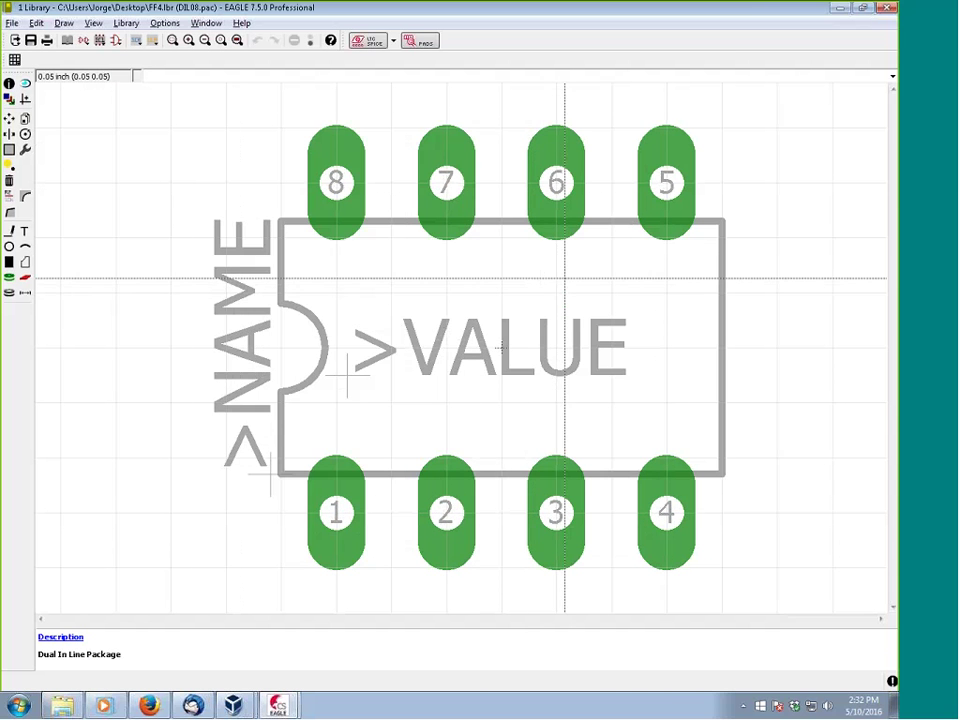
Choose the OPAMP symbol from the FF4 library's symbol list for editing
click(117, 41)
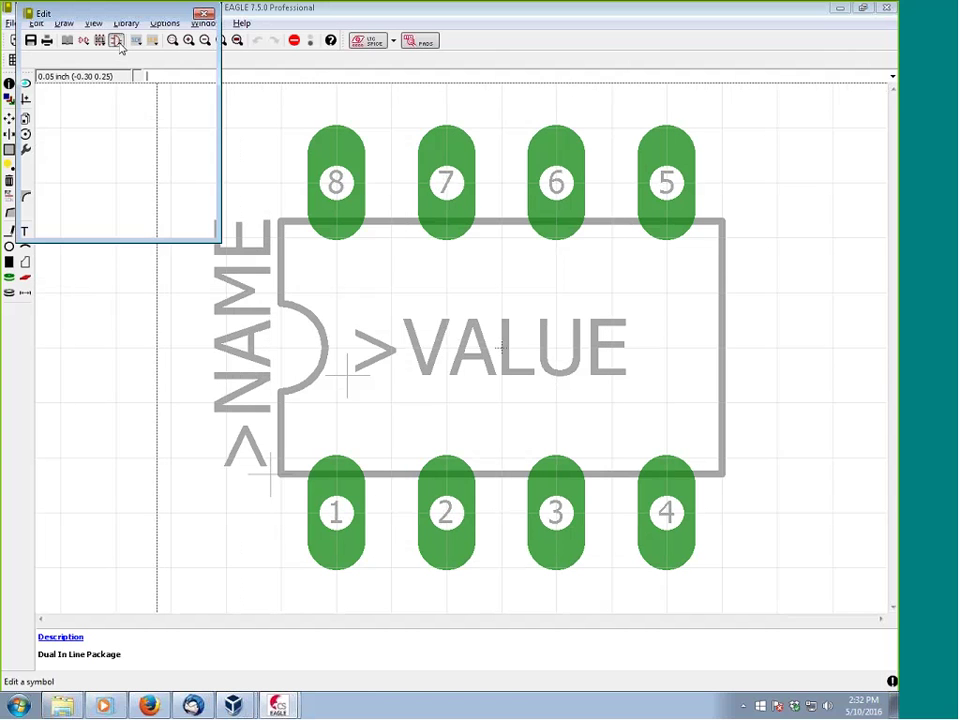
click(96, 66)
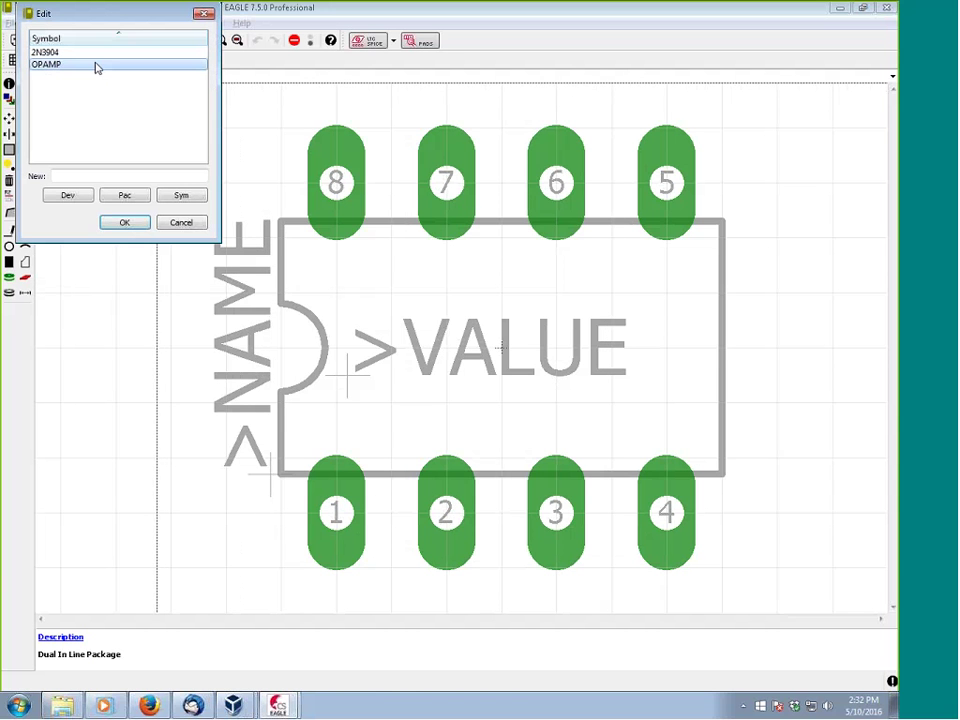
Switch to the LM1458 datasheet in Firefox and examine the connection diagram's pin assignments on page 1
click(149, 705)
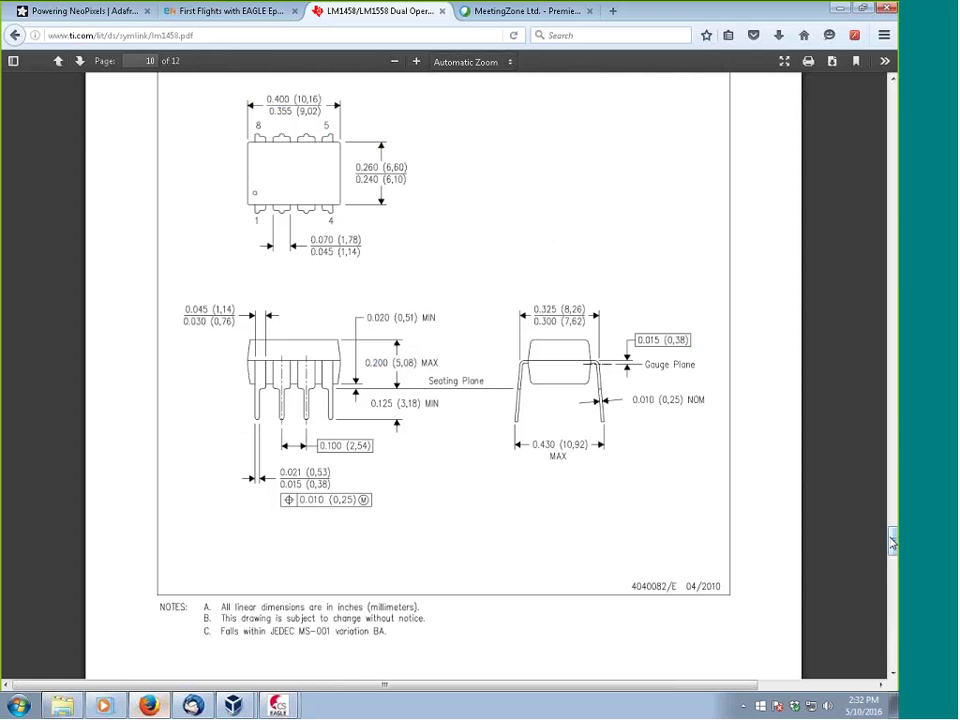
drag(893, 548, 893, 128)
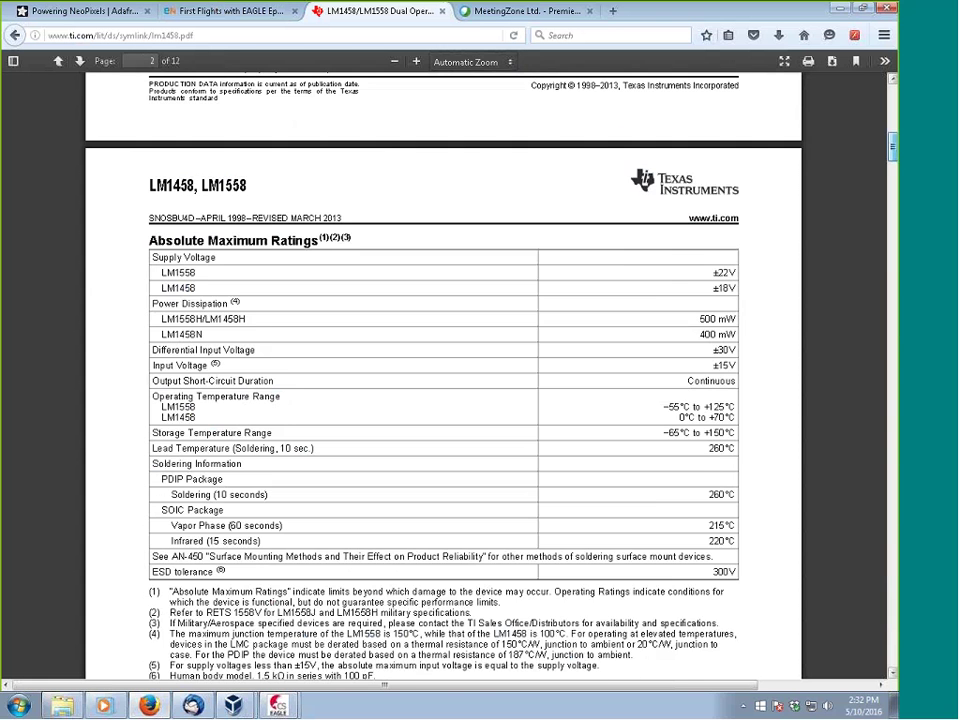
scroll(440, 370, up, 10)
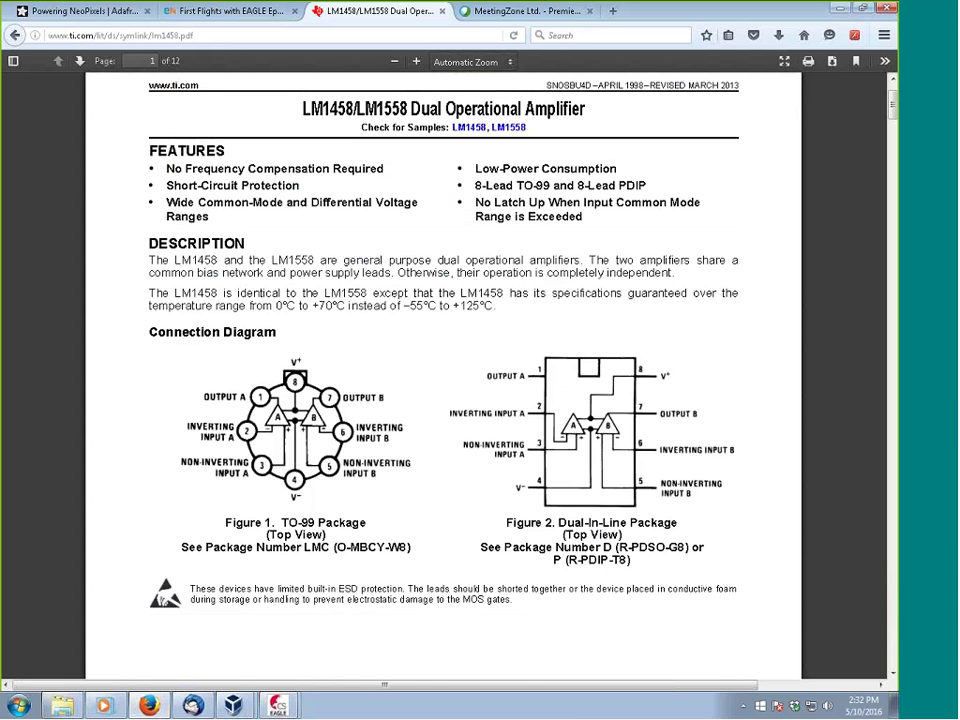
Switch back to EAGLE and create a new symbol named POWERP in the FF4 library
mouse_move(276, 709)
click(182, 675)
click(167, 176)
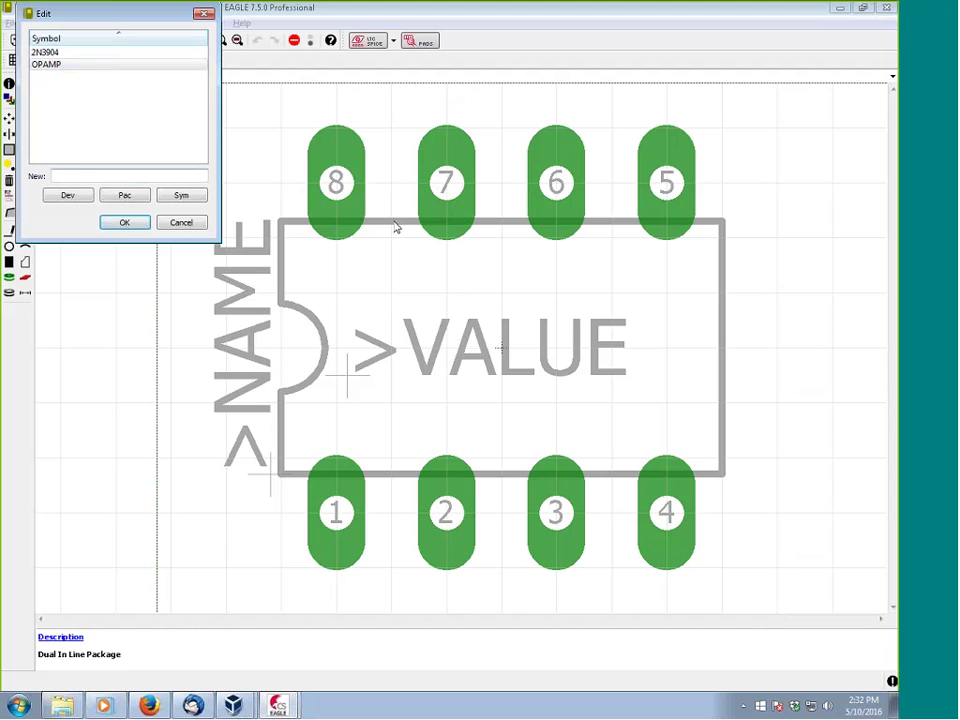
text(POWERP)
click(124, 223)
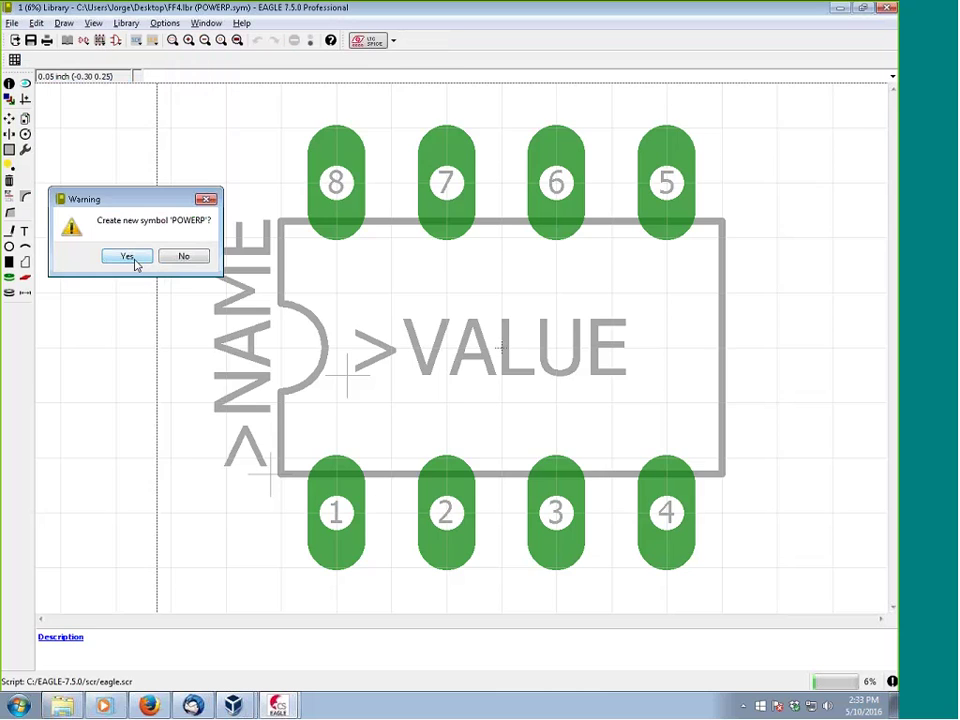
click(128, 258)
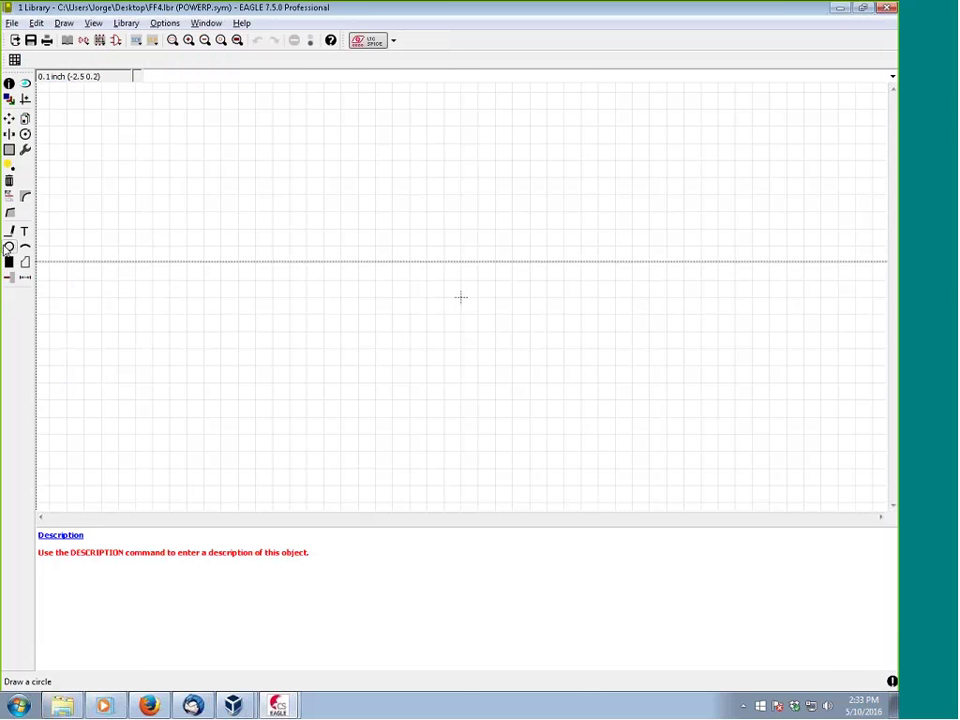
Place two vertical pins facing each other on the origin's vertical axis, at (0, 0.4) and (0, -0.4) inch
click(9, 277)
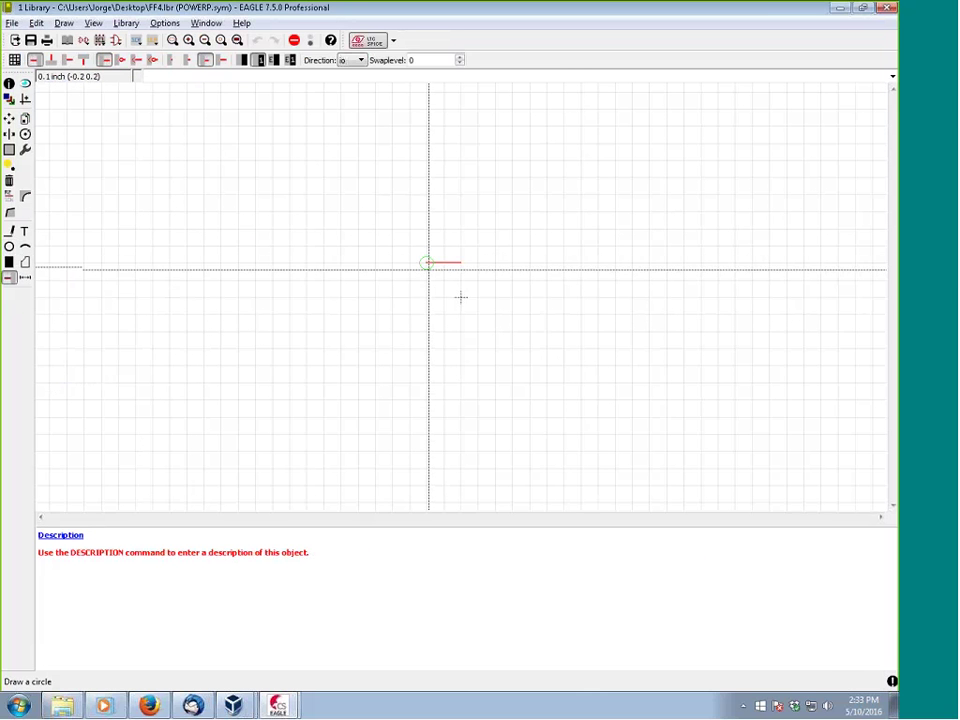
right_click(460, 297)
right_click(460, 297)
right_click(460, 297)
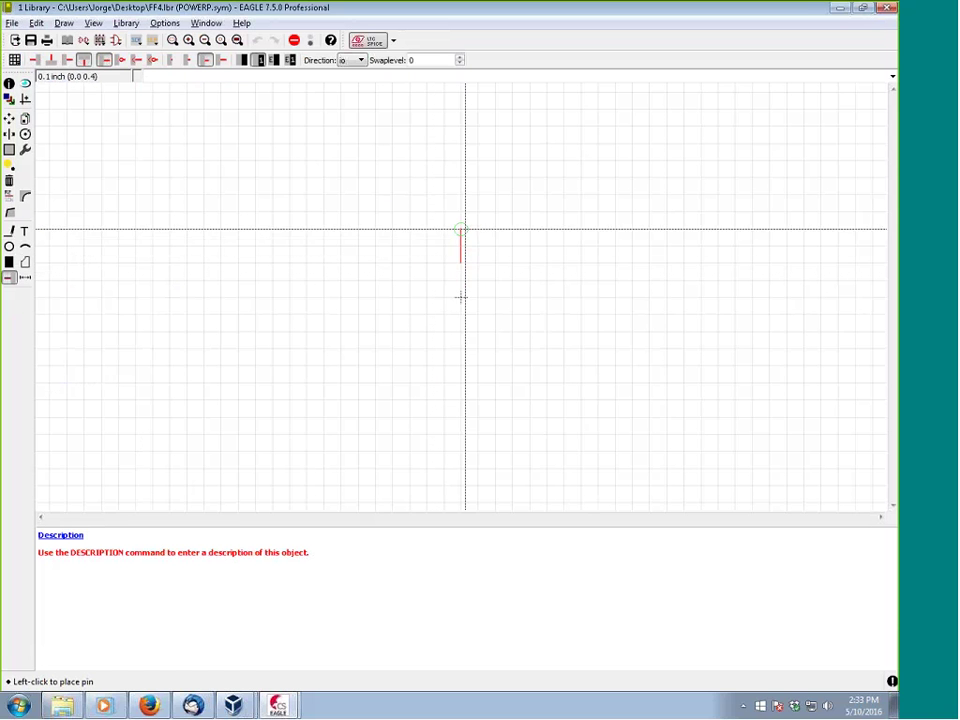
click(460, 297)
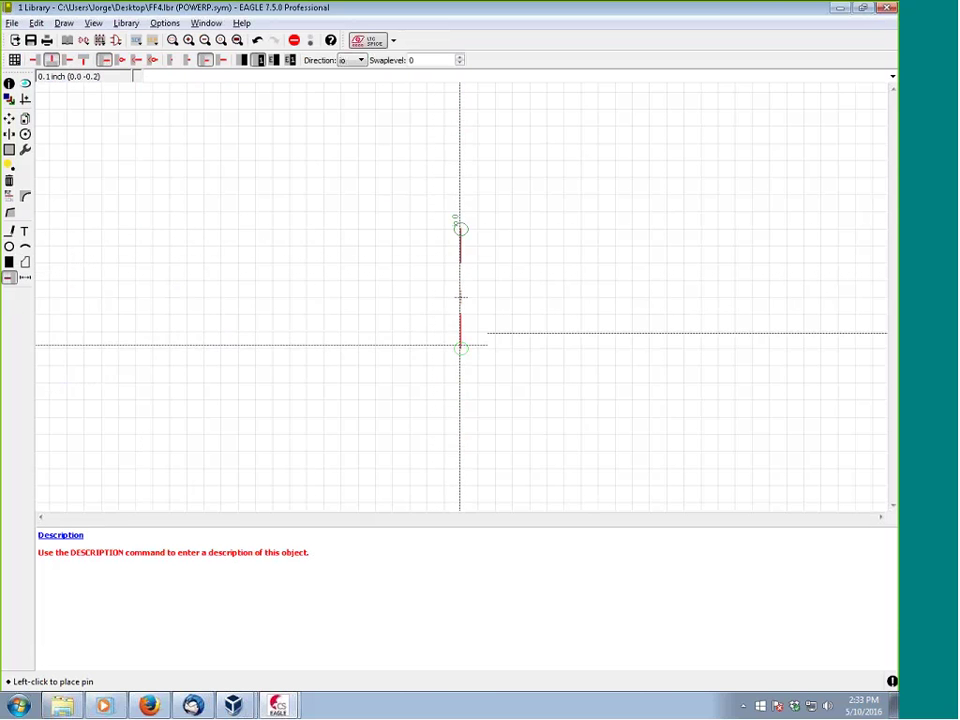
click(460, 377)
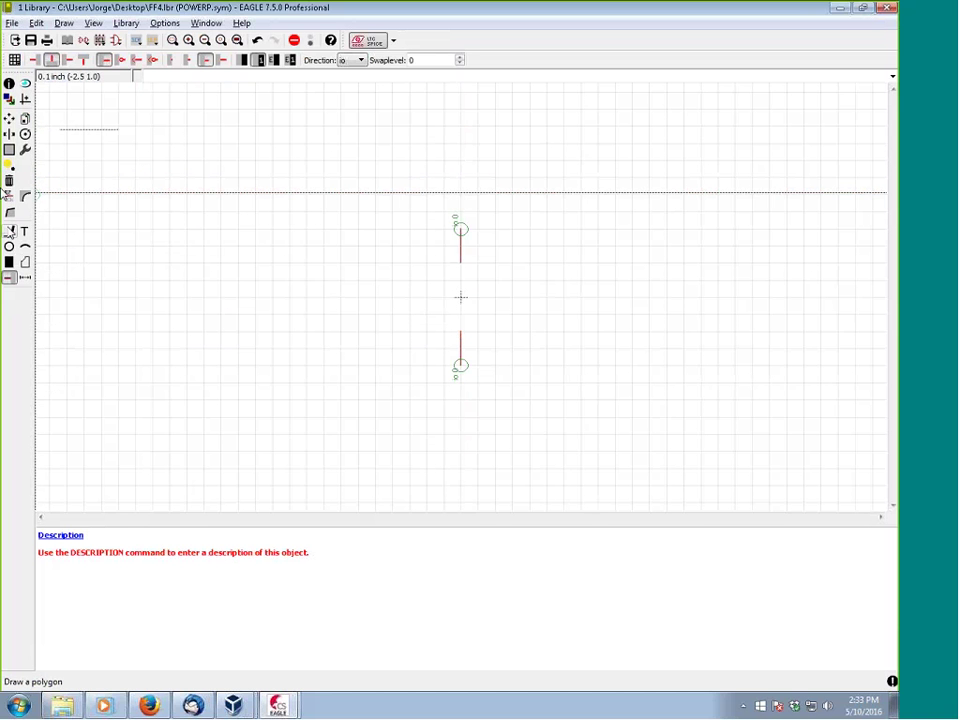
Name the upper pin +V and the lower pin -V
click(10, 195)
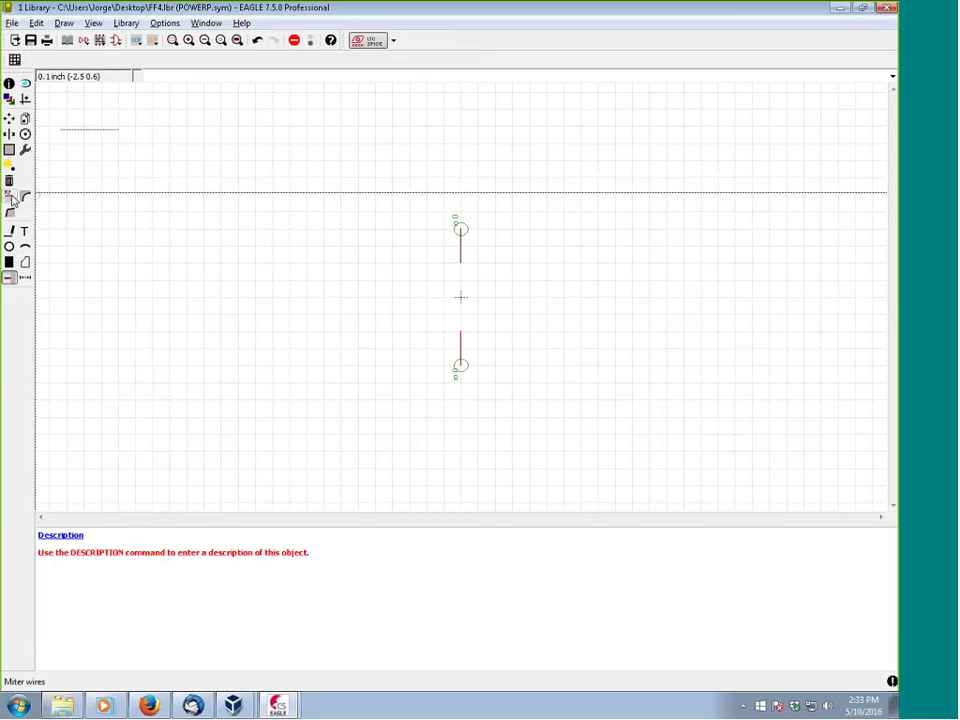
click(460, 230)
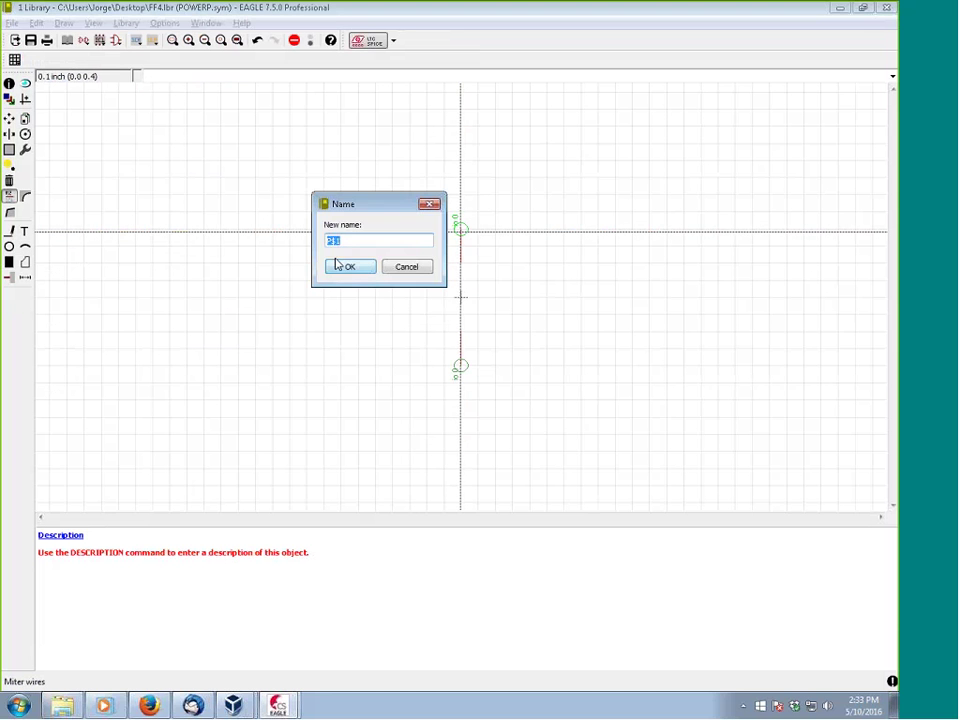
text(+)
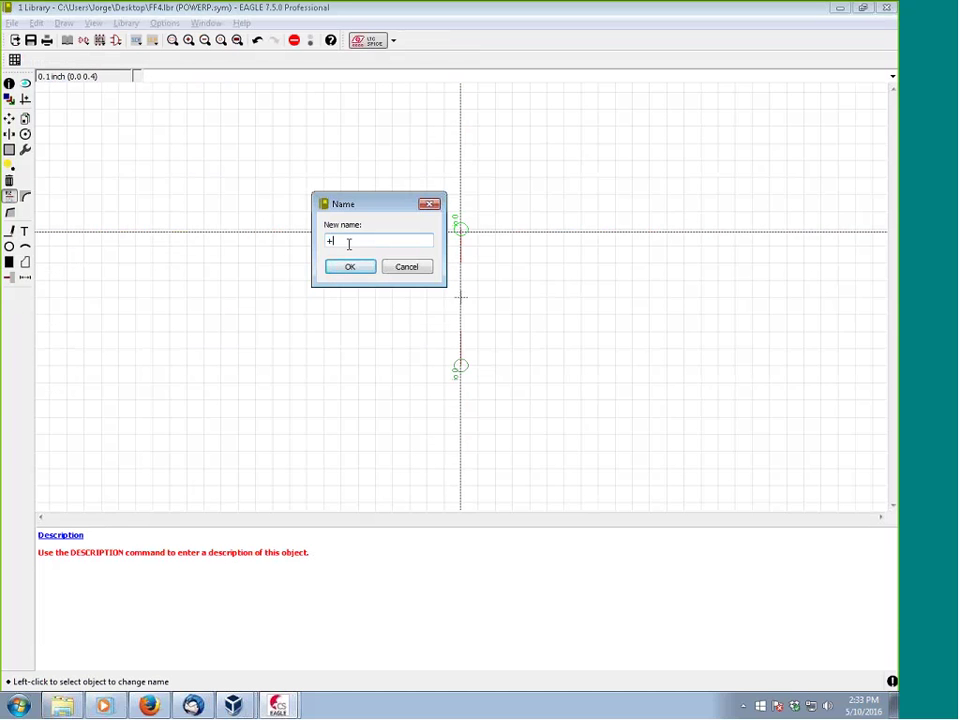
key(Return)
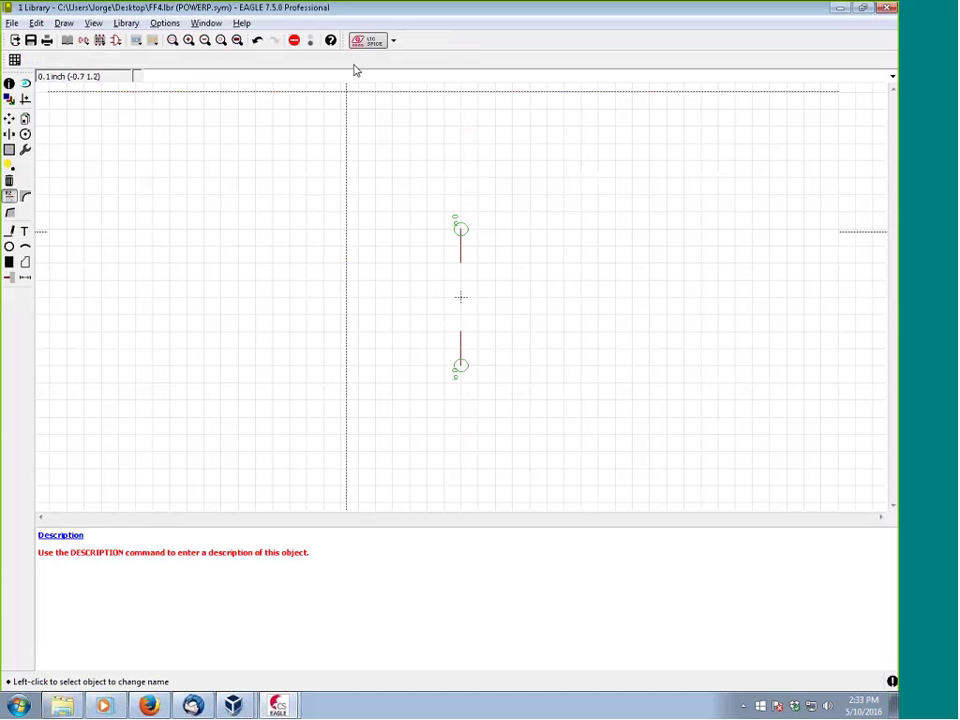
click(460, 366)
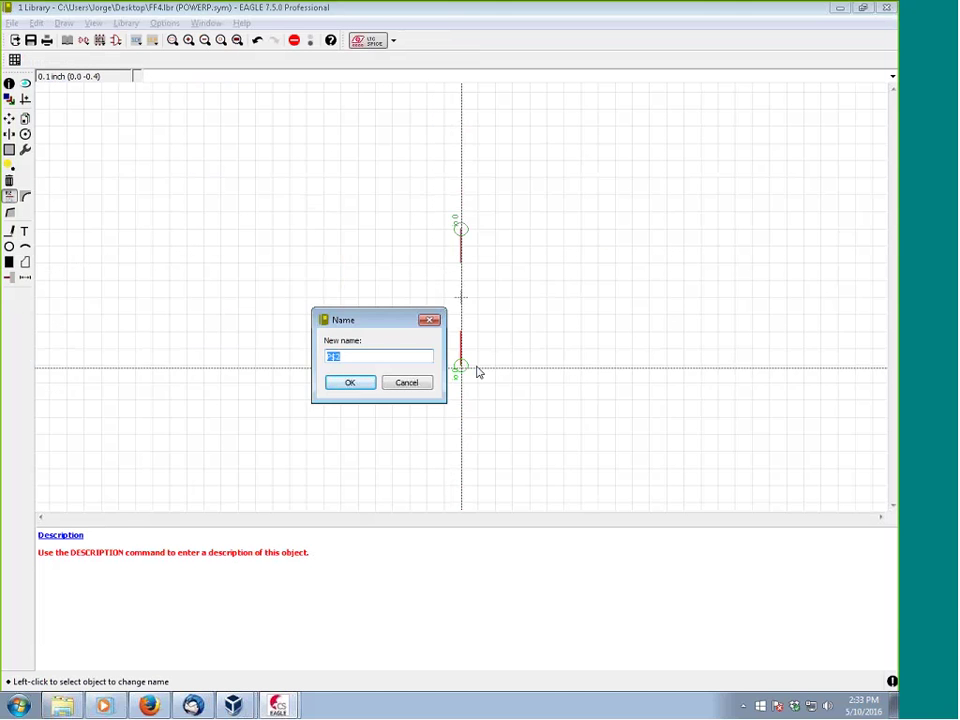
key(Return)
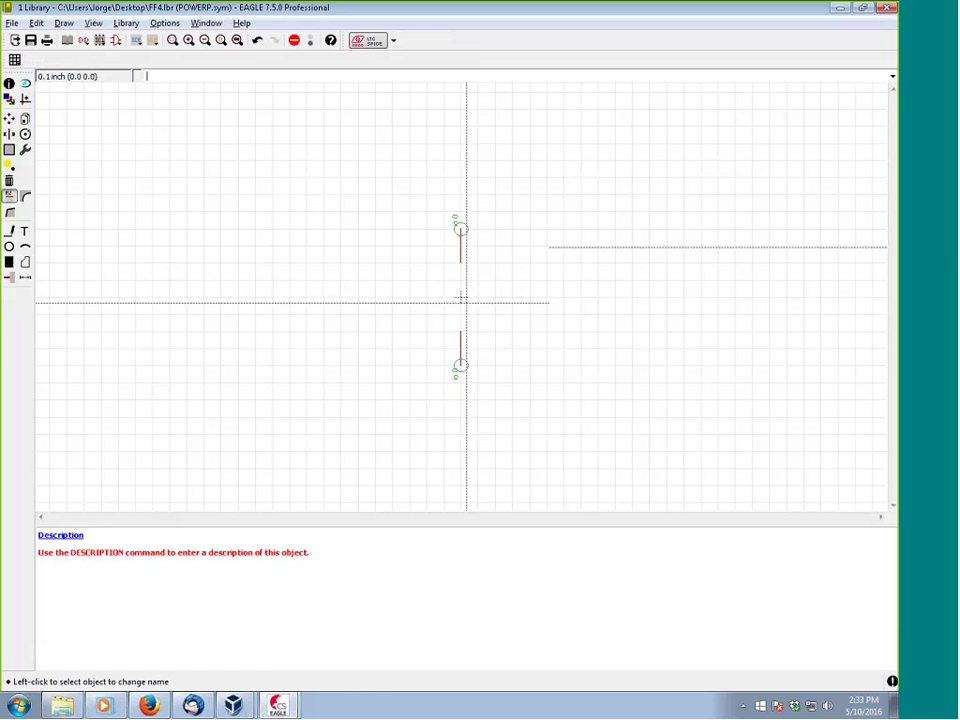
Change the direction of the +V and -V pins to pwr
scroll(473, 237, up, 2)
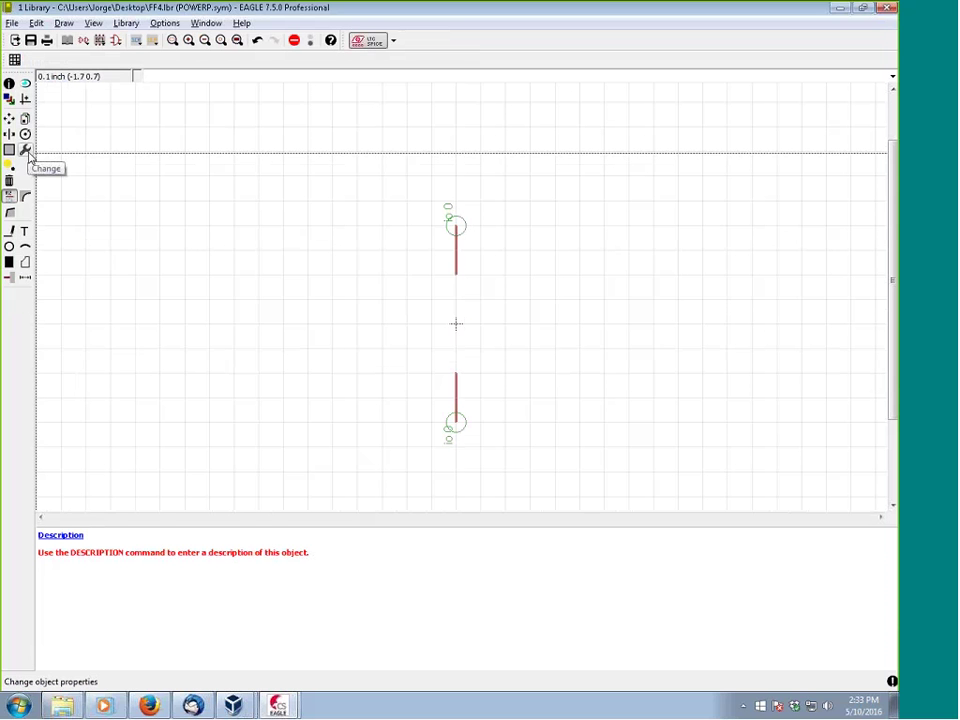
click(27, 152)
mouse_move(76, 163)
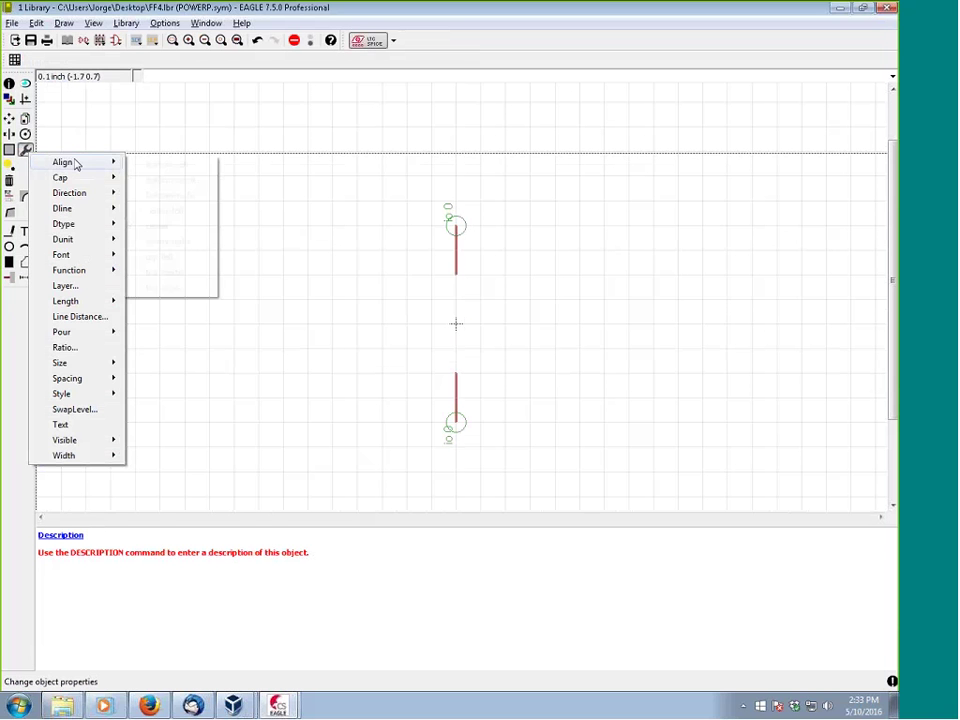
mouse_move(79, 195)
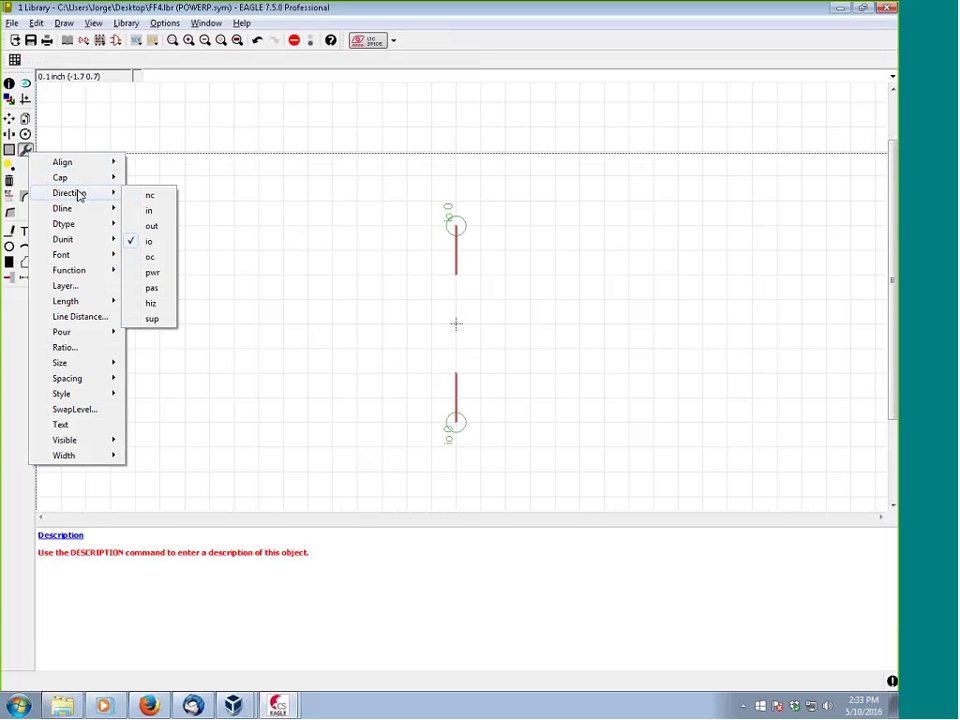
click(161, 278)
click(456, 226)
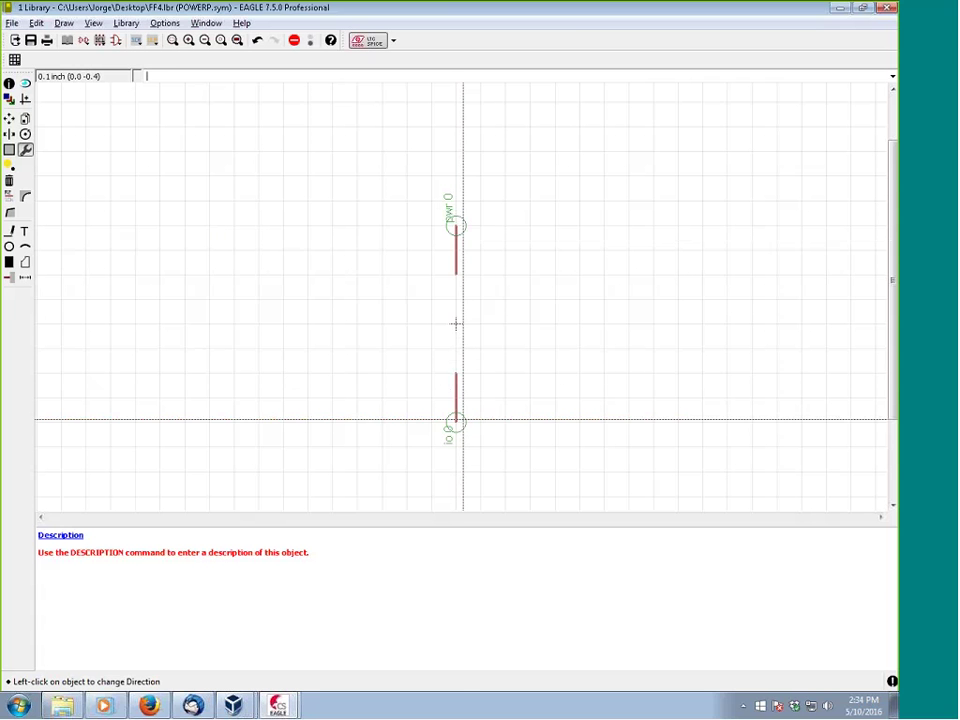
click(457, 422)
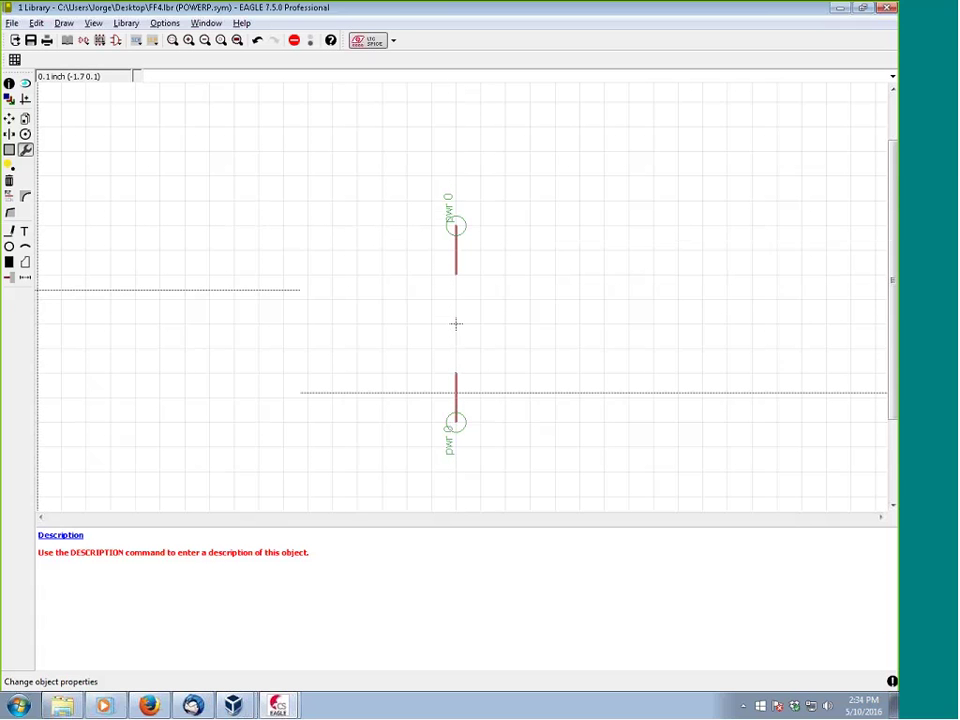
Set the Visible property to both on the +V and -V pins
click(29, 152)
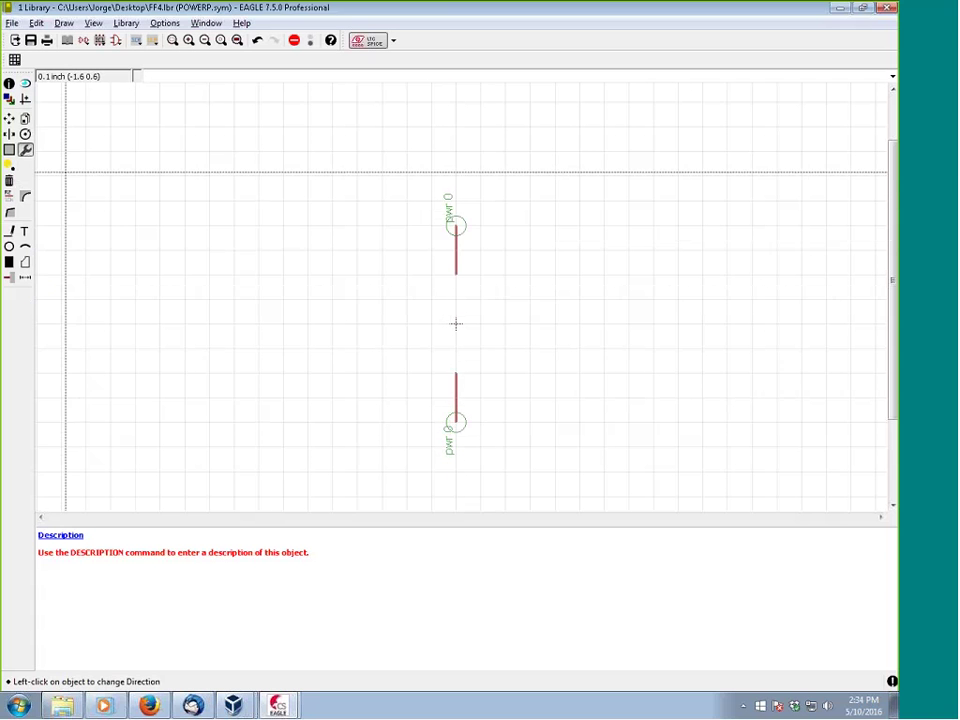
click(26, 151)
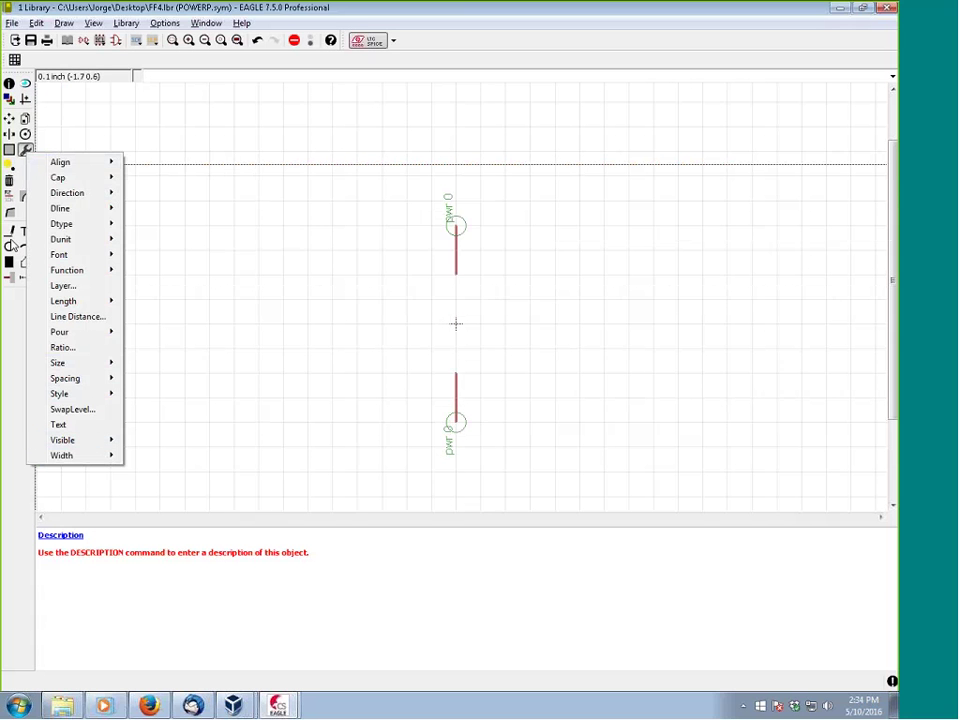
mouse_move(120, 441)
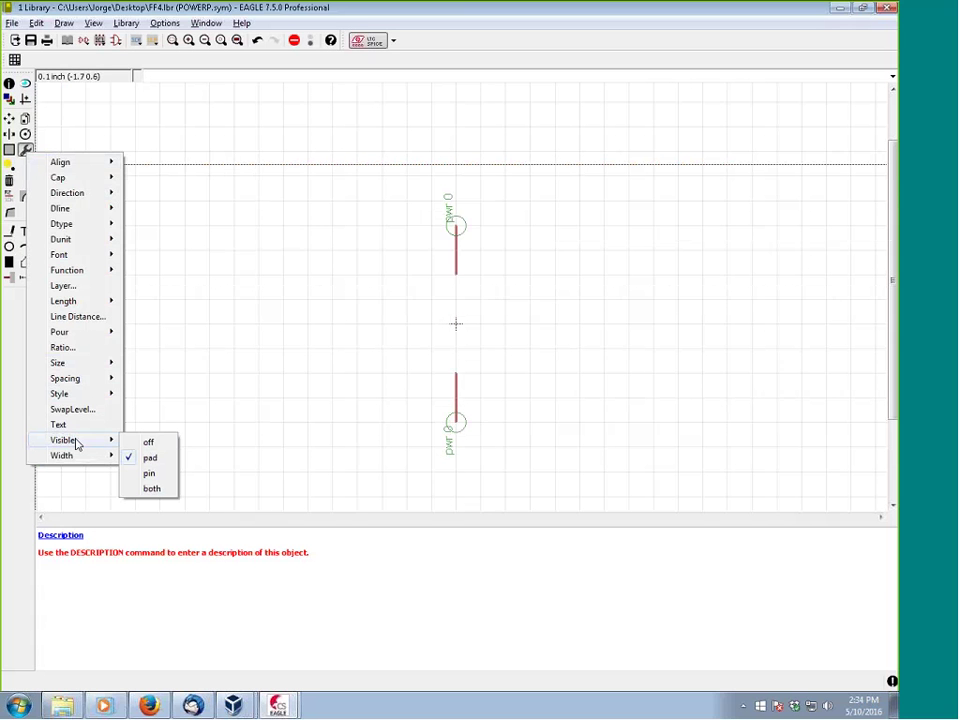
click(152, 489)
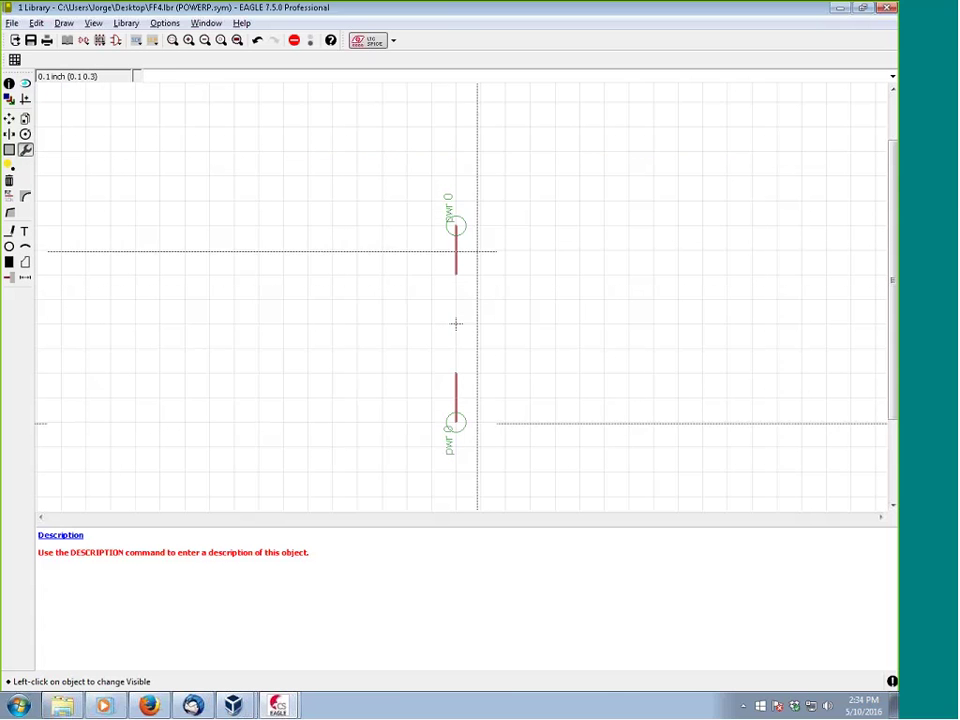
click(456, 221)
click(455, 405)
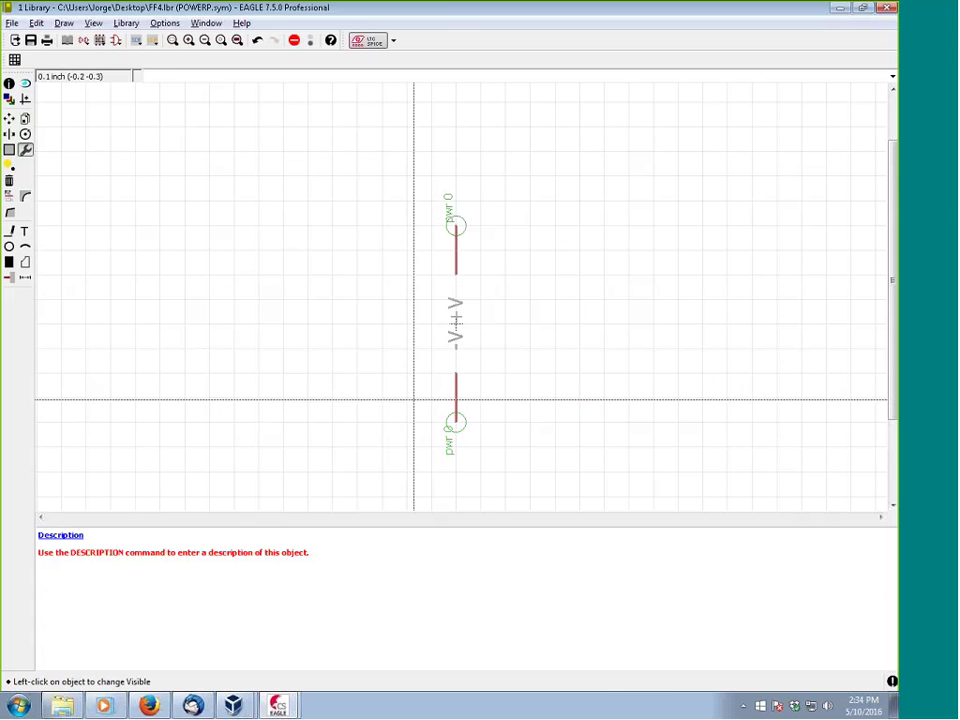
Run the user language program that adds the >NAME and >VALUE placeholder texts to the POWERP symbol
scroll(439, 330, up, 2)
scroll(439, 328, up, 3)
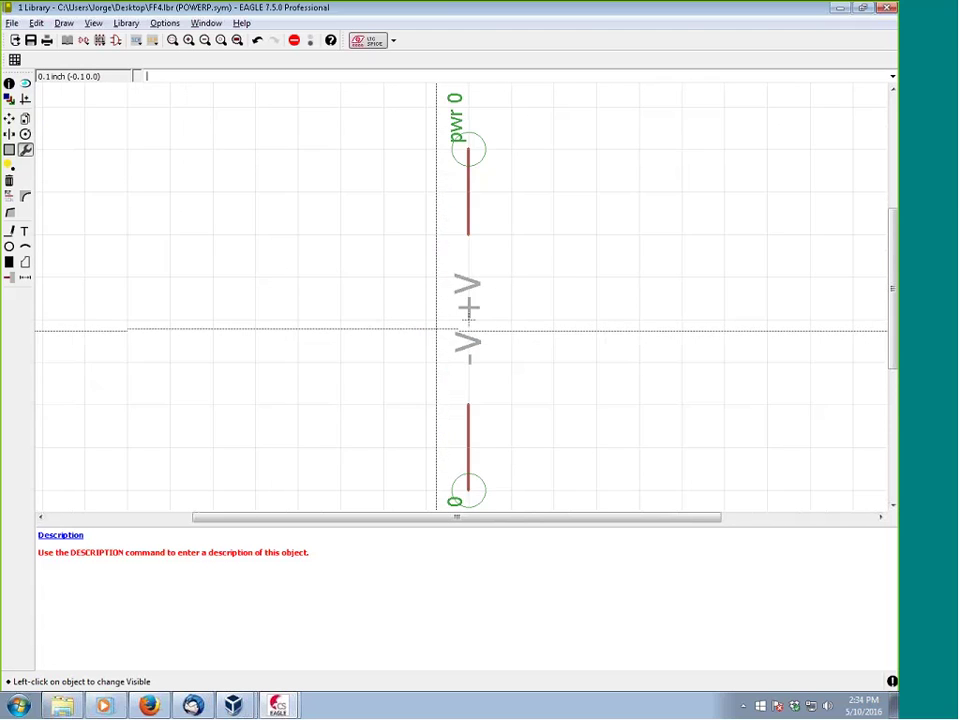
scroll(439, 328, down, 4)
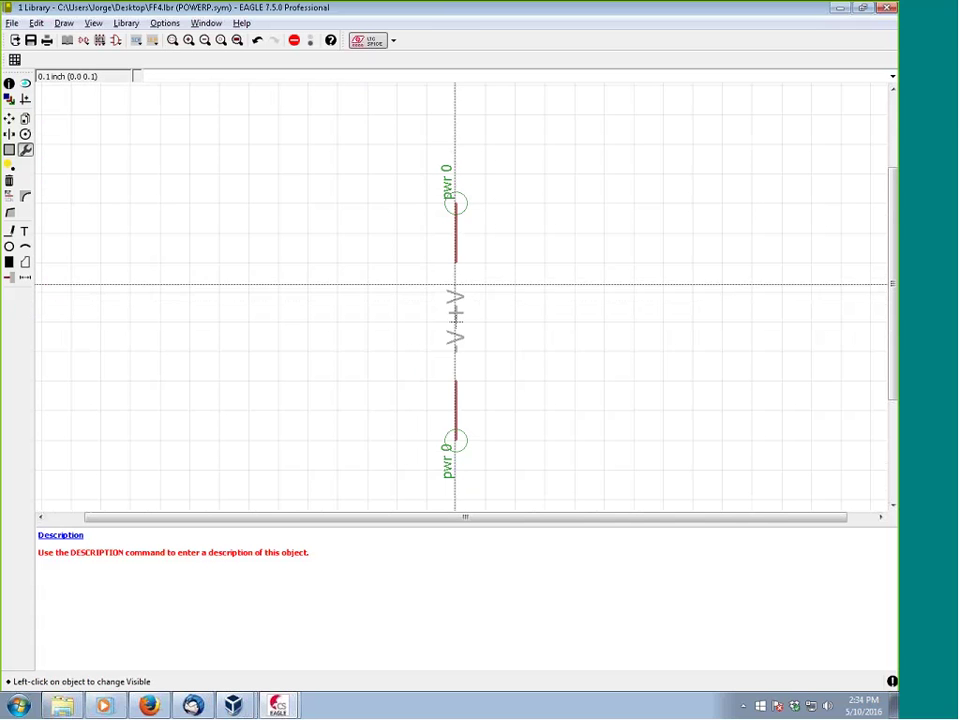
click(115, 40)
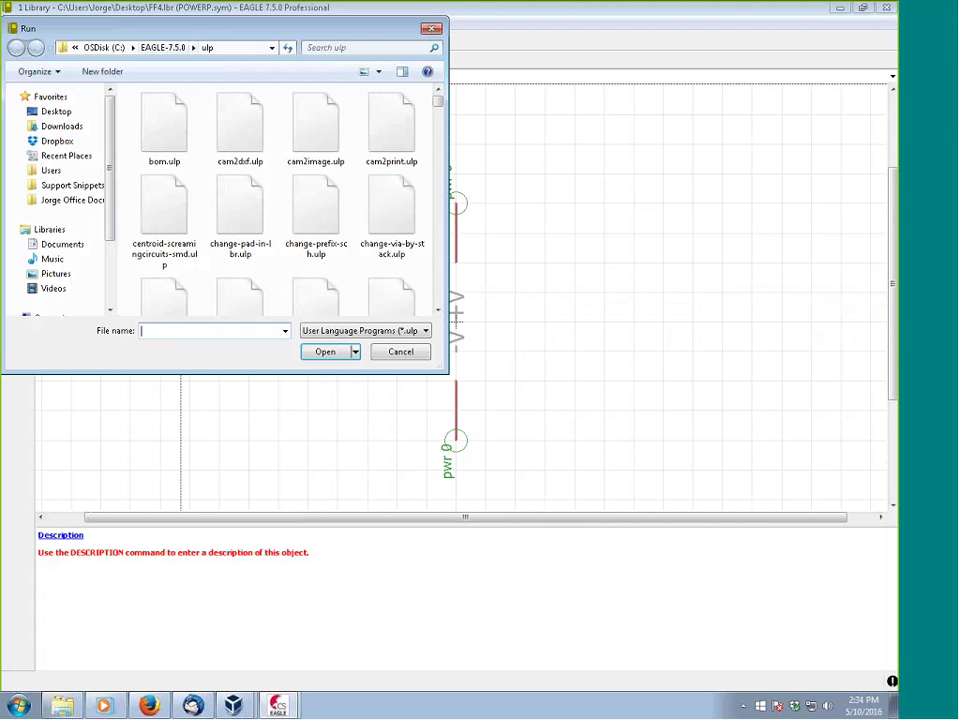
click(233, 224)
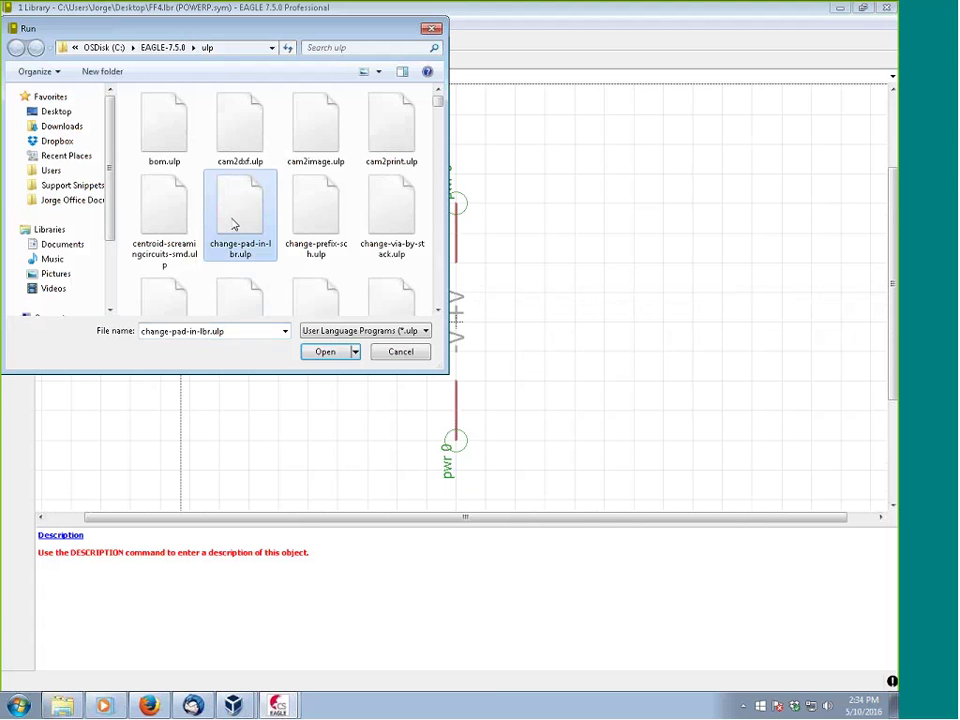
key(s)
double_click(328, 129)
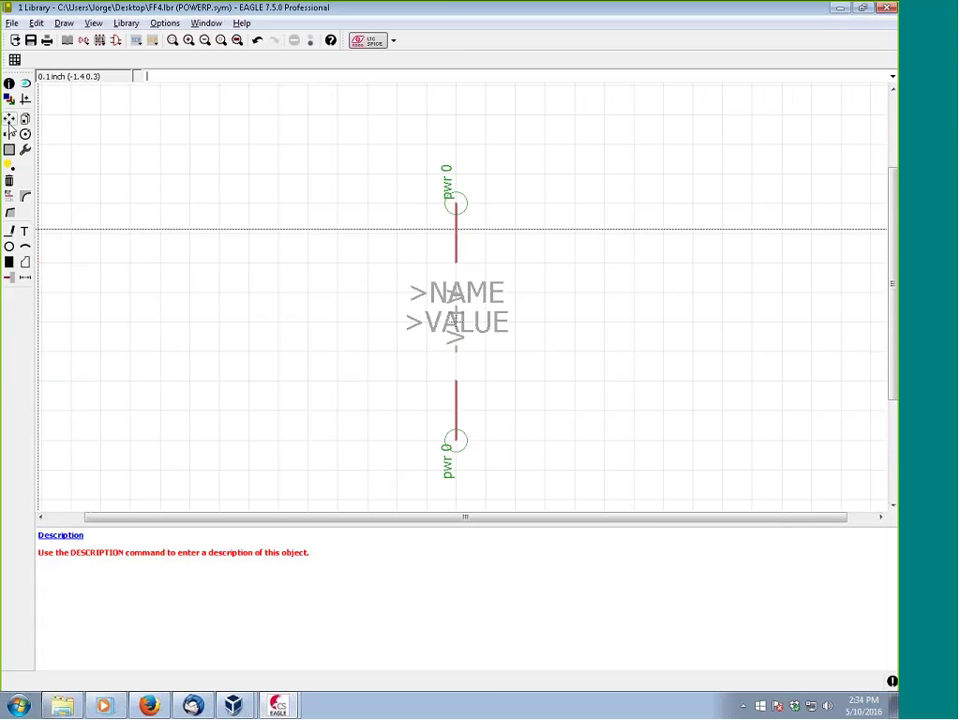
Move the >NAME text to (0.3, 0.2) and the >VALUE text to (0.3, 0.1) inch, beside the pins
key(F7)
click(410, 296)
click(499, 265)
click(446, 321)
click(500, 302)
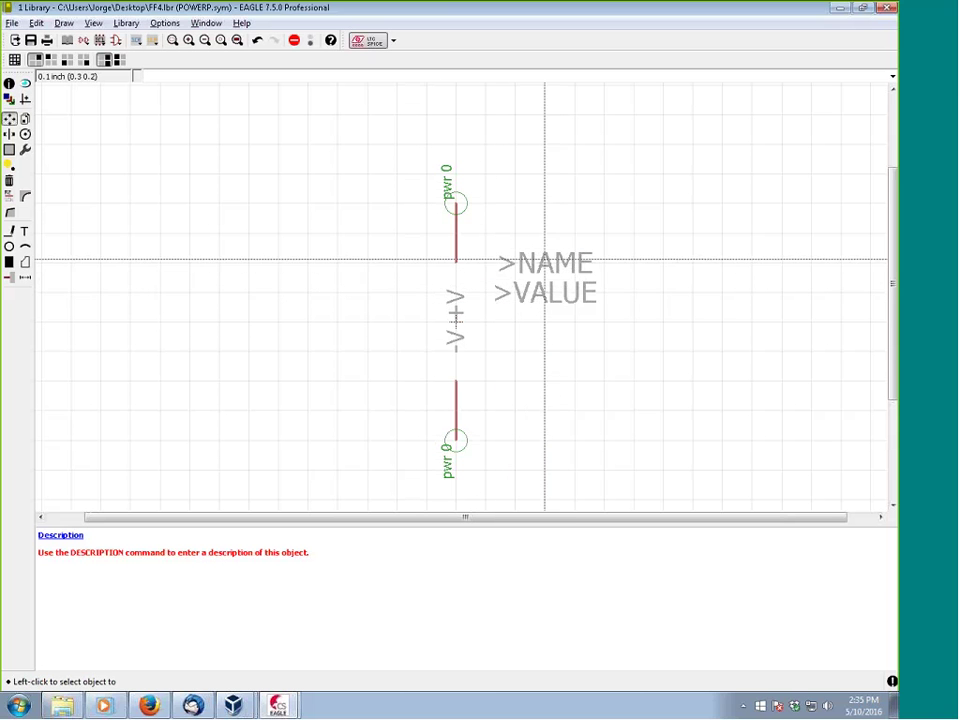
Change the alignment of the >NAME and >VALUE texts to bottom-left
scroll(545, 278, up, 3)
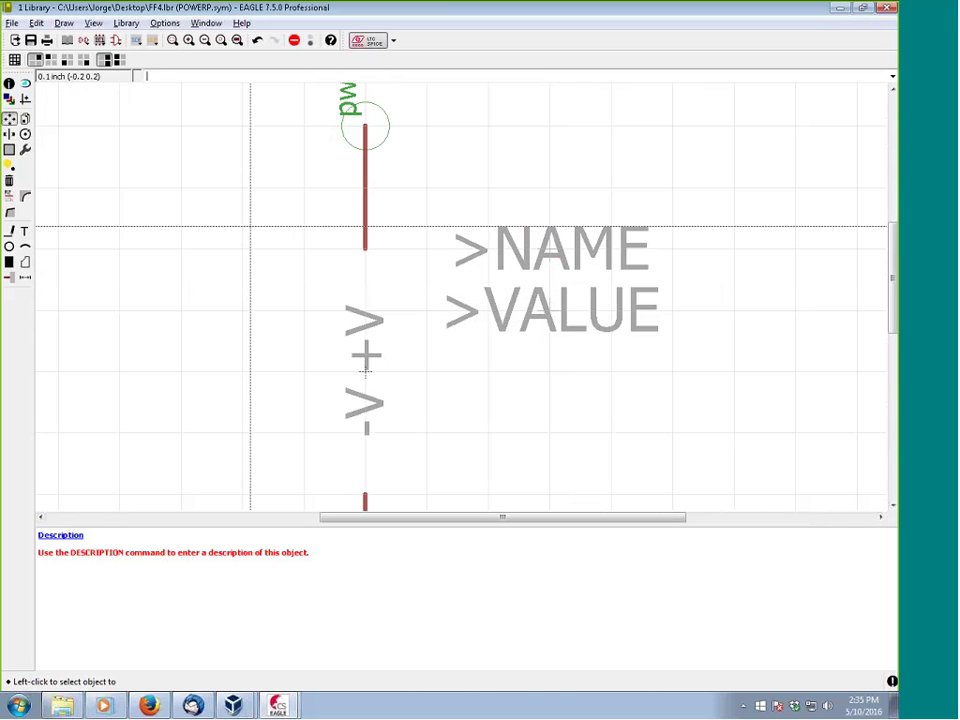
click(25, 152)
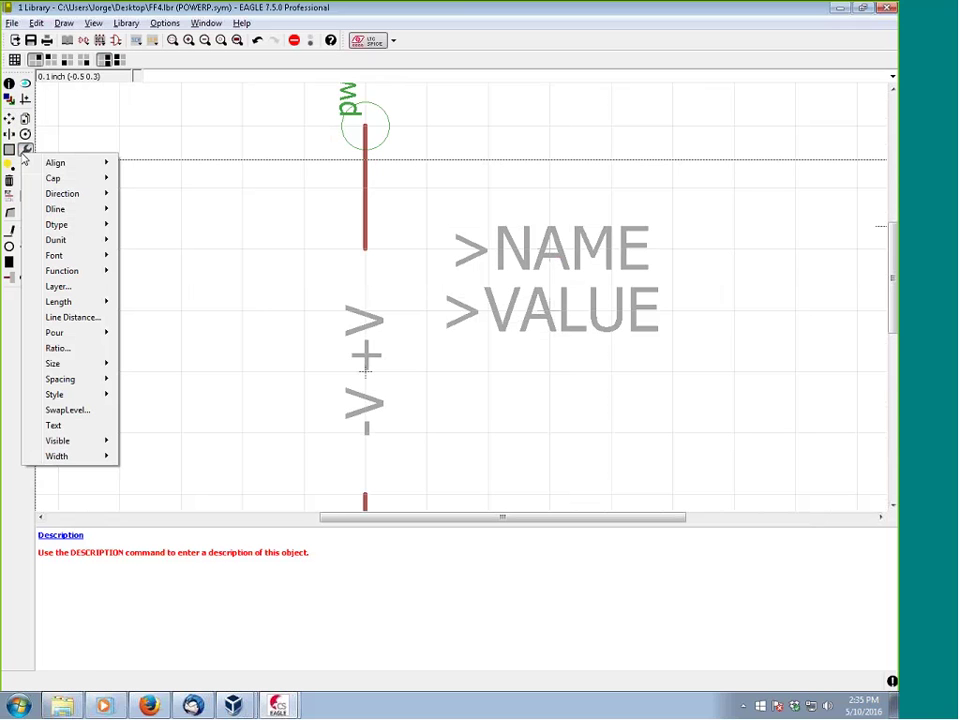
mouse_move(65, 168)
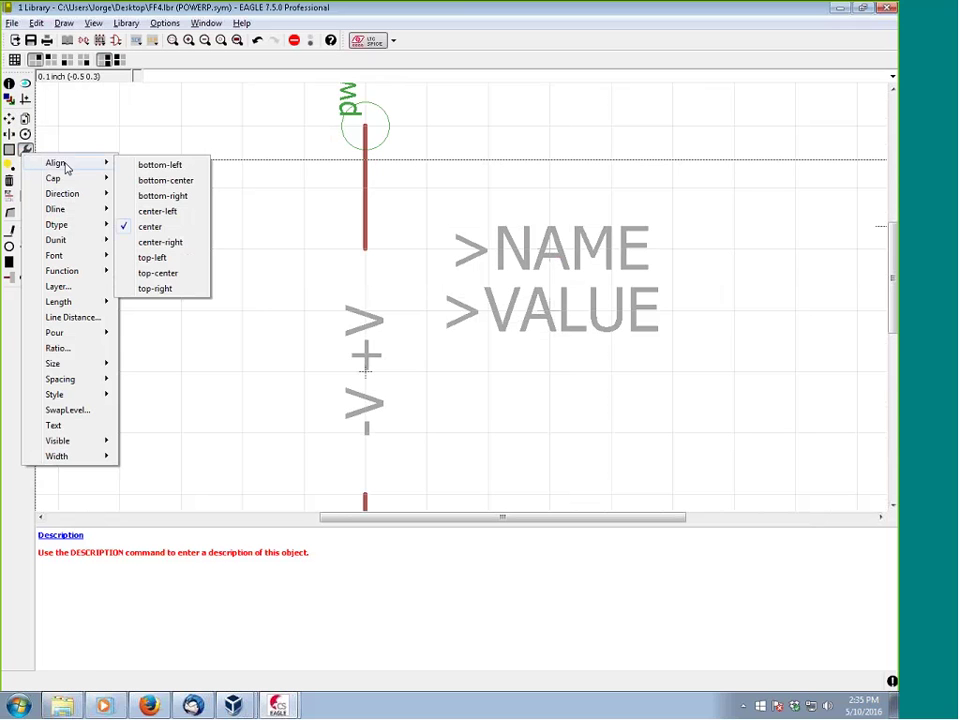
click(187, 171)
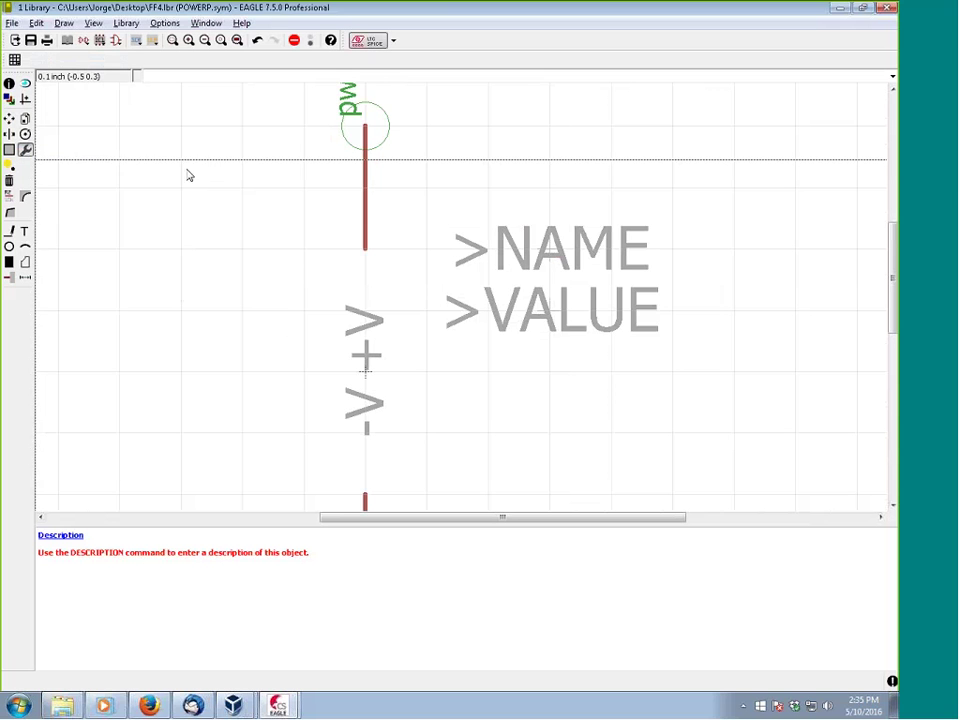
click(540, 248)
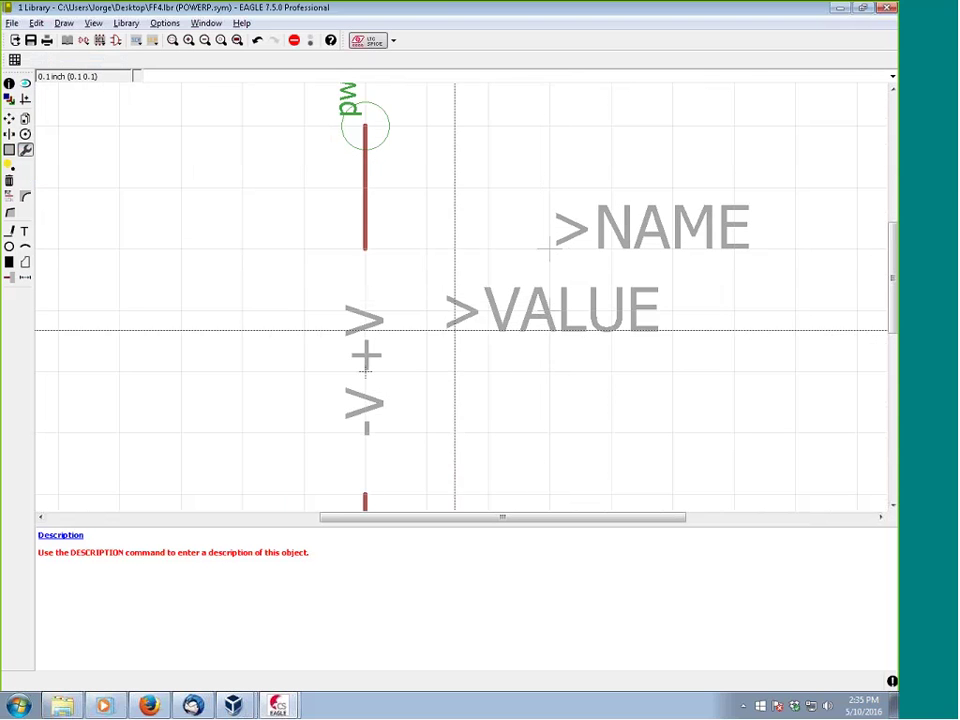
click(549, 311)
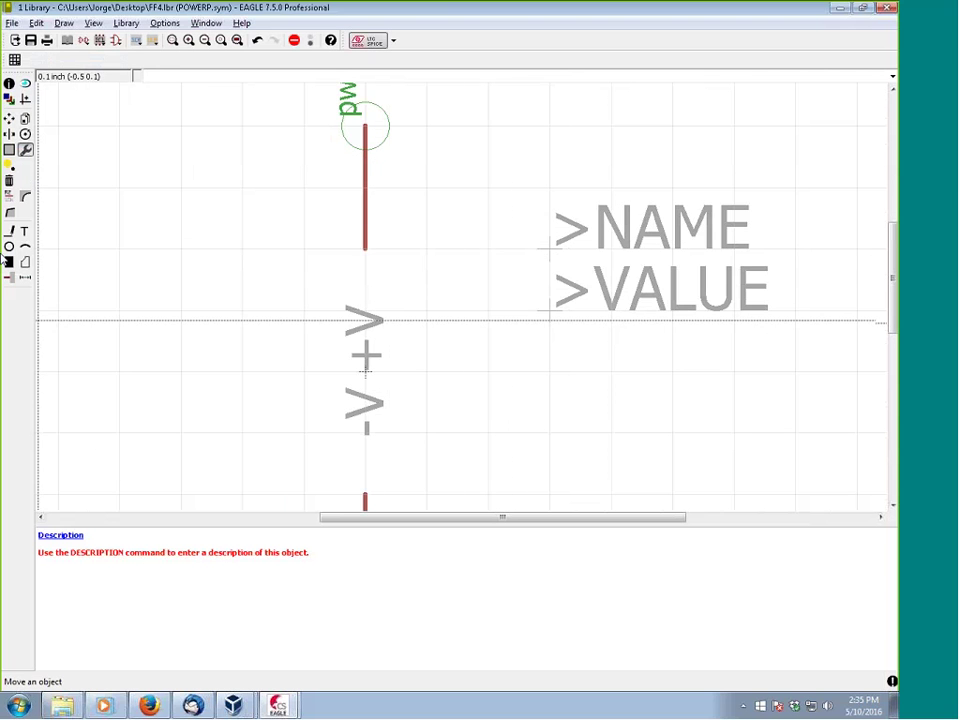
Move the >NAME text to (0.2, 0.1) and the >VALUE text to (0.2, 0.0) inch, closer to the power pins
click(9, 118)
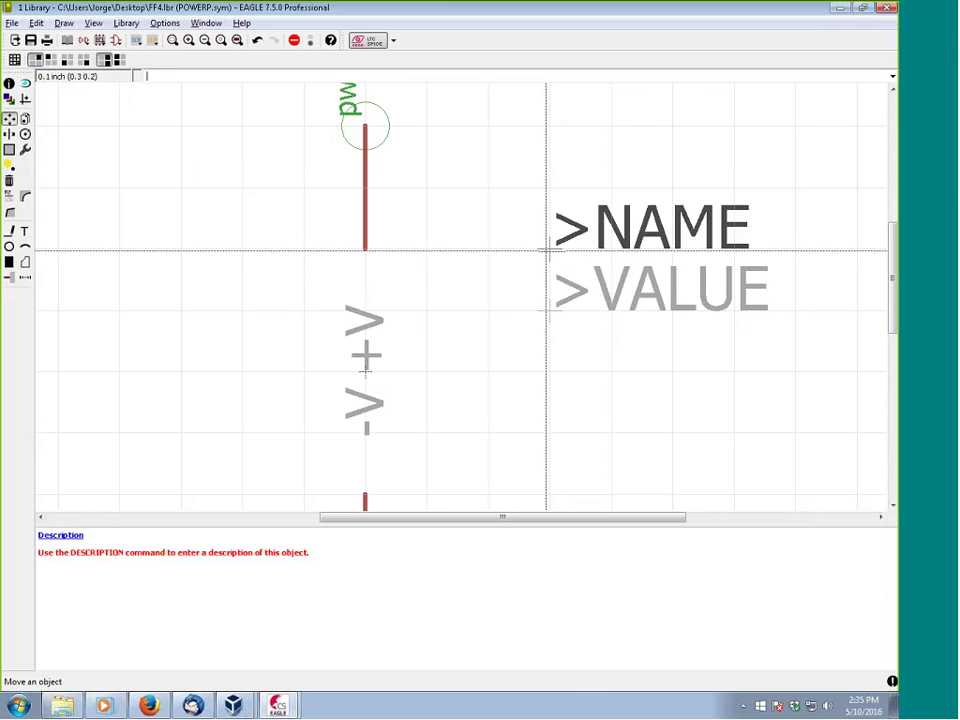
drag(556, 252, 471, 313)
click(550, 304)
click(490, 325)
scroll(300, 345, down, 2)
scroll(257, 347, up, 1)
scroll(316, 353, down, 1)
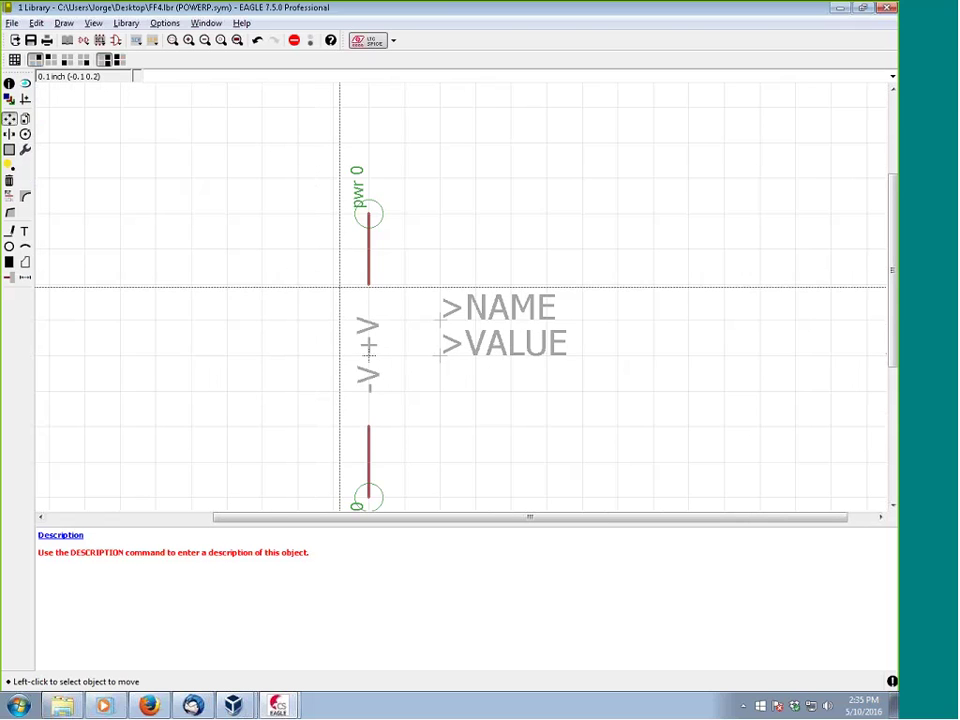
scroll(300, 300, down, 1)
middle_drag(385, 338, 414, 289)
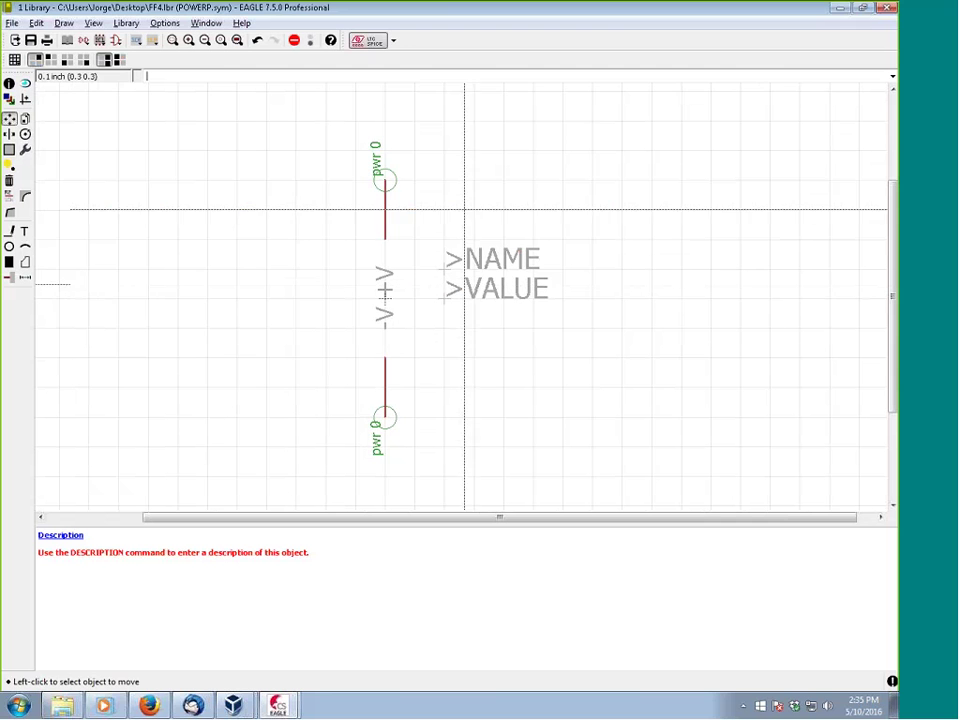
click(115, 42)
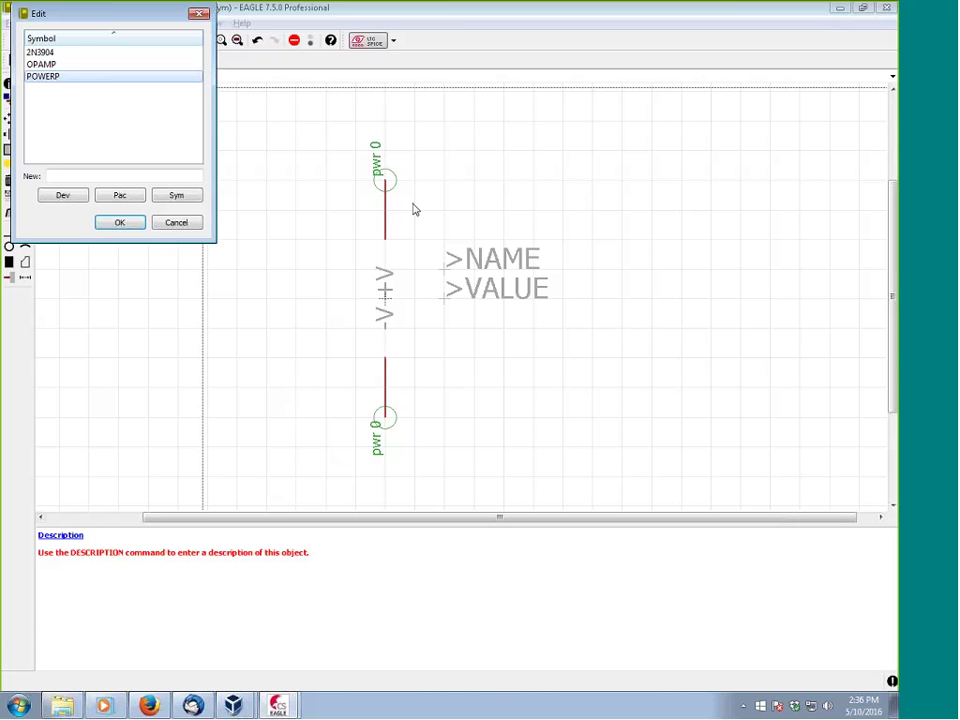
click(128, 224)
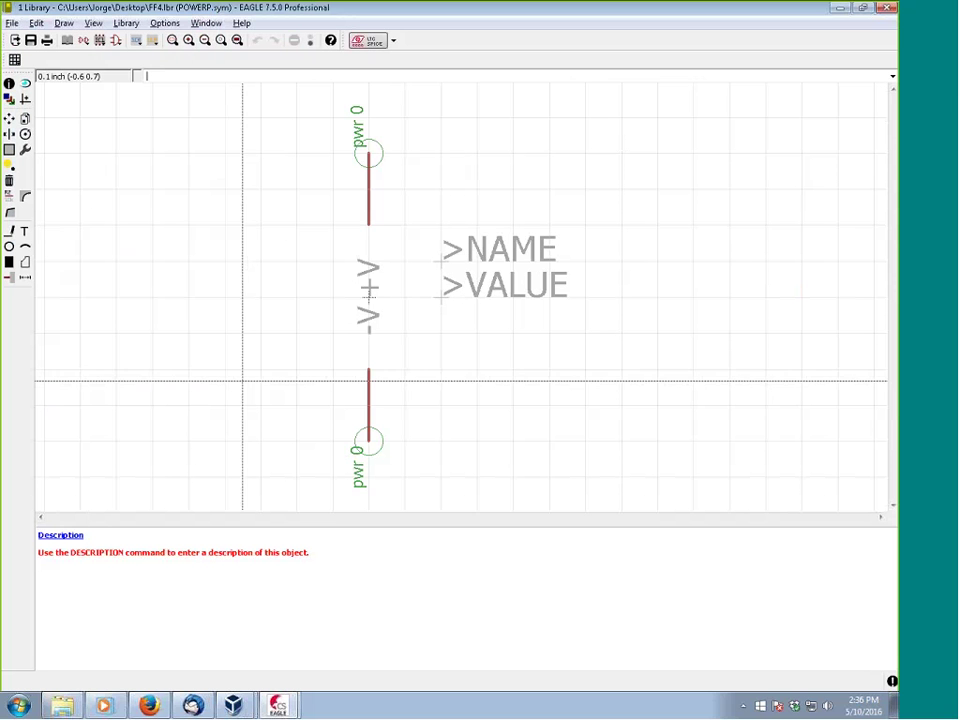
Create a new device named LM1458 in the library
click(84, 41)
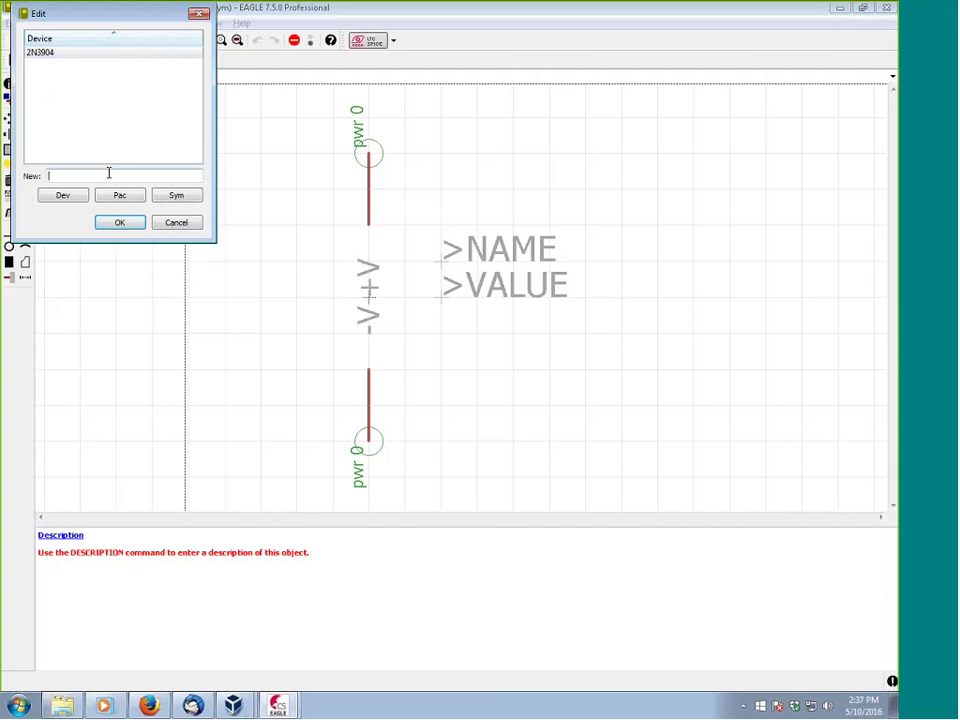
text(LM1458)
key(Return)
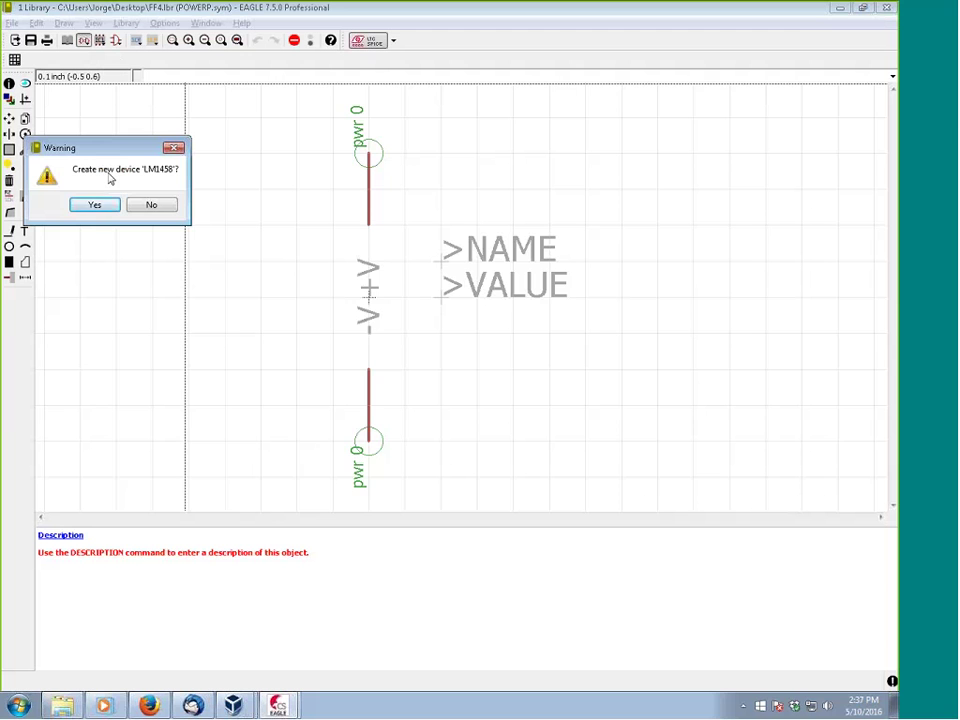
key(Return)
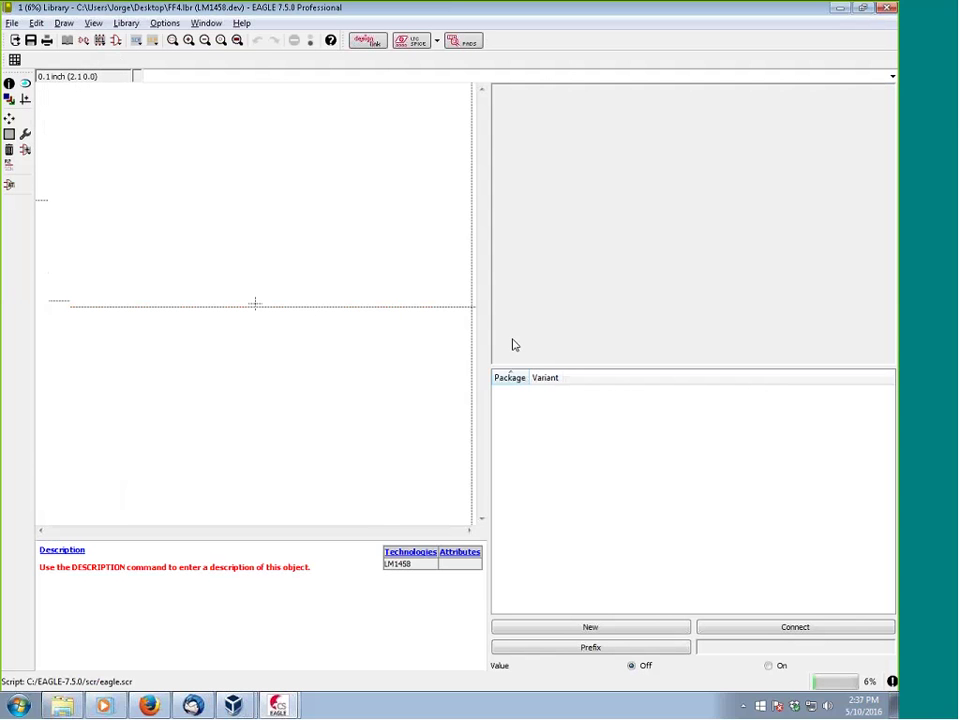
Resize the device editor's areas so the symbol drawing area shrinks and the package and description areas get more room
drag(489, 403, 467, 362)
drag(285, 535, 288, 468)
scroll(244, 268, down, 5)
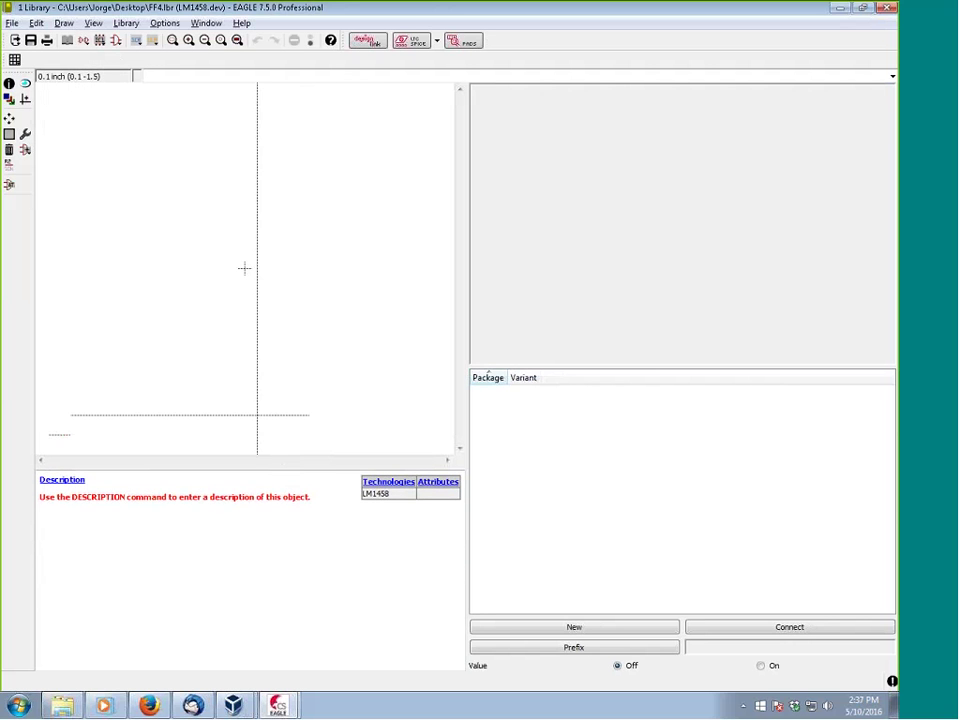
scroll(244, 268, up, 5)
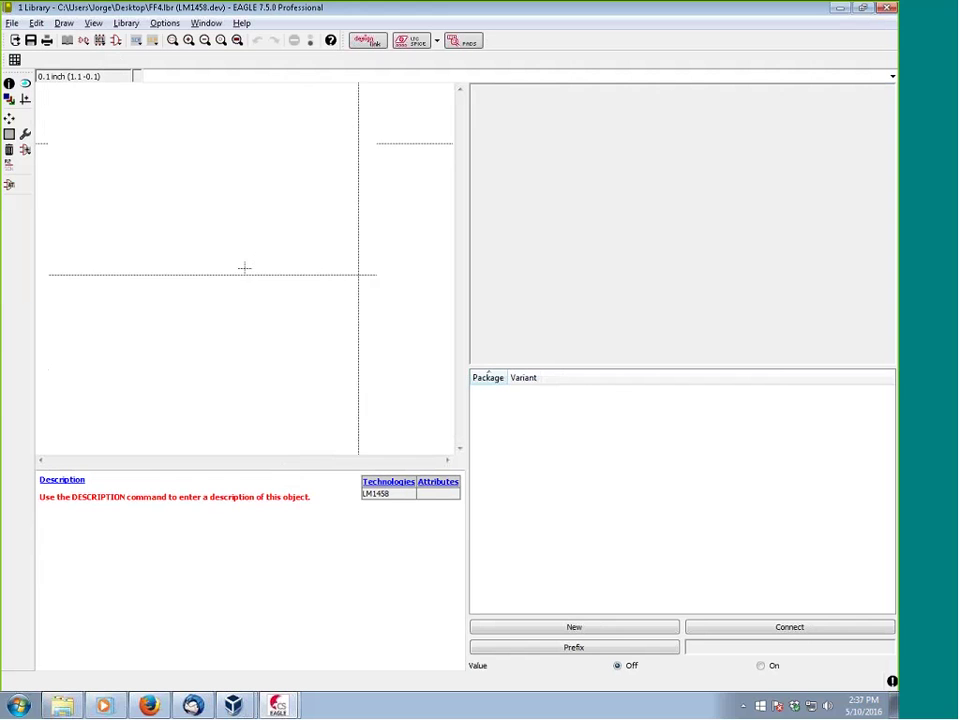
scroll(244, 268, up, 4)
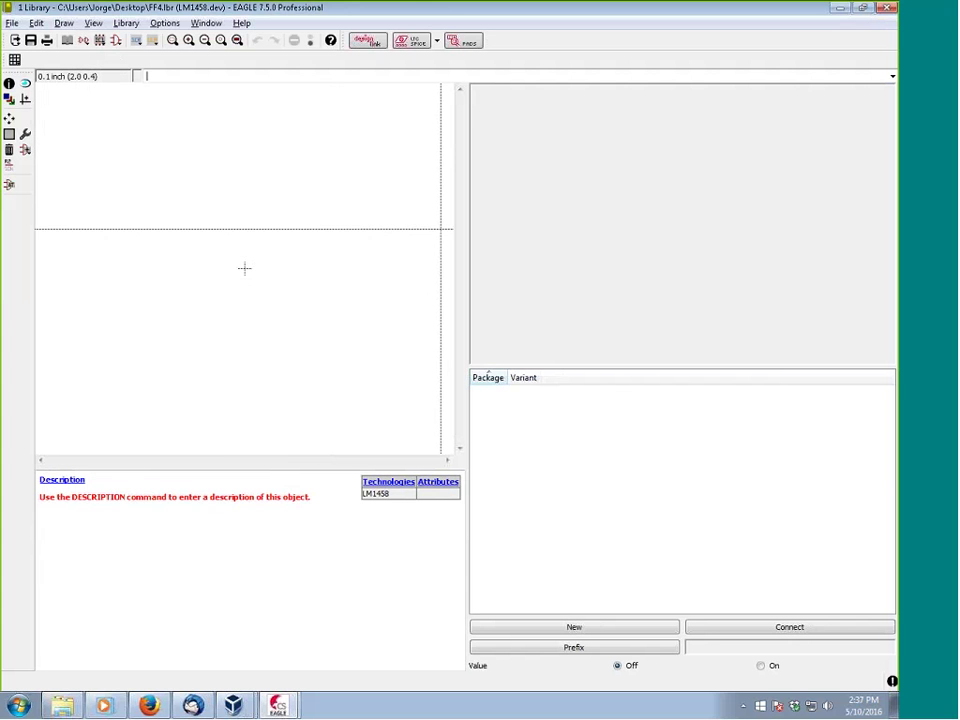
scroll(244, 268, up, 2)
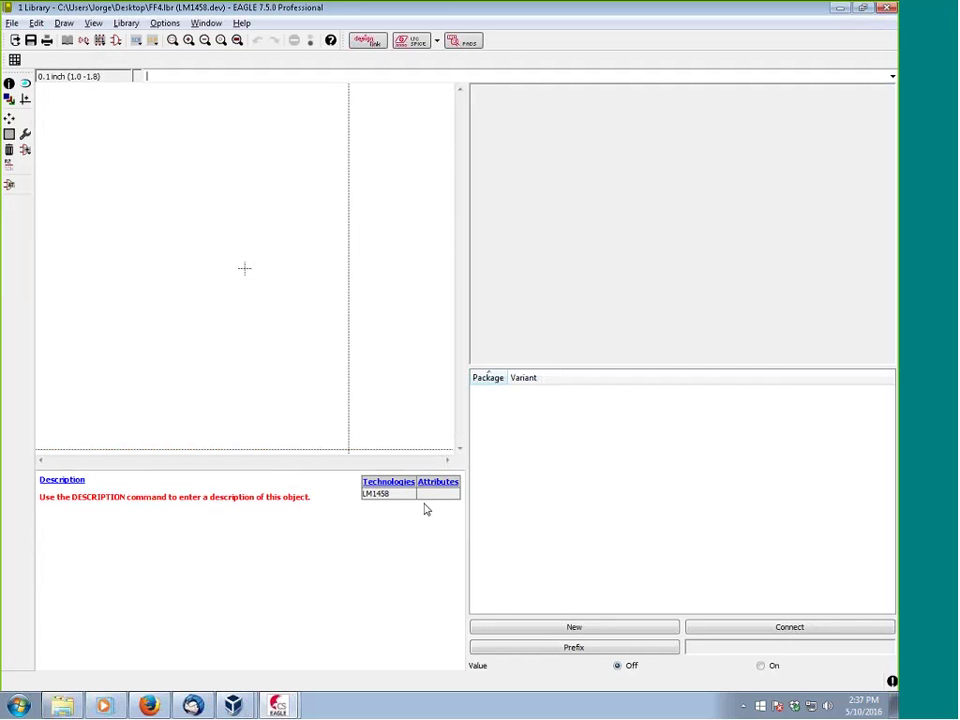
Add DIL08 as an unnamed package variant of the LM1458, with prefix IC and Value off
click(639, 632)
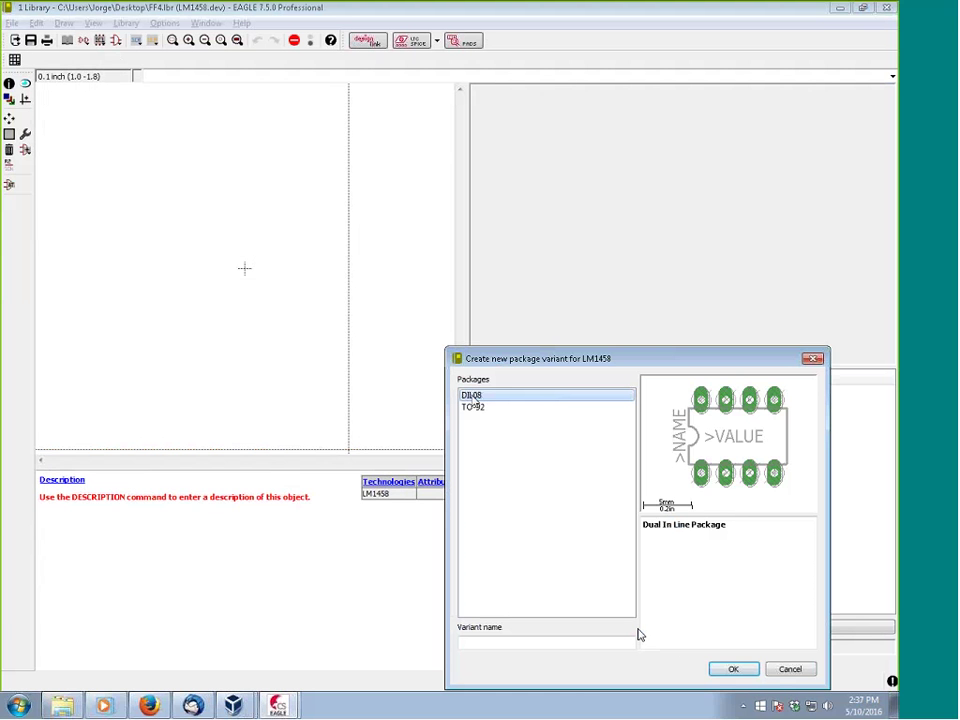
click(732, 669)
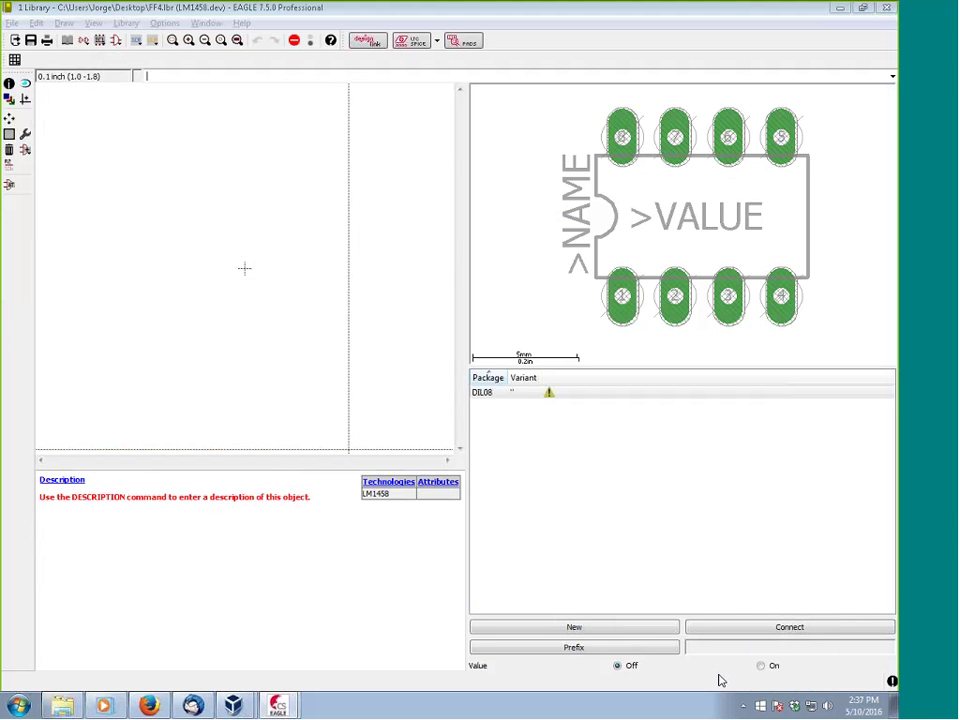
click(656, 650)
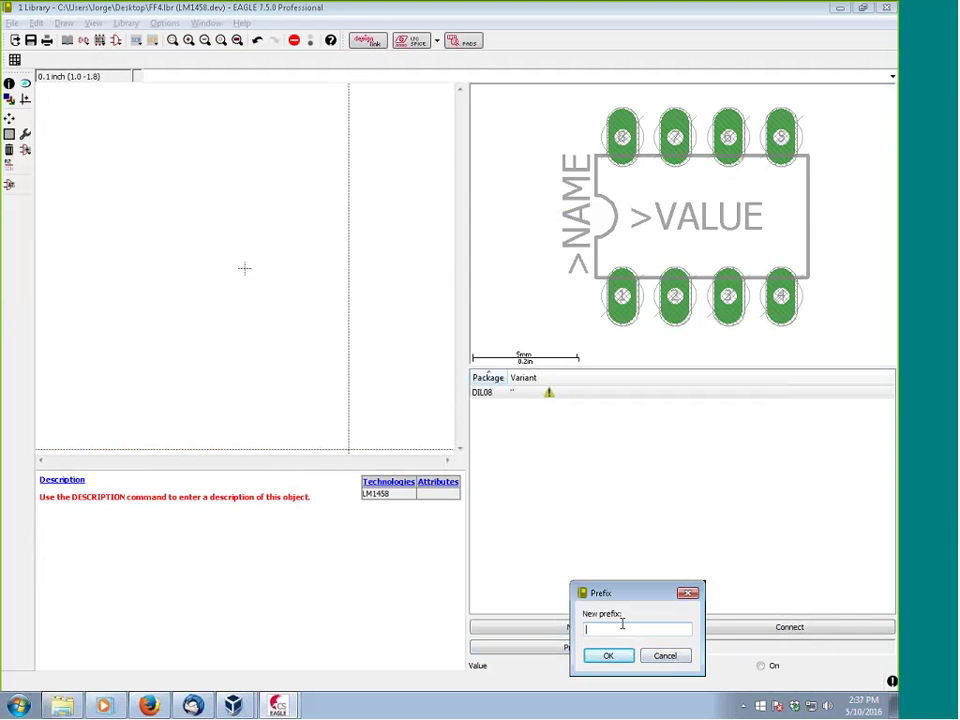
text(IC)
key(Return)
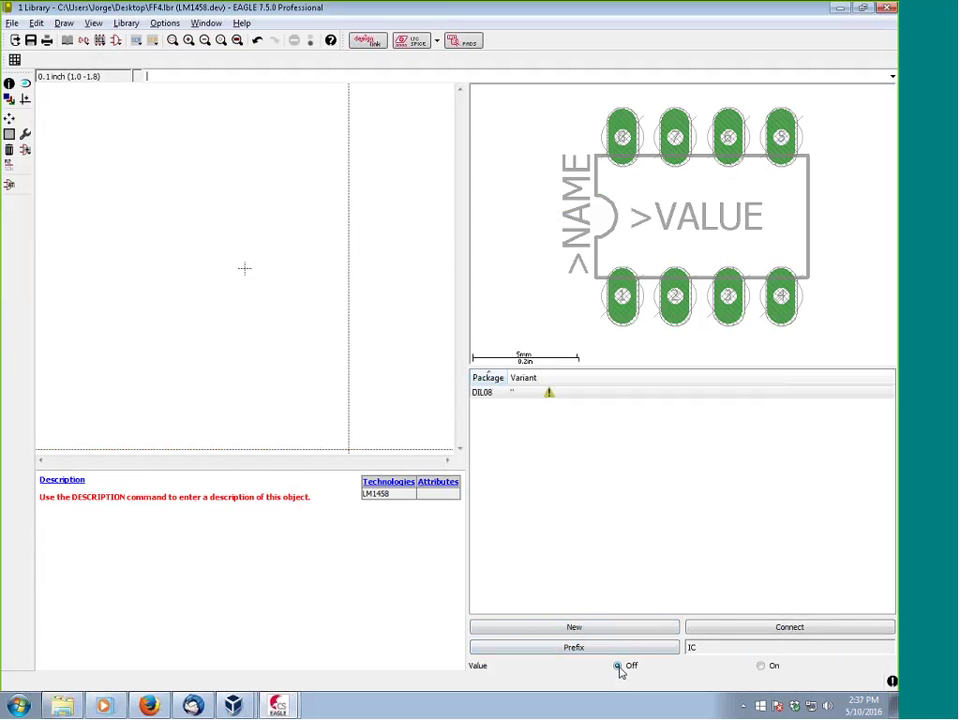
click(619, 667)
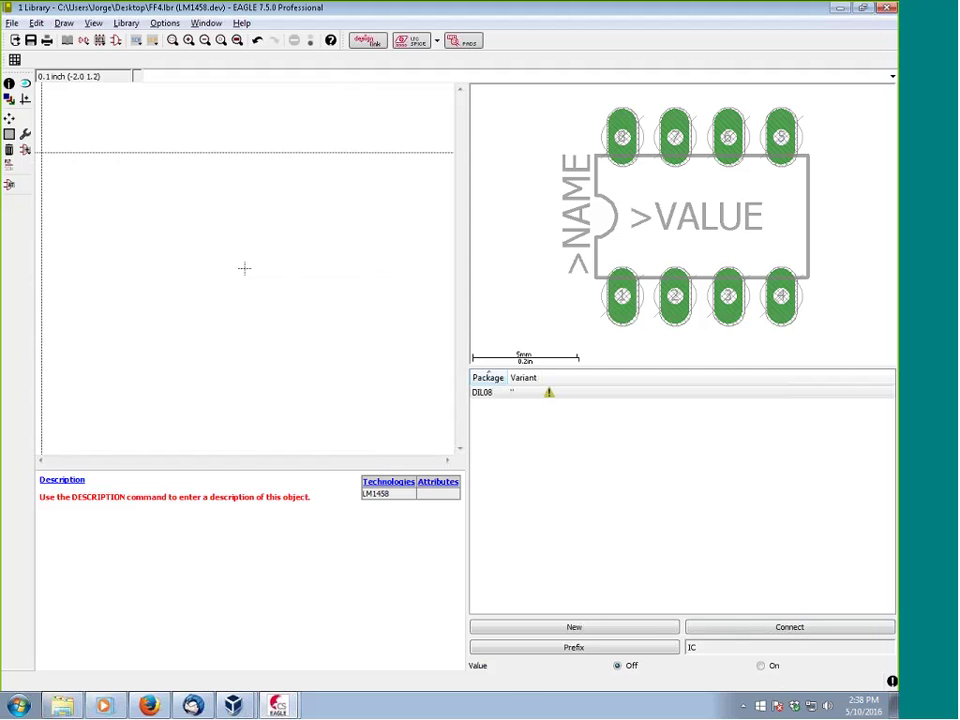
Place two OPAMP symbols one above the other, at about (-0.7, 0.5) and (-0.7, -0.3) inch
click(26, 152)
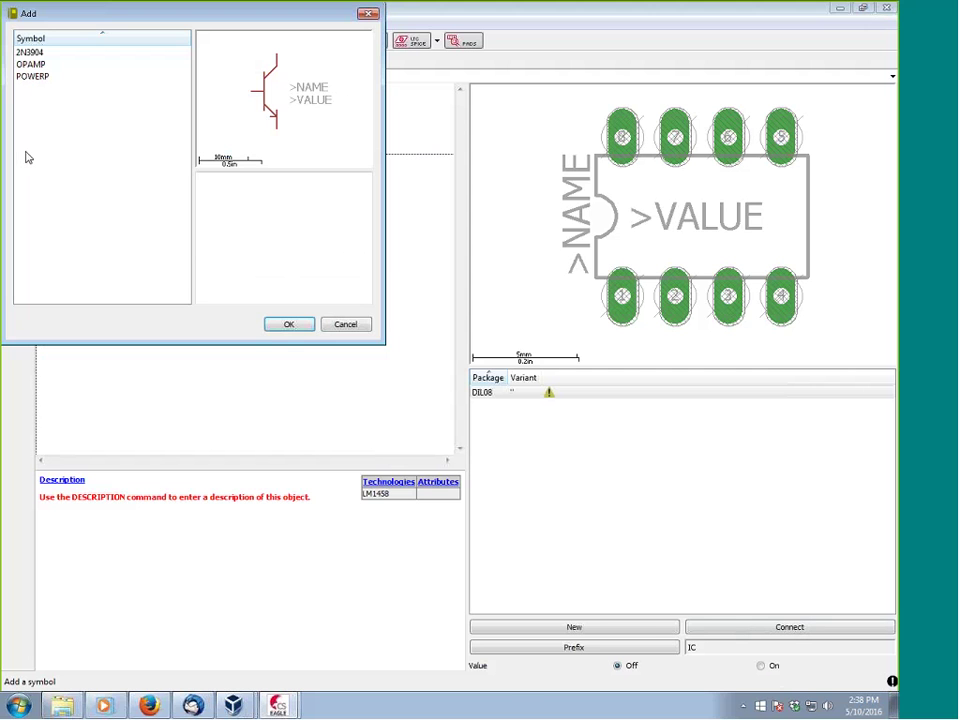
click(40, 64)
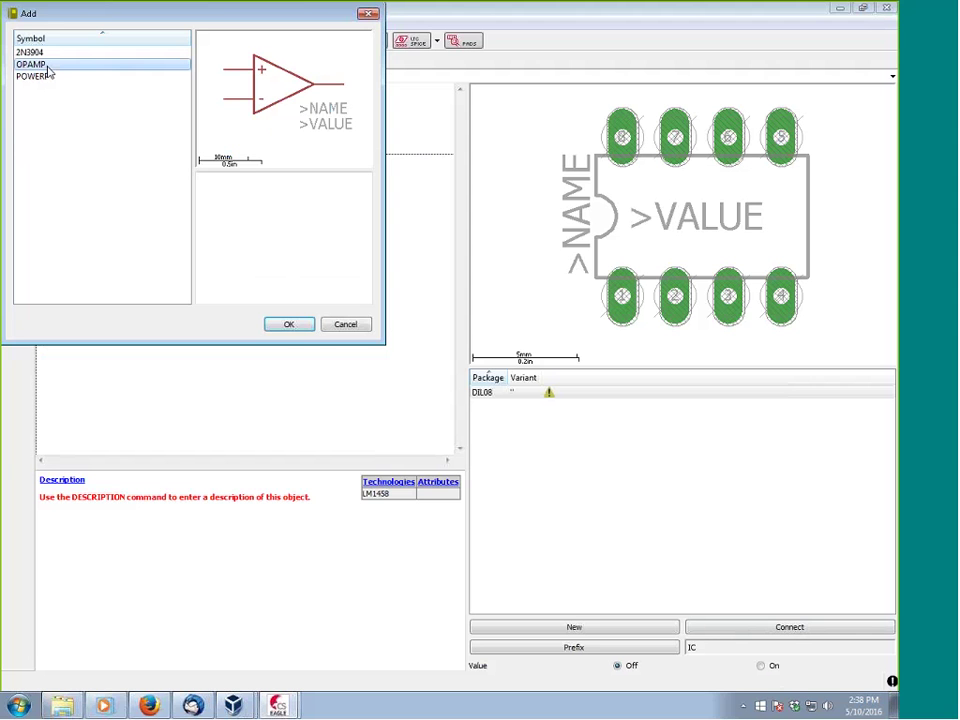
click(289, 324)
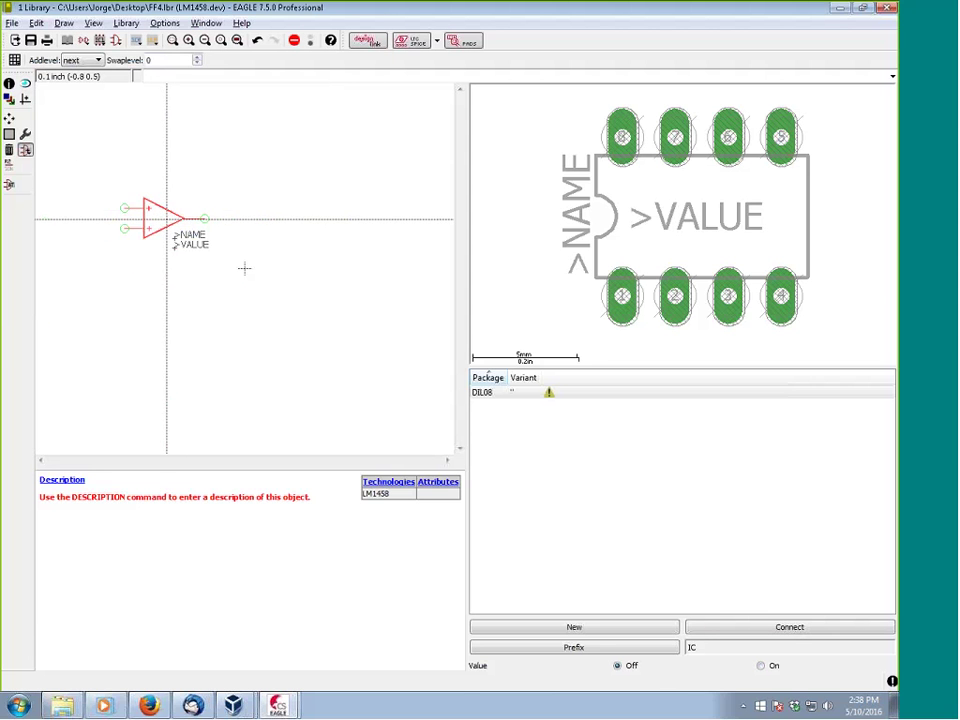
click(171, 217)
click(171, 298)
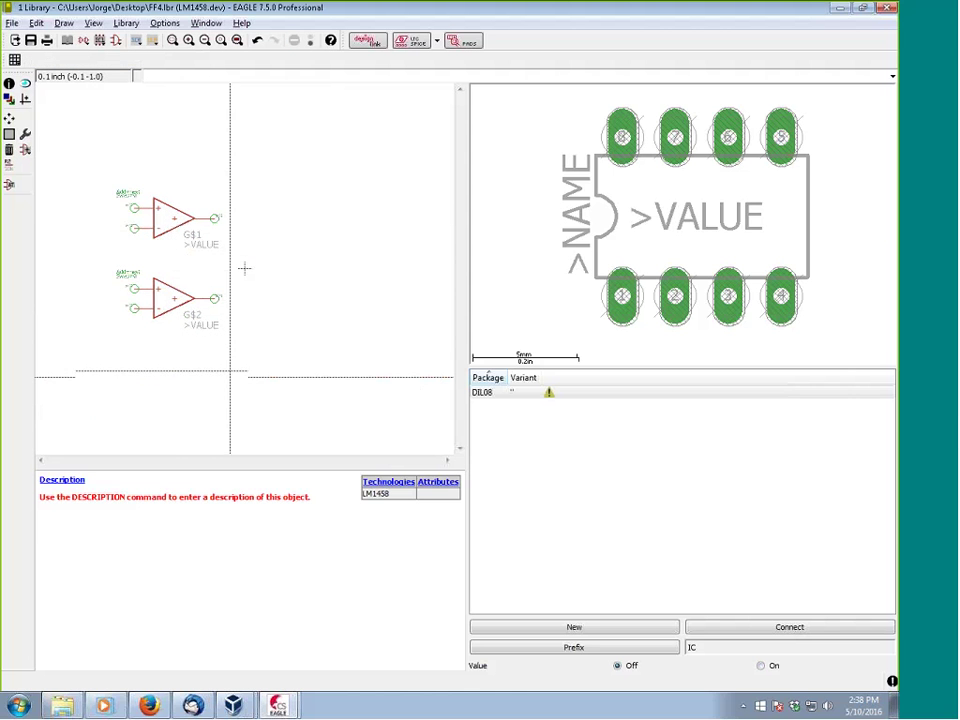
Place one POWERP symbol beside the two op-amps, at about (0.8, 0.1) inch
click(26, 150)
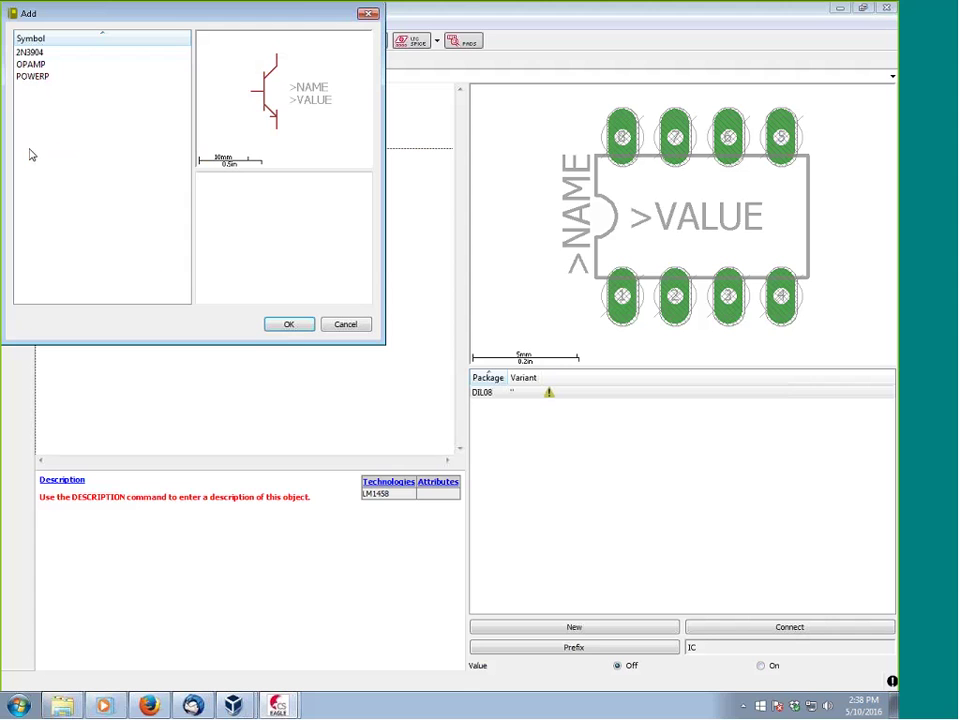
click(40, 76)
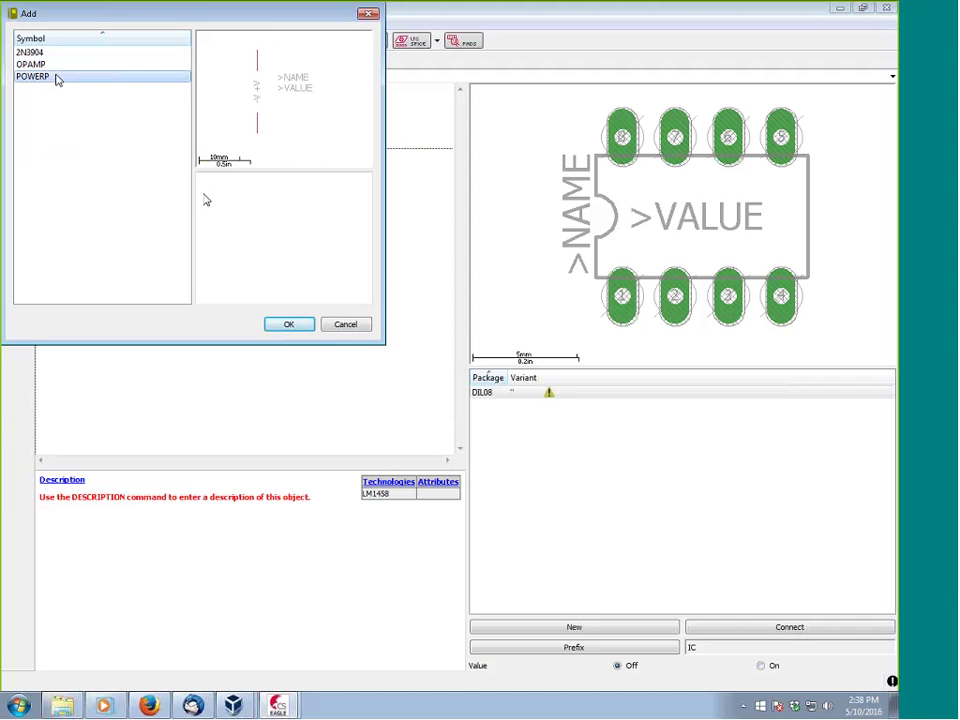
click(289, 325)
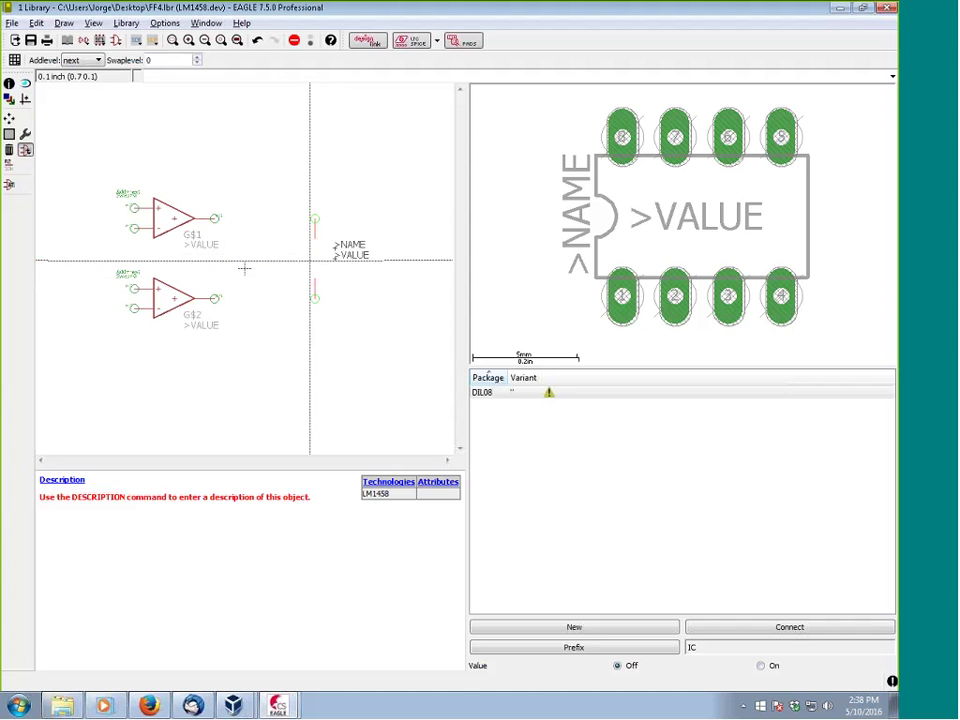
click(324, 255)
key(Escape)
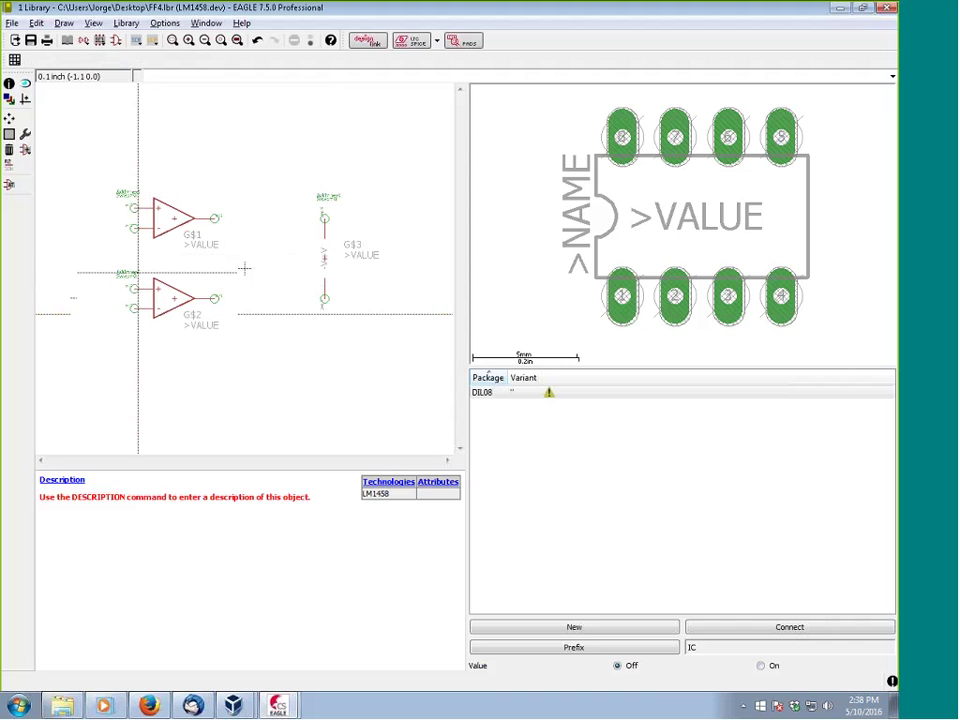
Set the new SwapLevel to 1 with the Change command
scroll(232, 271, up, 2)
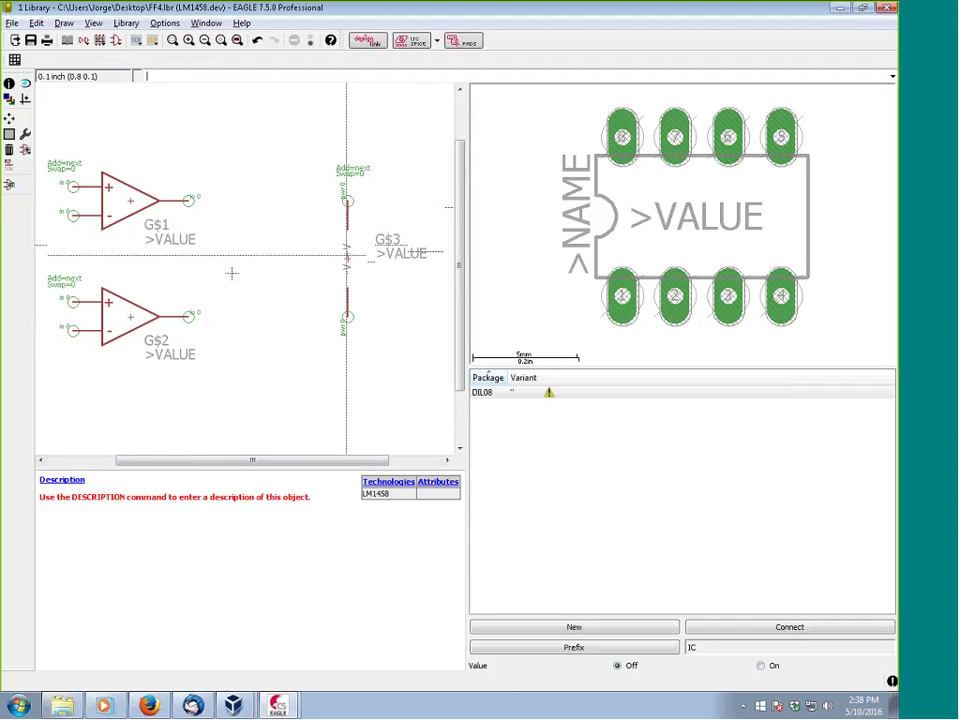
drag(295, 464, 242, 461)
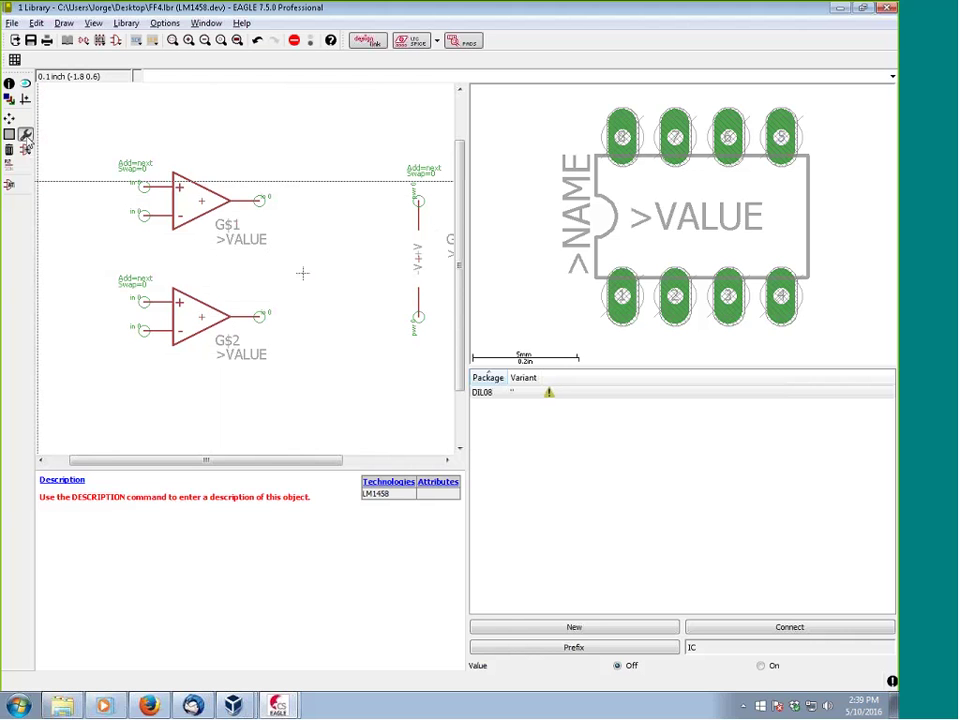
click(25, 135)
click(73, 162)
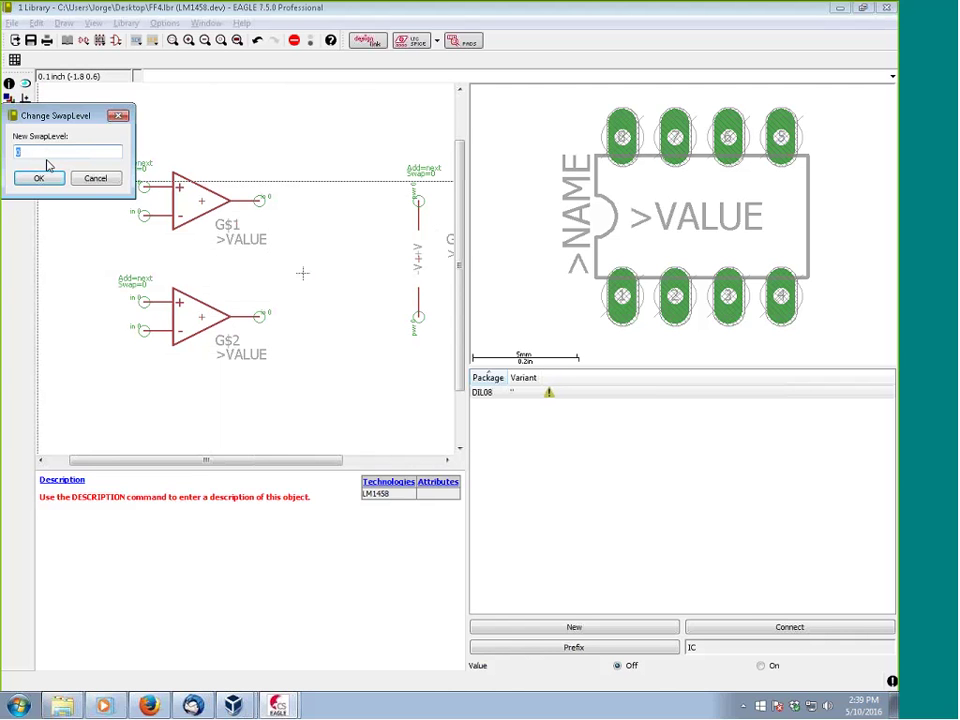
text(1)
text(1)
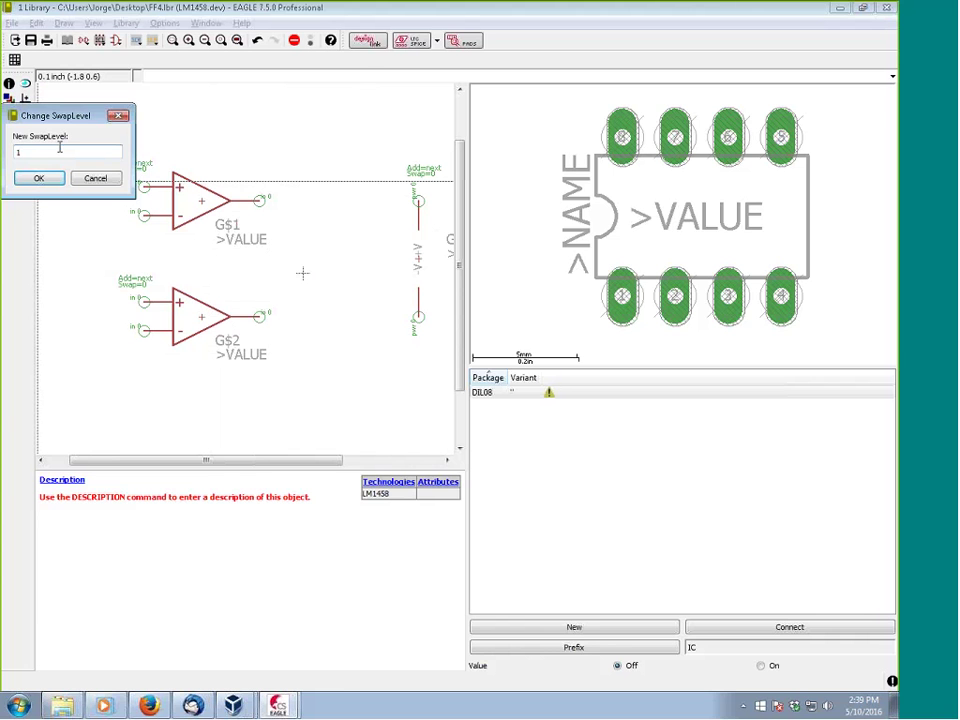